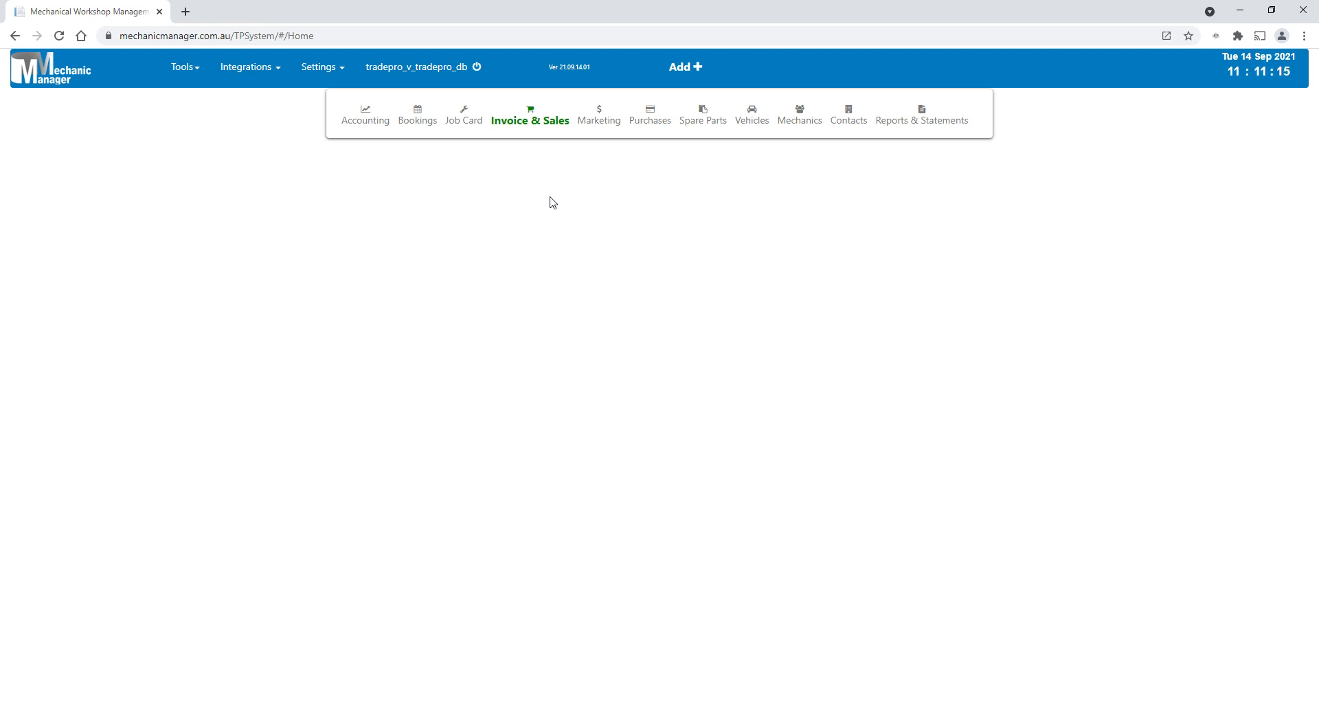
- Start a new invoice and load the Ford Forte with rego ABC-123 and its customer details
{"action": "left_click", "coordinate": [530, 120]}
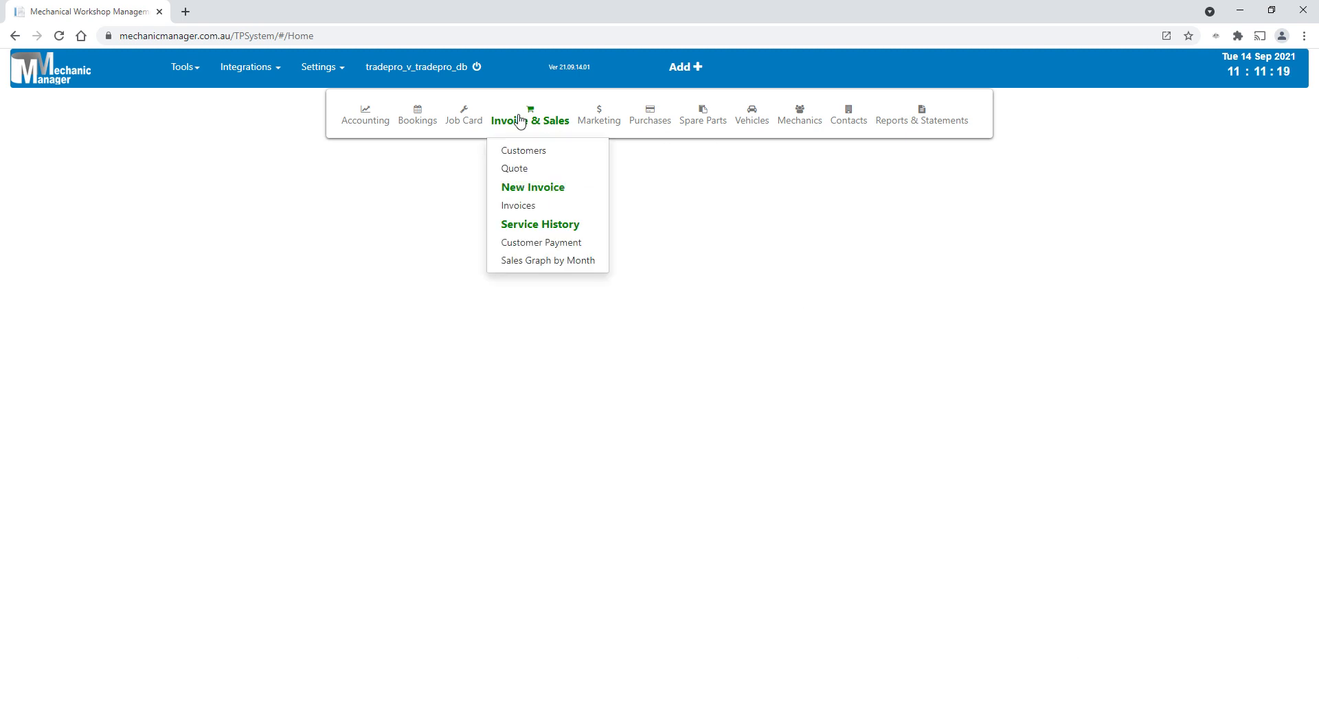
{"action": "left_click", "coordinate": [544, 196]}
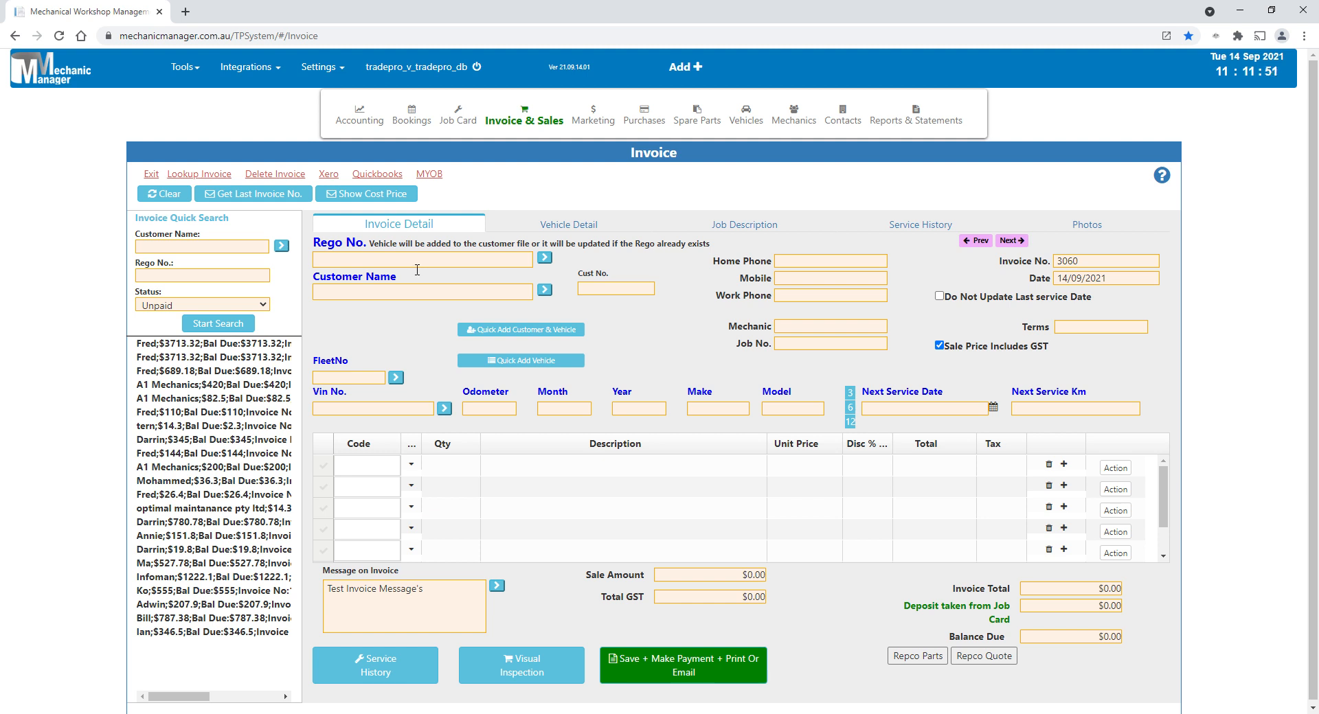
{"action": "left_click", "coordinate": [417, 269]}
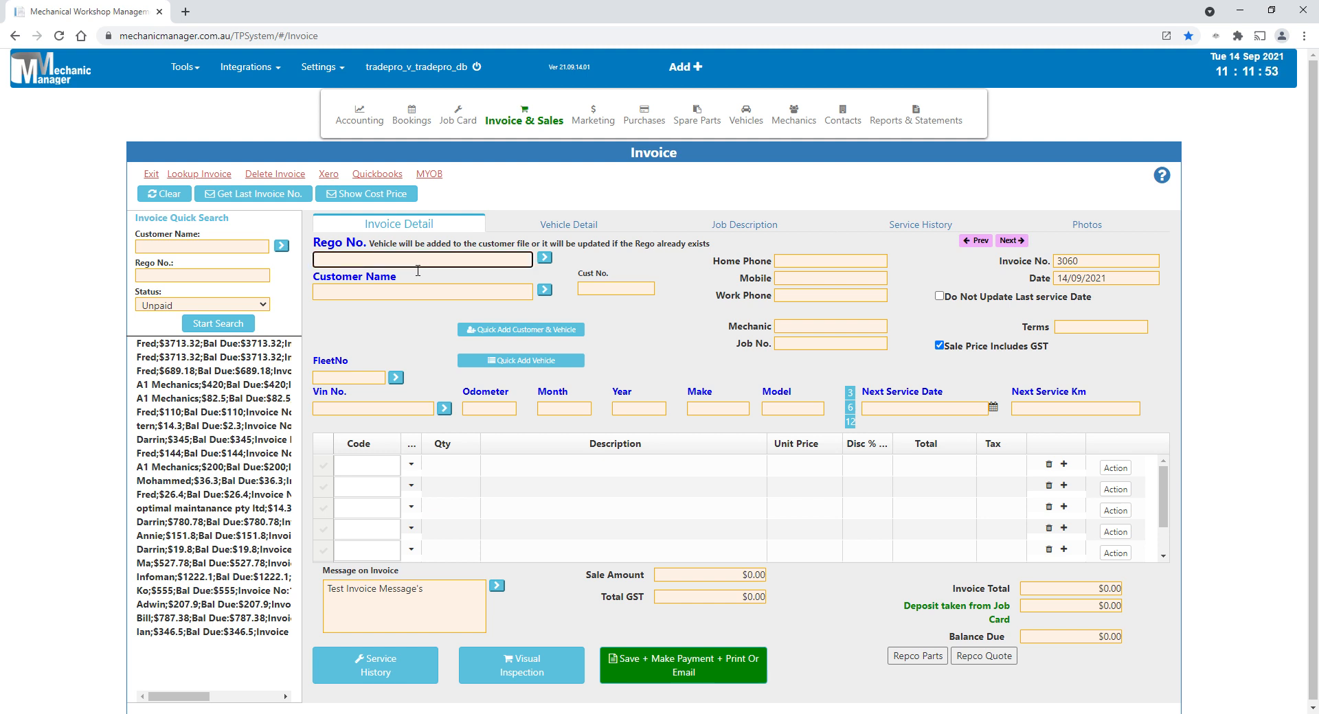
{"action": "type", "text": "abc"}
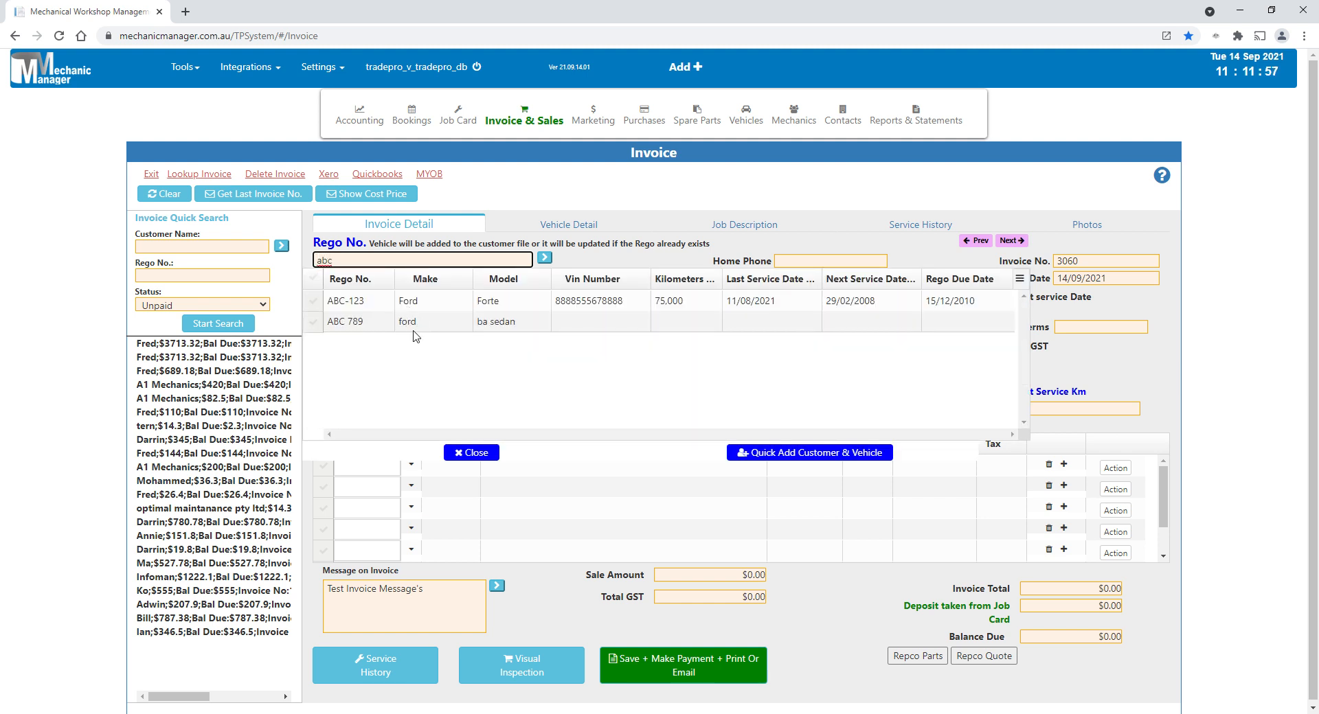
{"action": "left_click", "coordinate": [358, 305]}
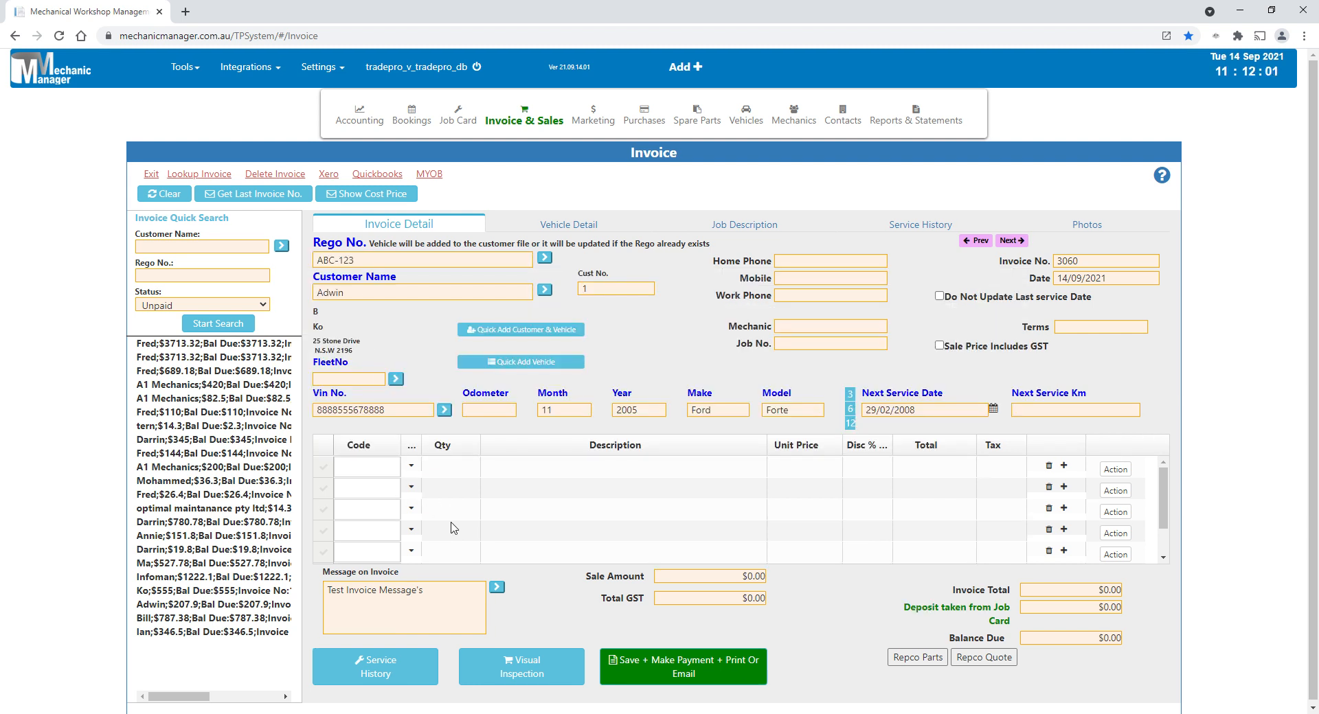
- Add Repco's A360 panel air filter to the first line of the invoice
{"action": "left_click", "coordinate": [385, 470]}
{"action": "type", "text": "a"}
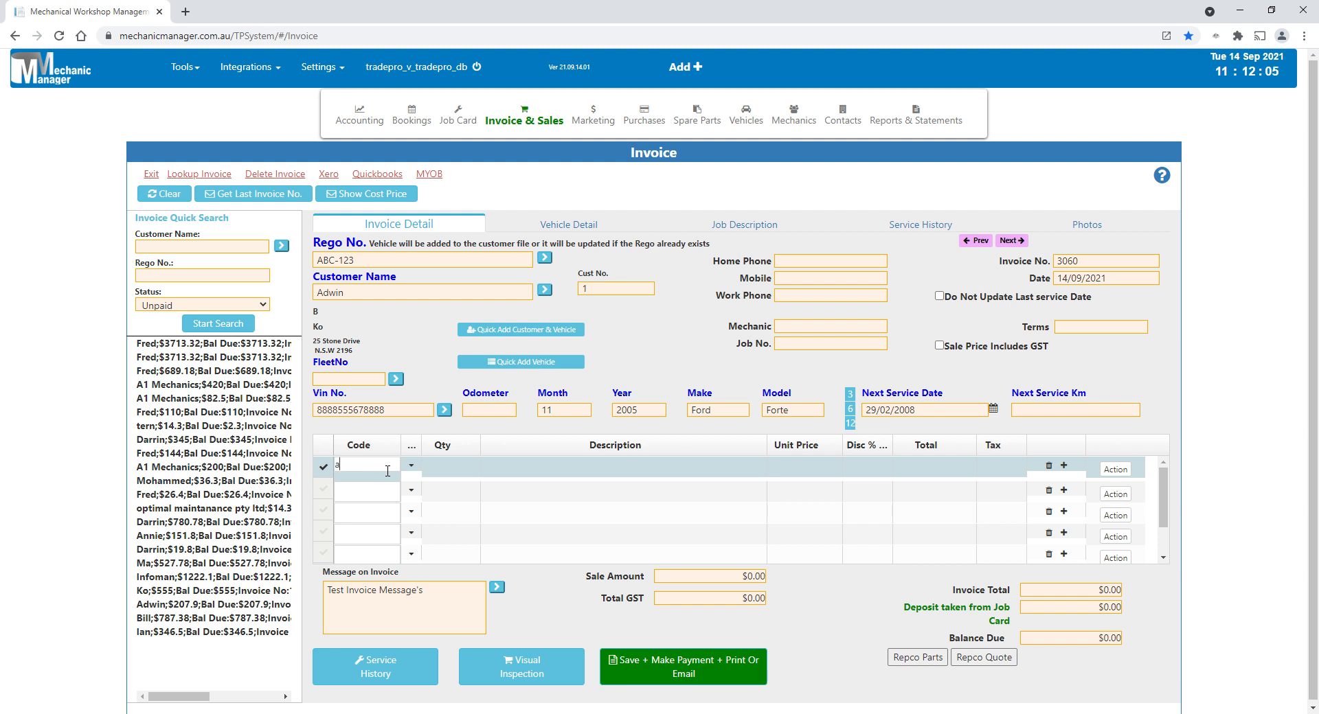
{"action": "type", "text": "36"}
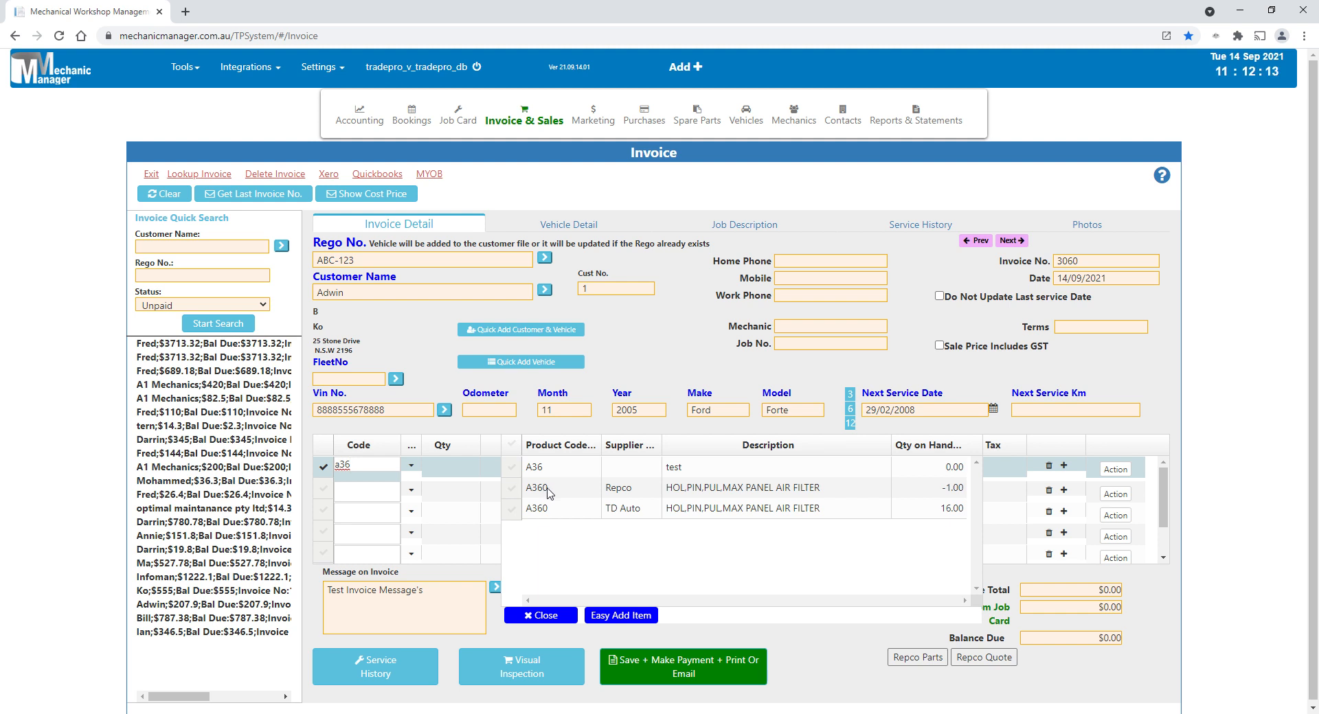
{"action": "double_click", "coordinate": [549, 488]}
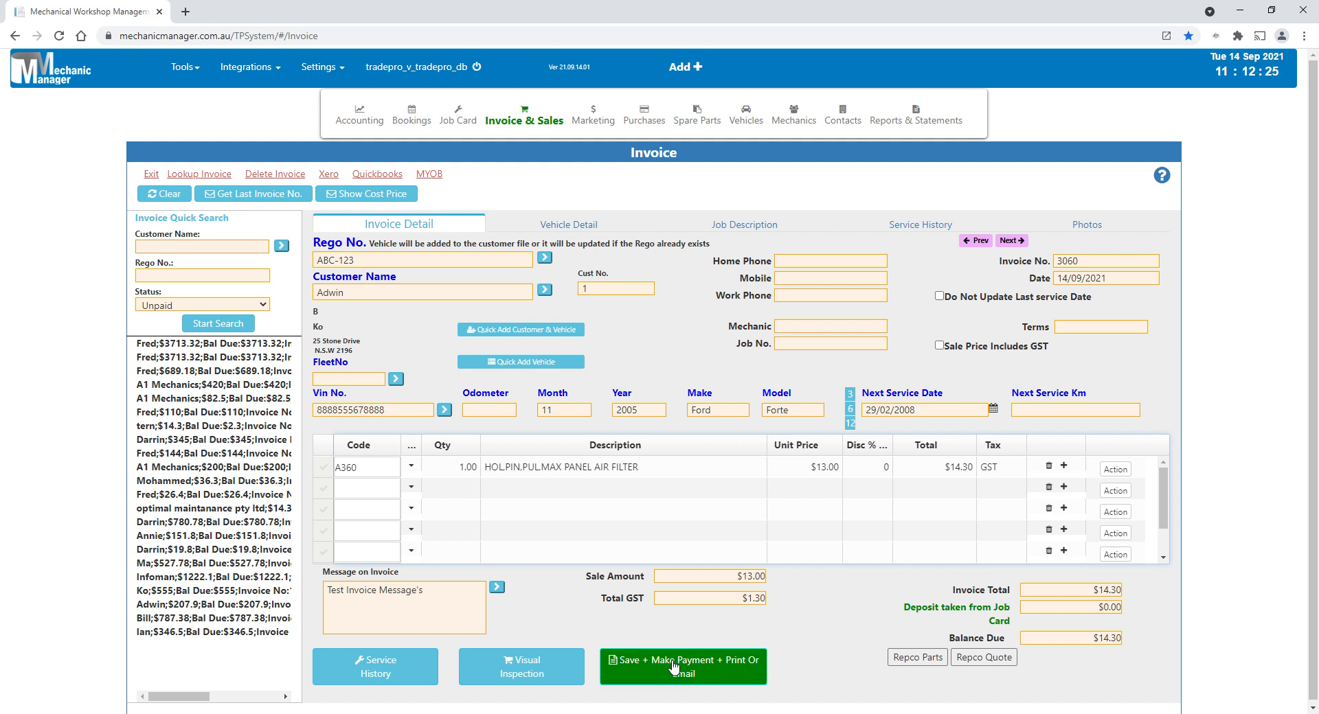
- Review the payment methods and the save, email and print options for the invoice, and leave without saving
{"action": "left_click", "coordinate": [635, 672]}
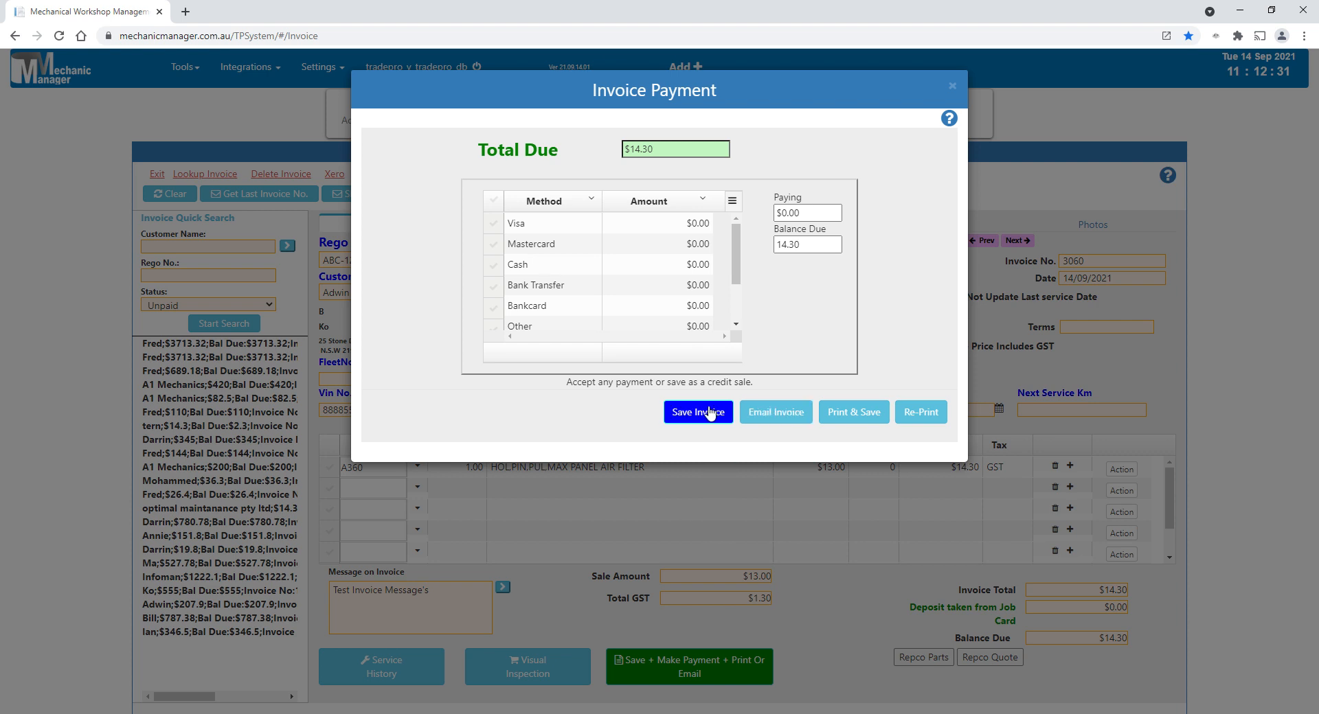
{"action": "left_click", "coordinate": [957, 90]}
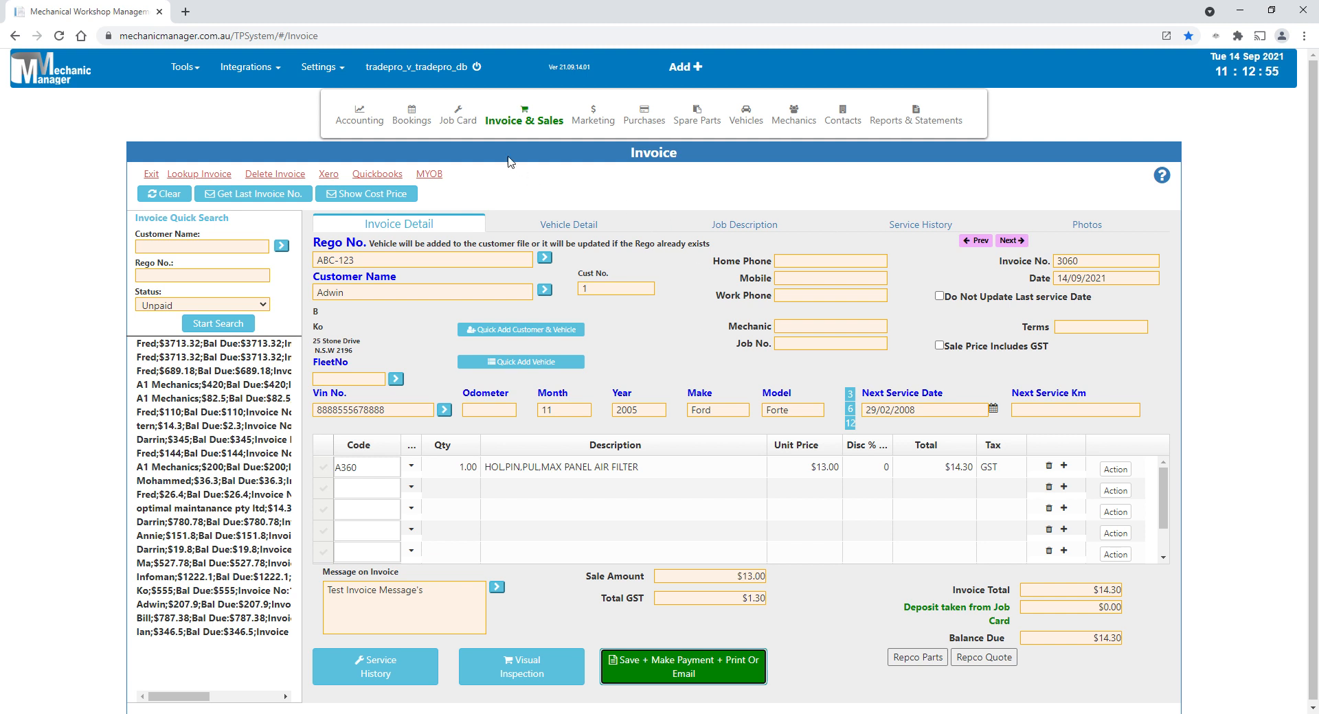
- Discard the unsaved invoice, start a new job card and load the Ford Forte with rego ABC-123
{"action": "mouse_move", "coordinate": [467, 123]}
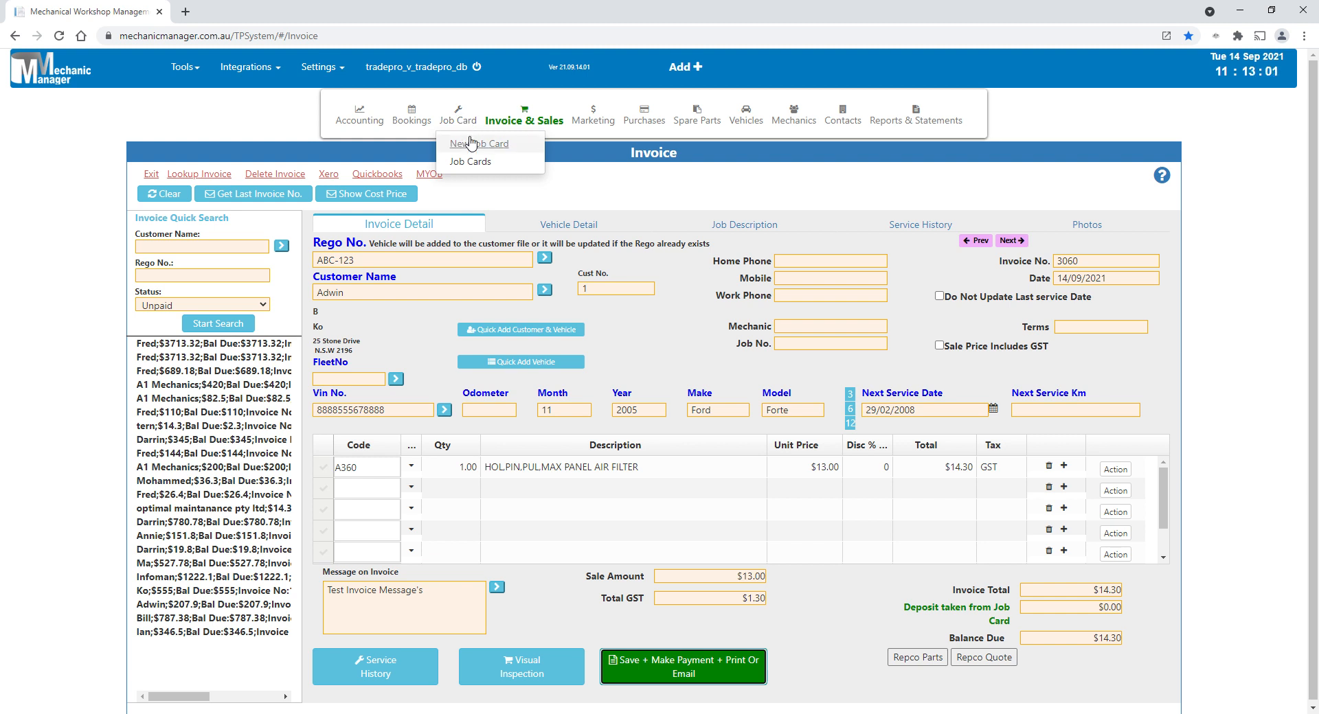
{"action": "left_click", "coordinate": [470, 143]}
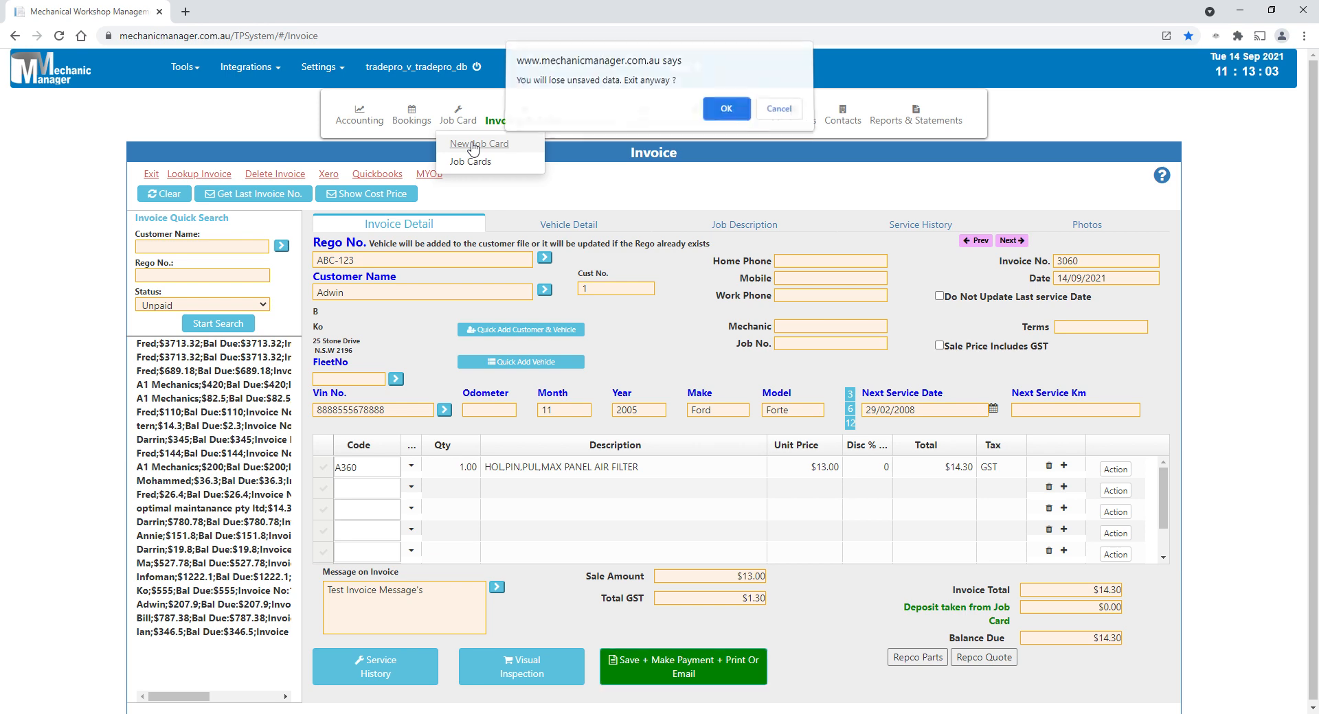
{"action": "left_click", "coordinate": [723, 114]}
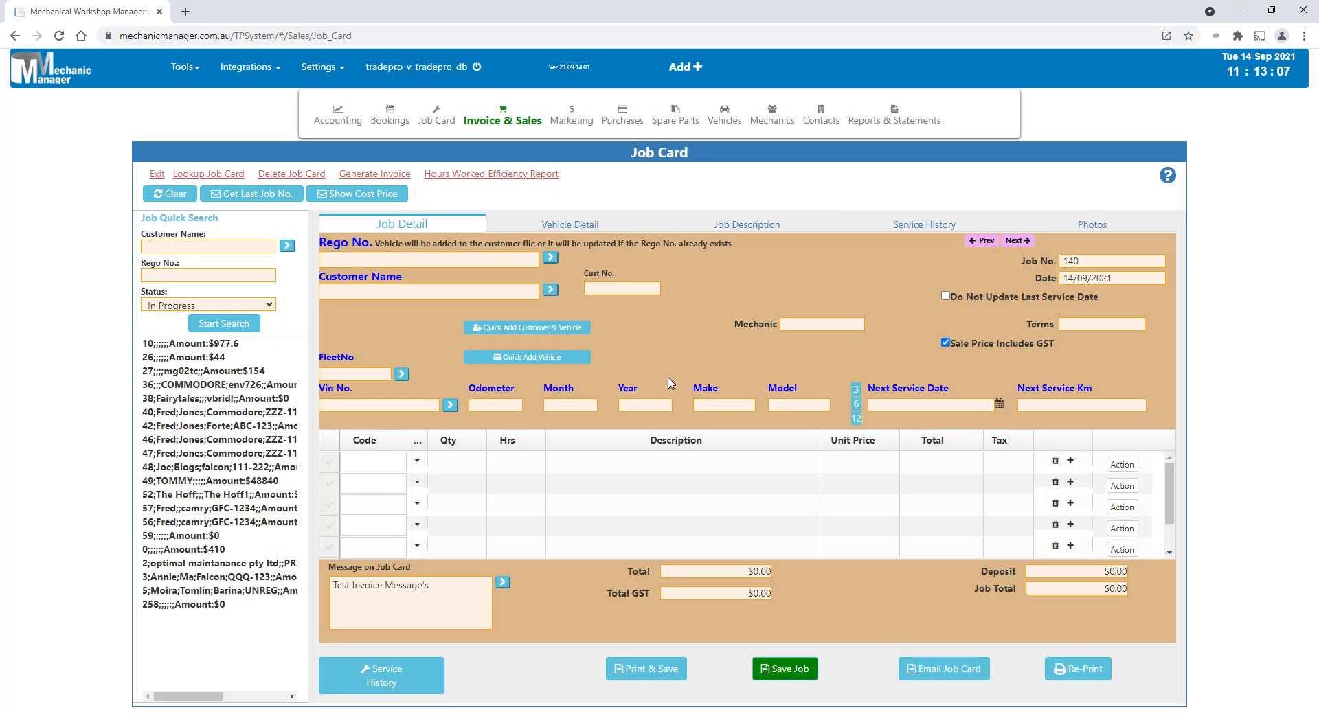
{"action": "left_click", "coordinate": [365, 265]}
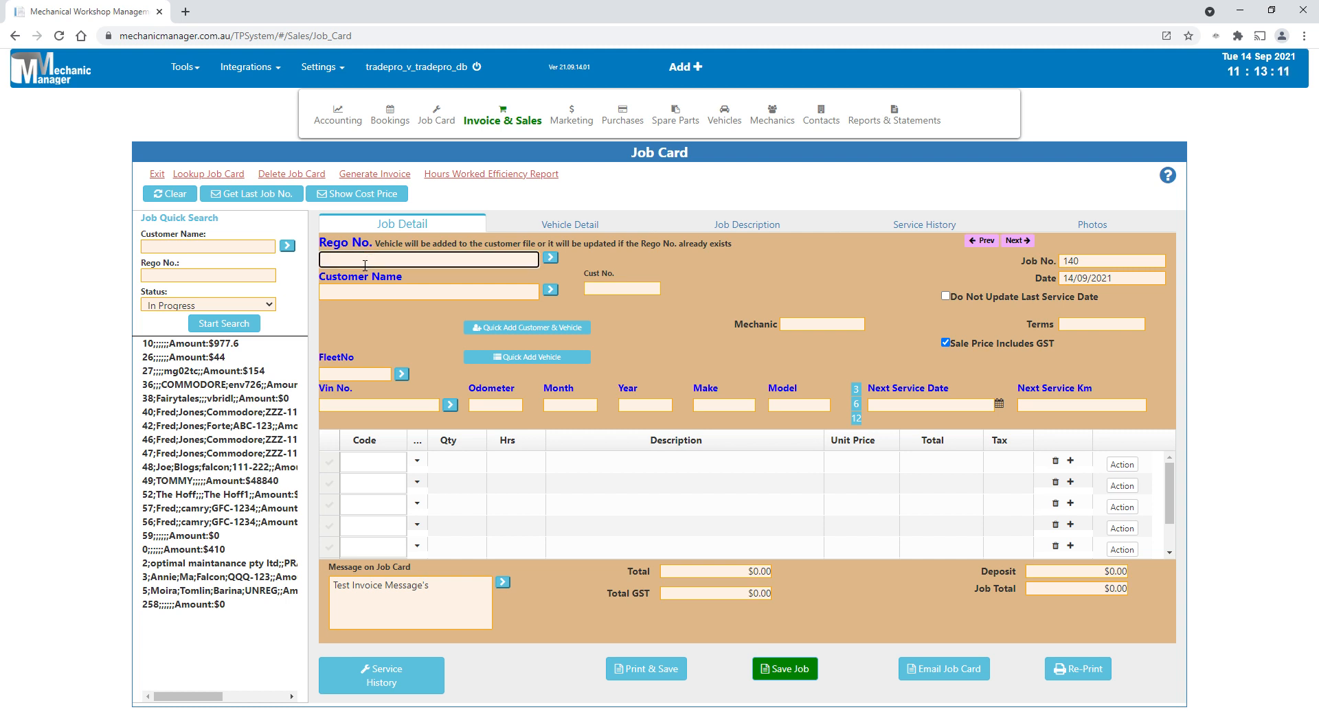
{"action": "type", "text": "abc"}
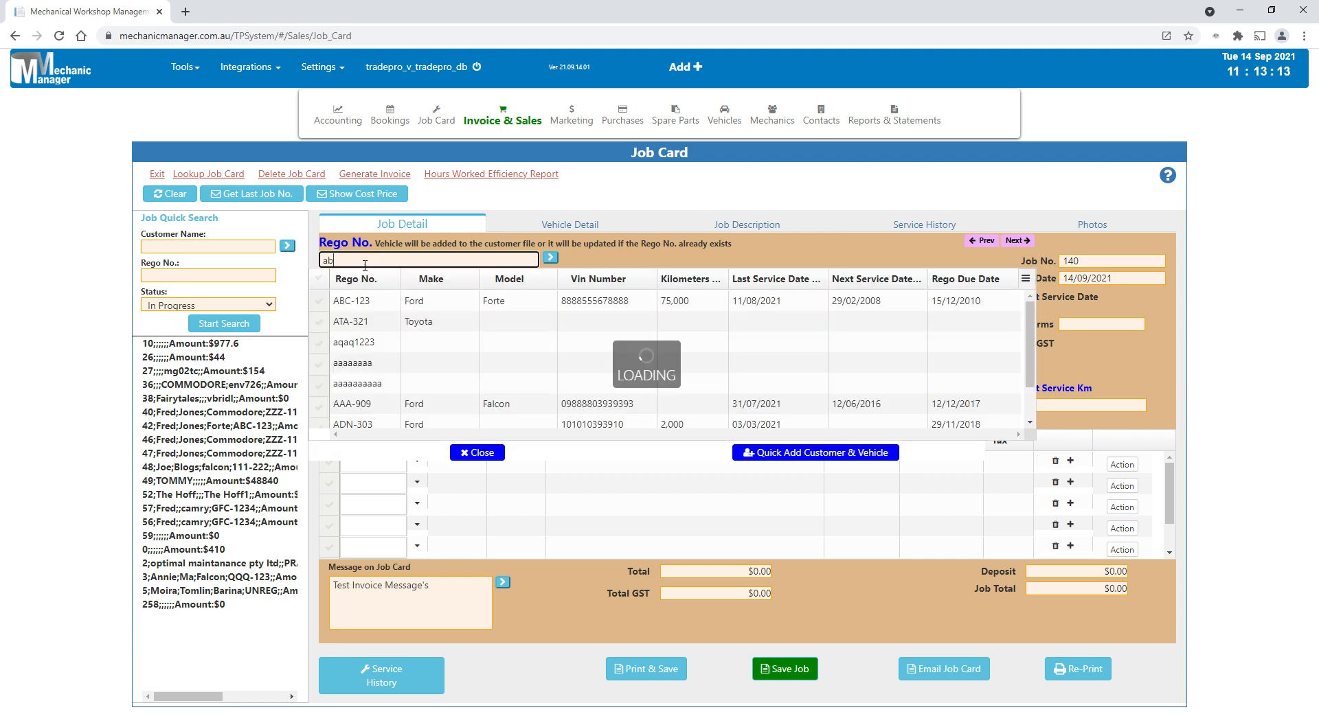
{"action": "left_click", "coordinate": [366, 305]}
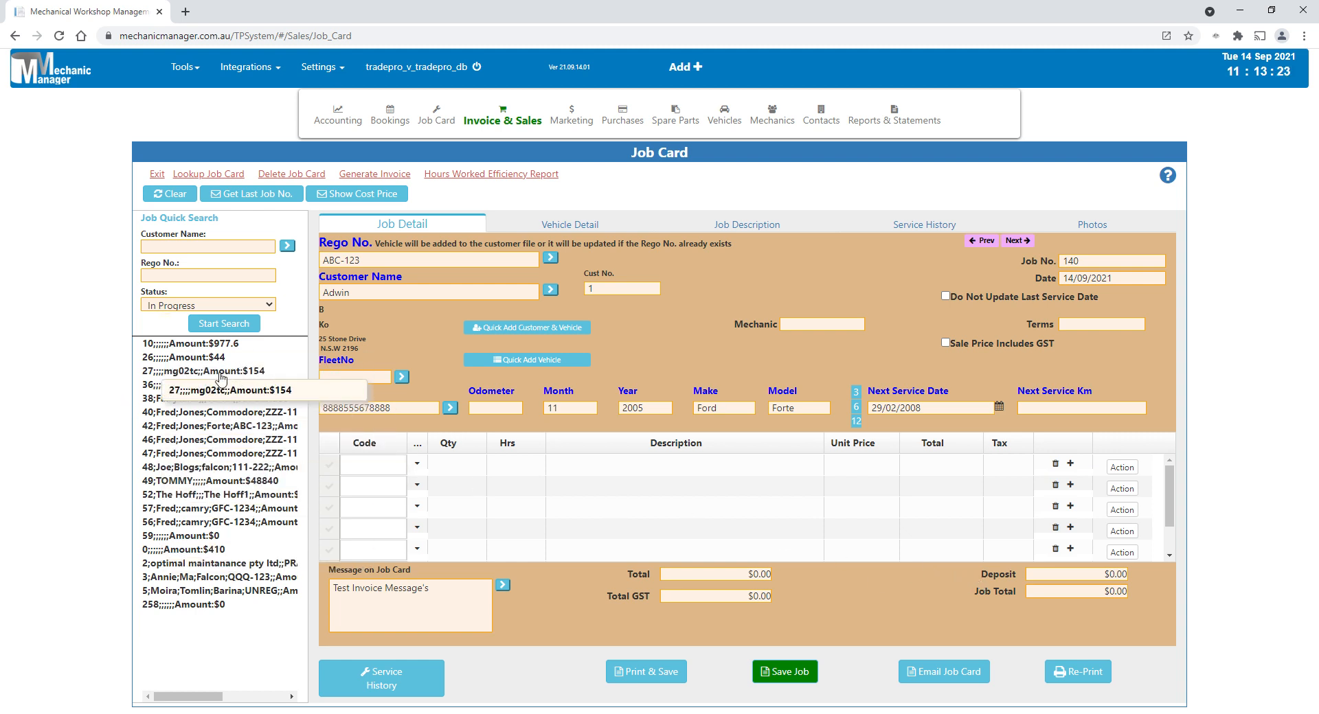
- Open the in-progress Forte job for rego ABC-123 and generate an invoice from it without saving changes to the job
{"action": "left_click", "coordinate": [249, 428]}
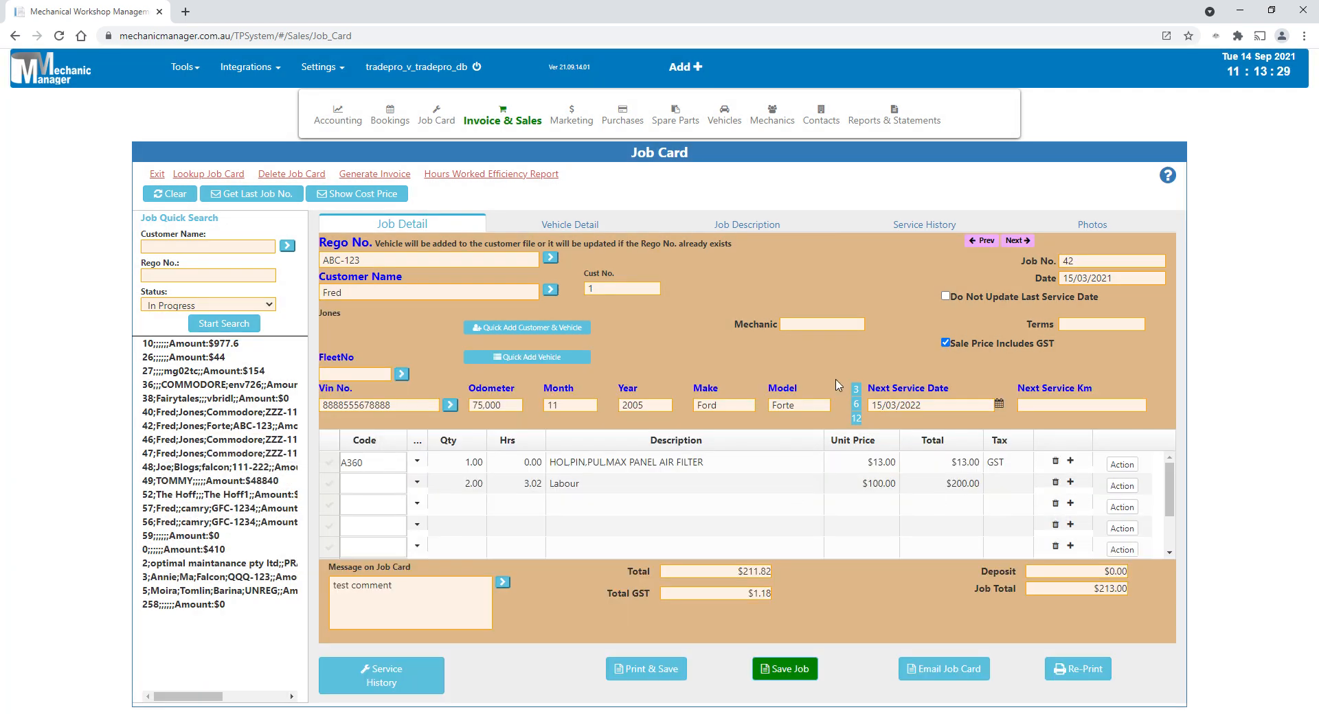
{"action": "left_click", "coordinate": [404, 177]}
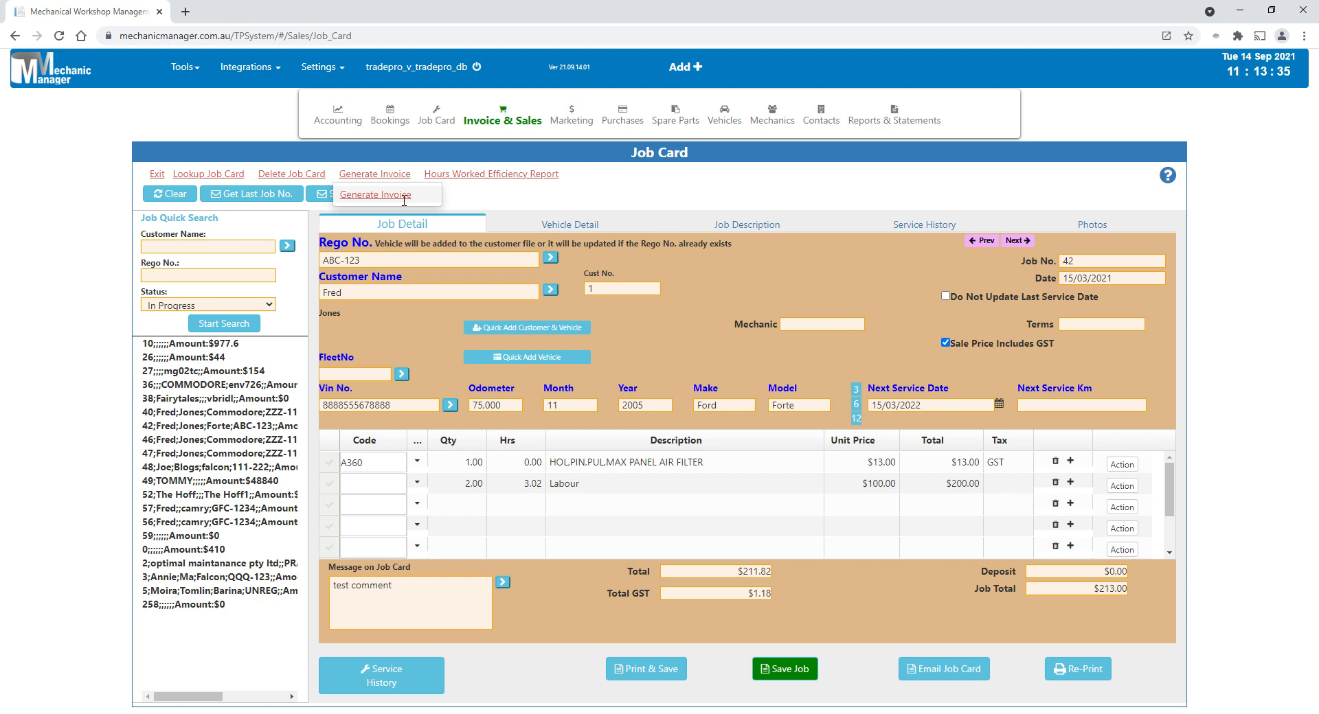
{"action": "left_click", "coordinate": [404, 196]}
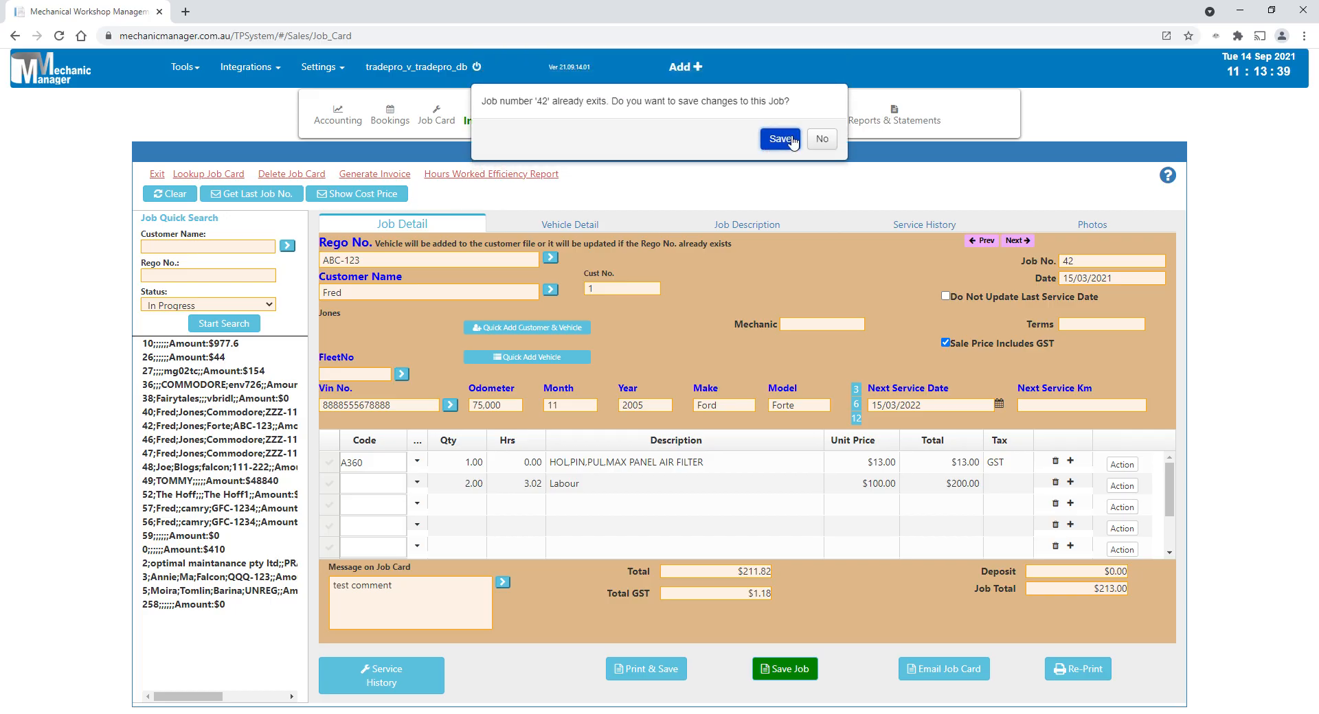
{"action": "left_click", "coordinate": [823, 141]}
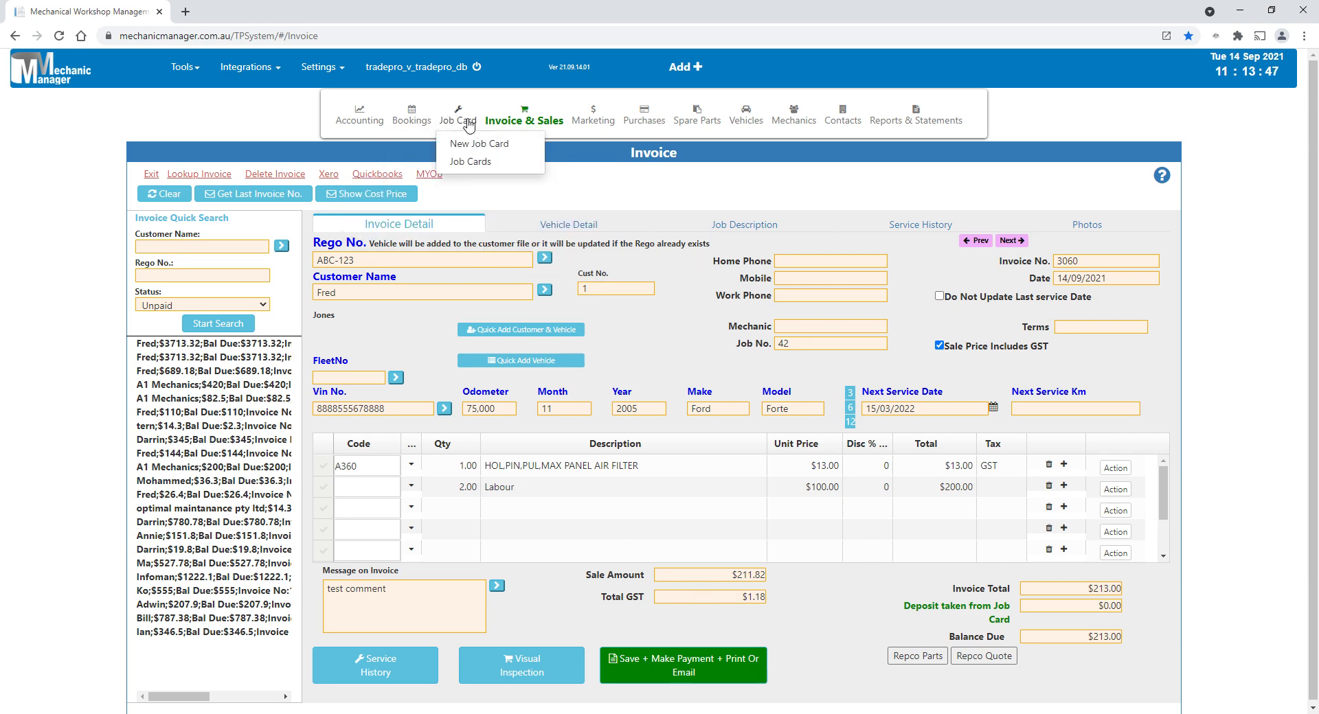
- Open a new quote and review its options for generating a job card or an invoice
{"action": "mouse_move", "coordinate": [507, 128]}
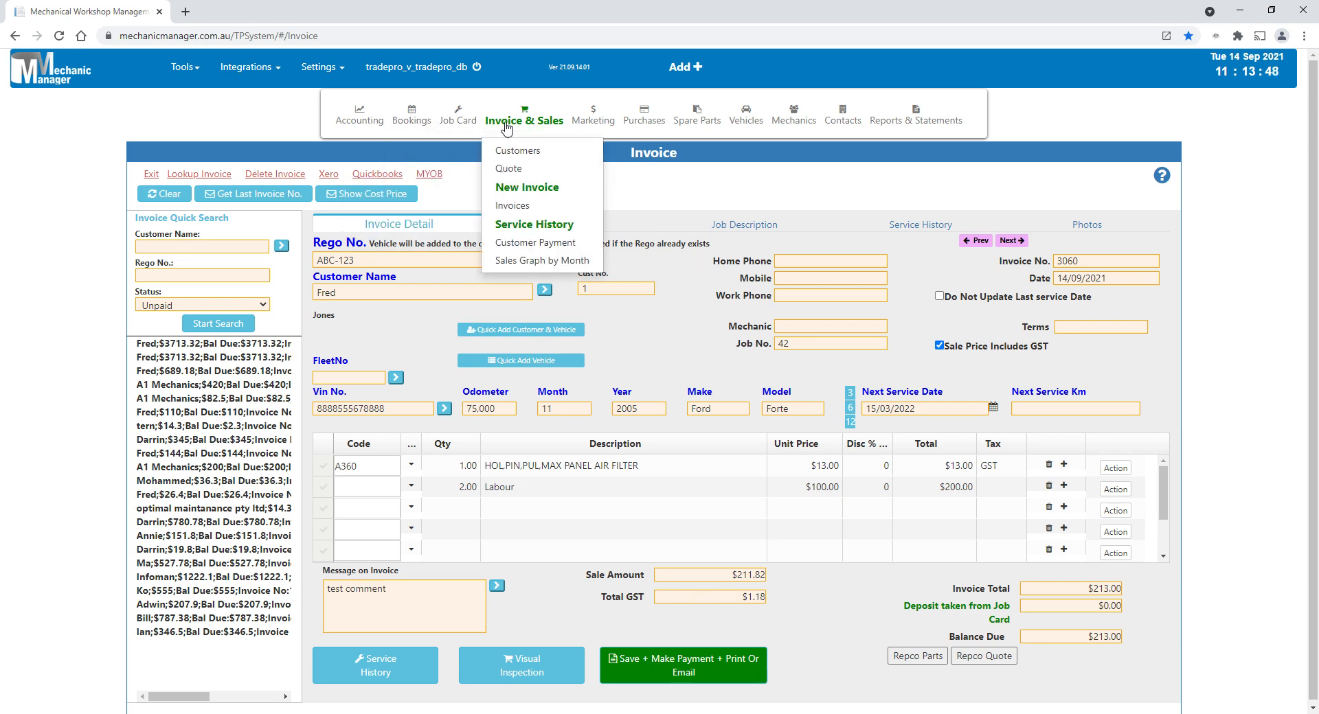
{"action": "left_click", "coordinate": [529, 168]}
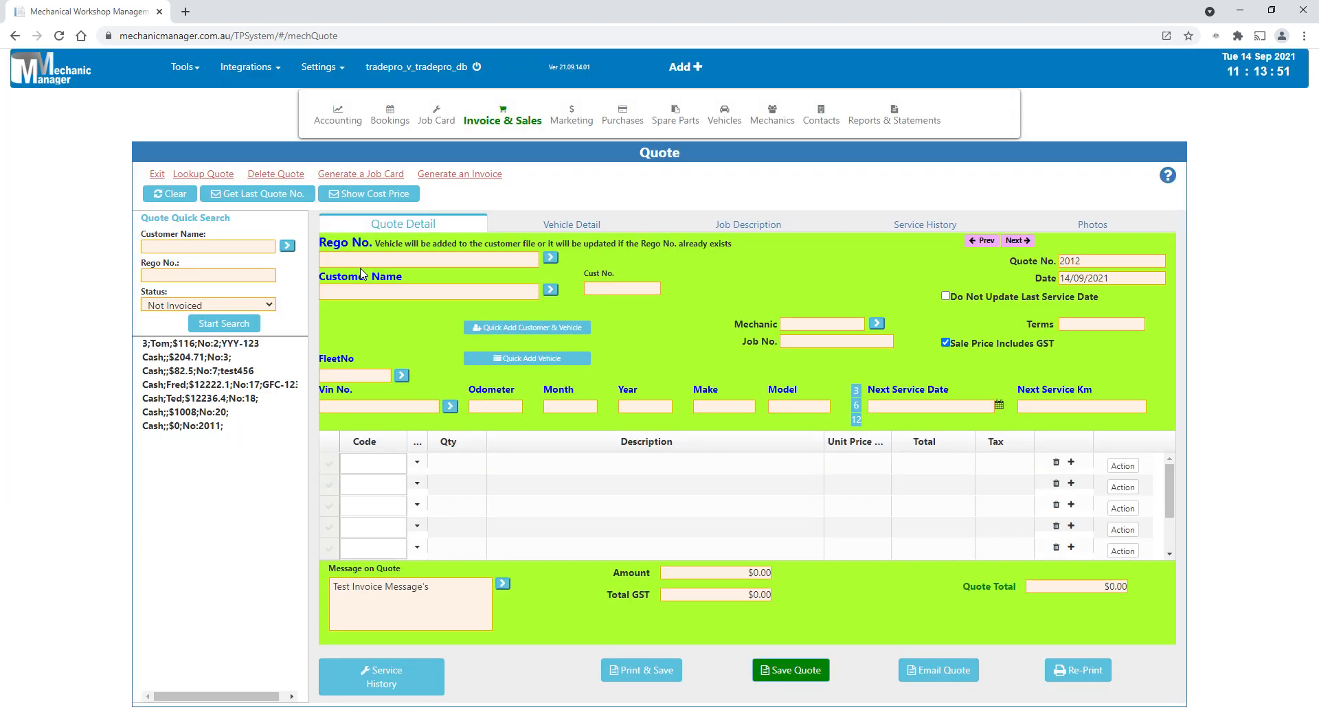
{"action": "mouse_move", "coordinate": [357, 181]}
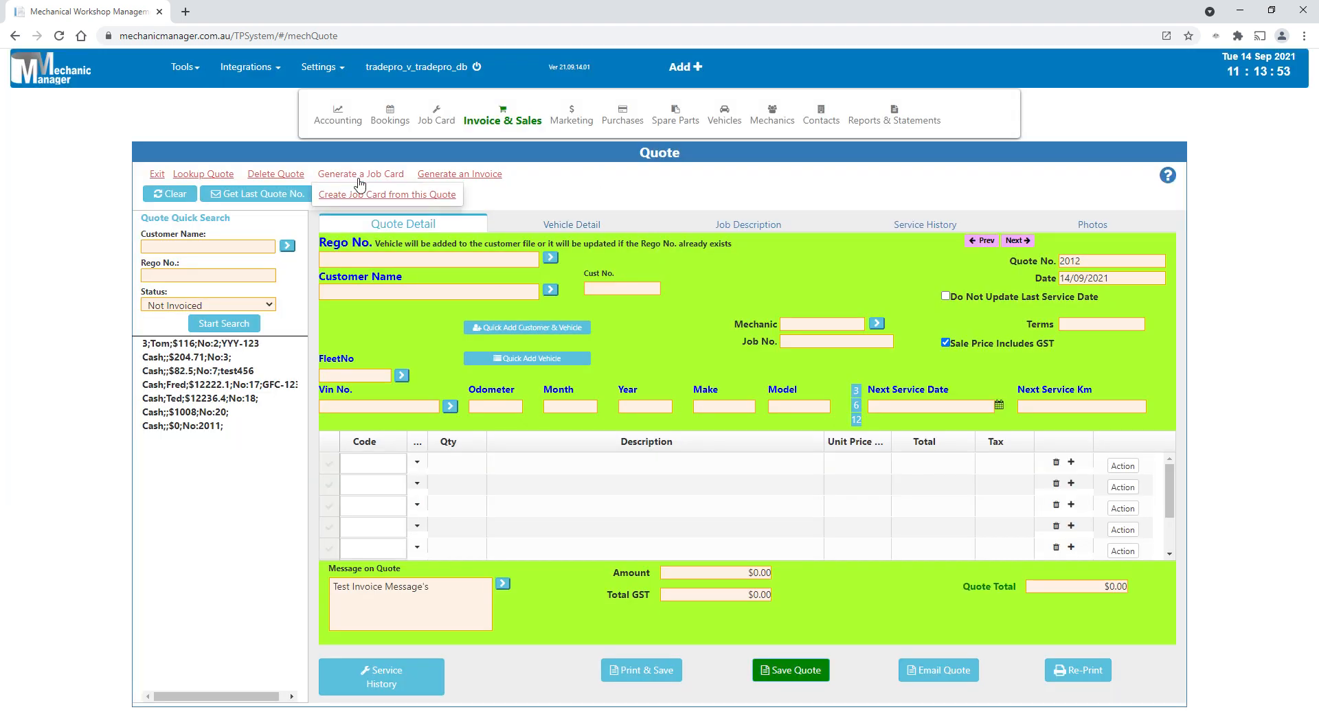
{"action": "mouse_move", "coordinate": [472, 180]}
- Open the list of all invoices and show the additional search options by number, contact, amount, rego or VIN
{"action": "mouse_move", "coordinate": [514, 124]}
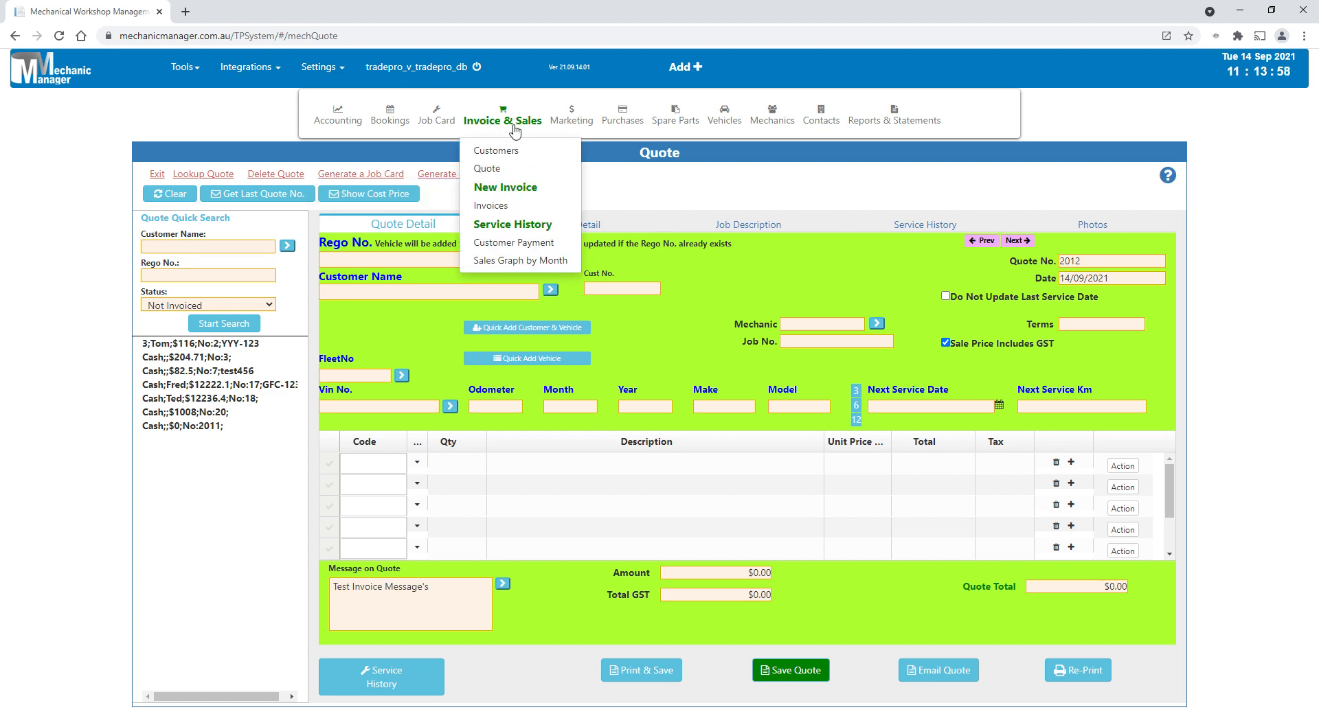
{"action": "left_click", "coordinate": [494, 212]}
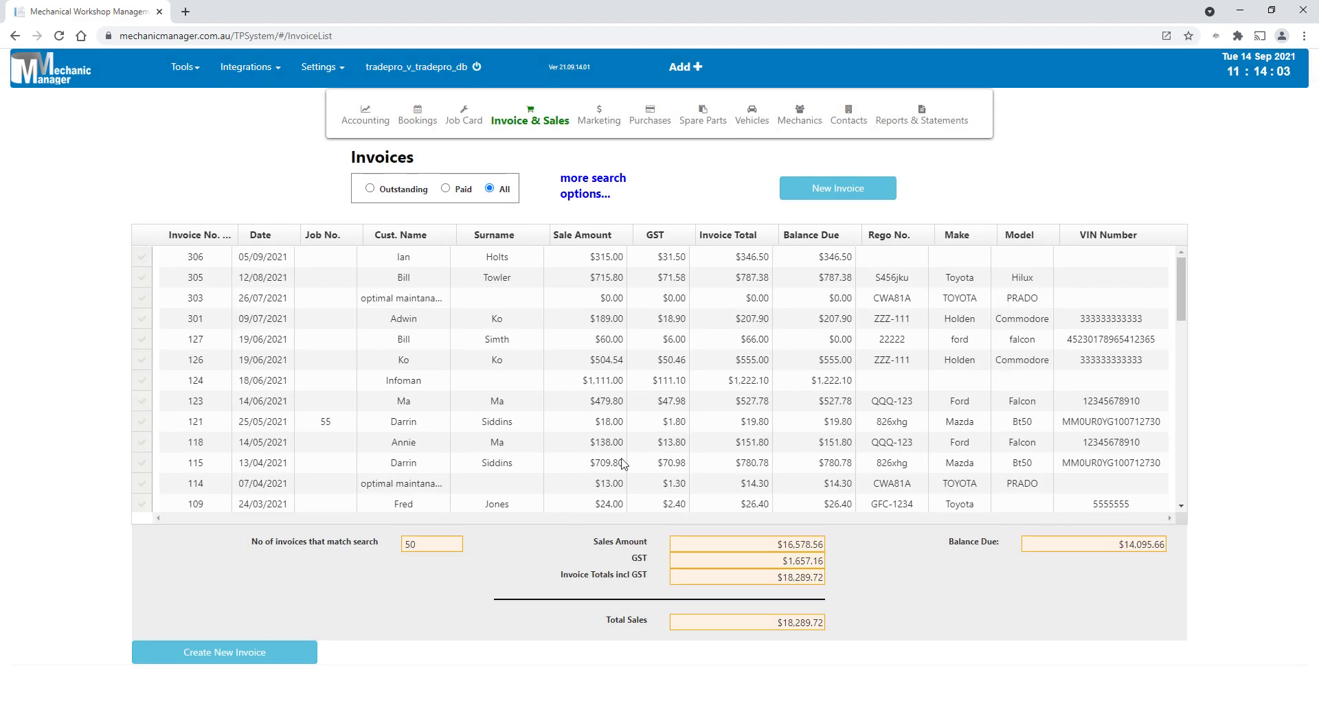
{"action": "left_click", "coordinate": [595, 186]}
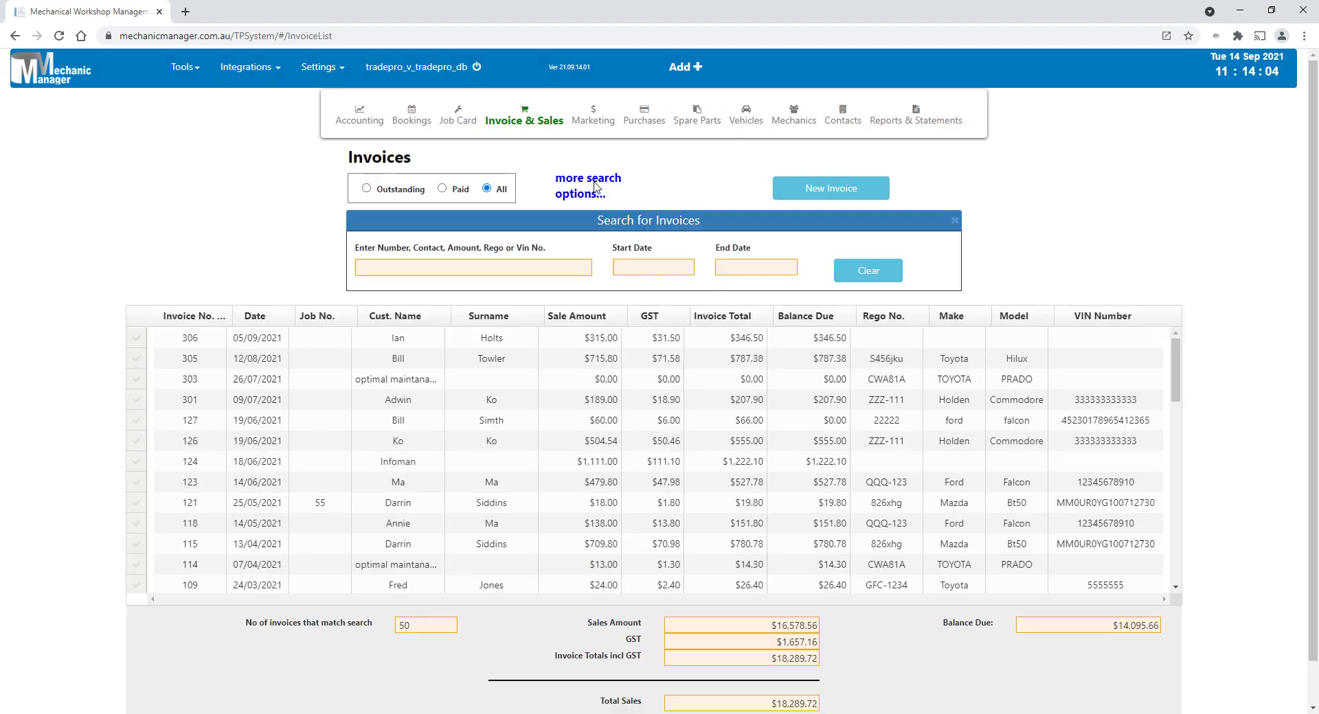
{"action": "left_click", "coordinate": [423, 268]}
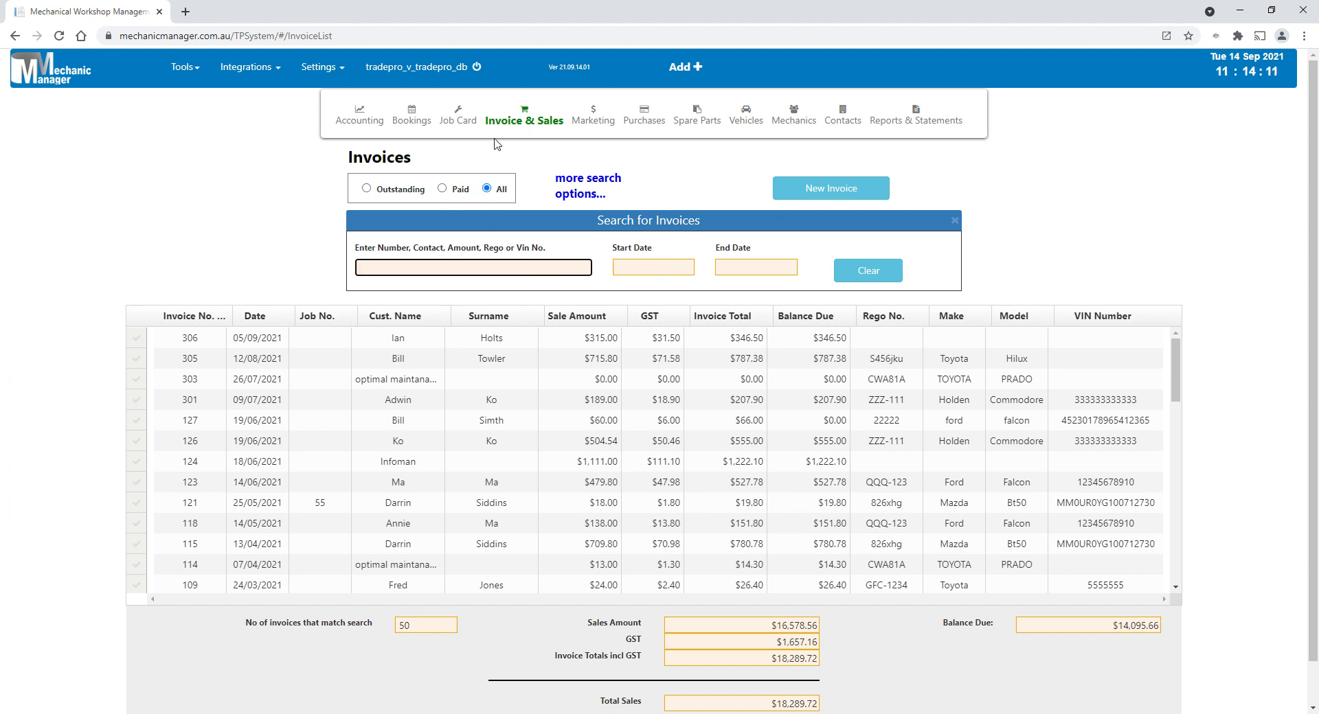
- Open the list of all job cards and look over the available accounting functions
{"action": "mouse_move", "coordinate": [456, 122]}
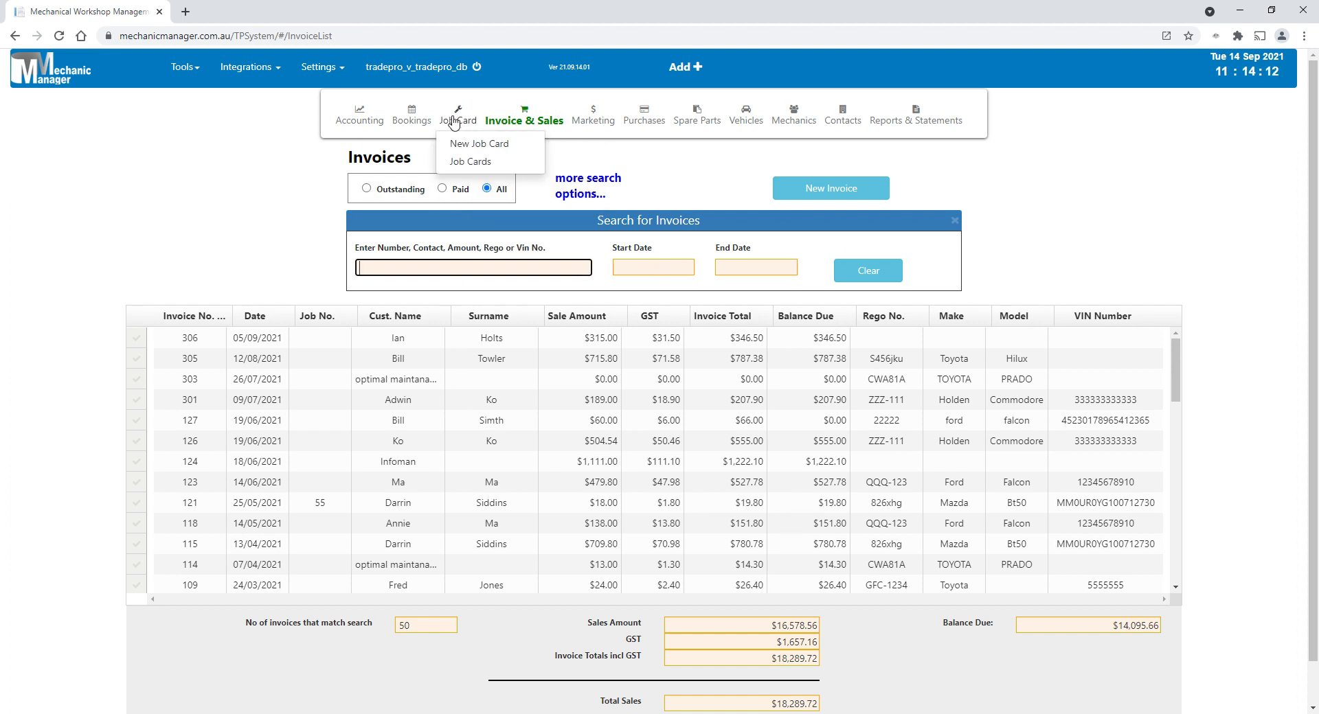
{"action": "left_click", "coordinate": [474, 161]}
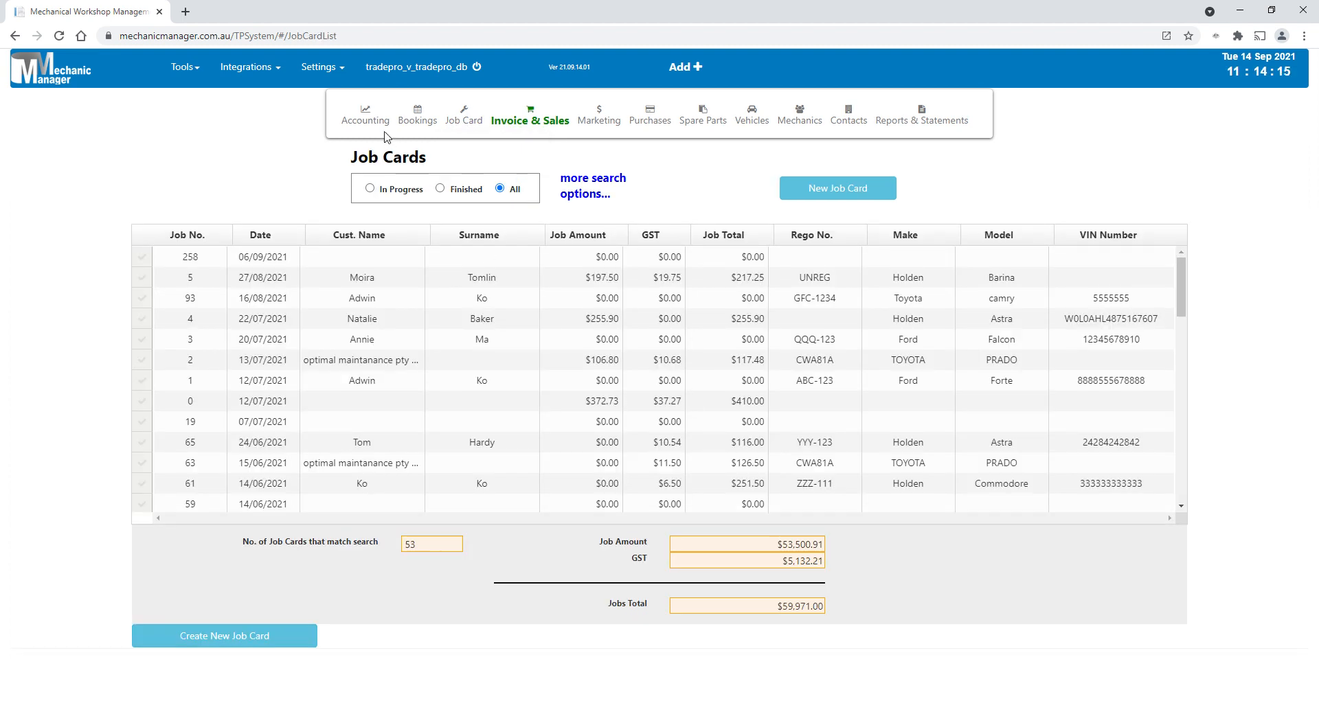
{"action": "mouse_move", "coordinate": [374, 127]}
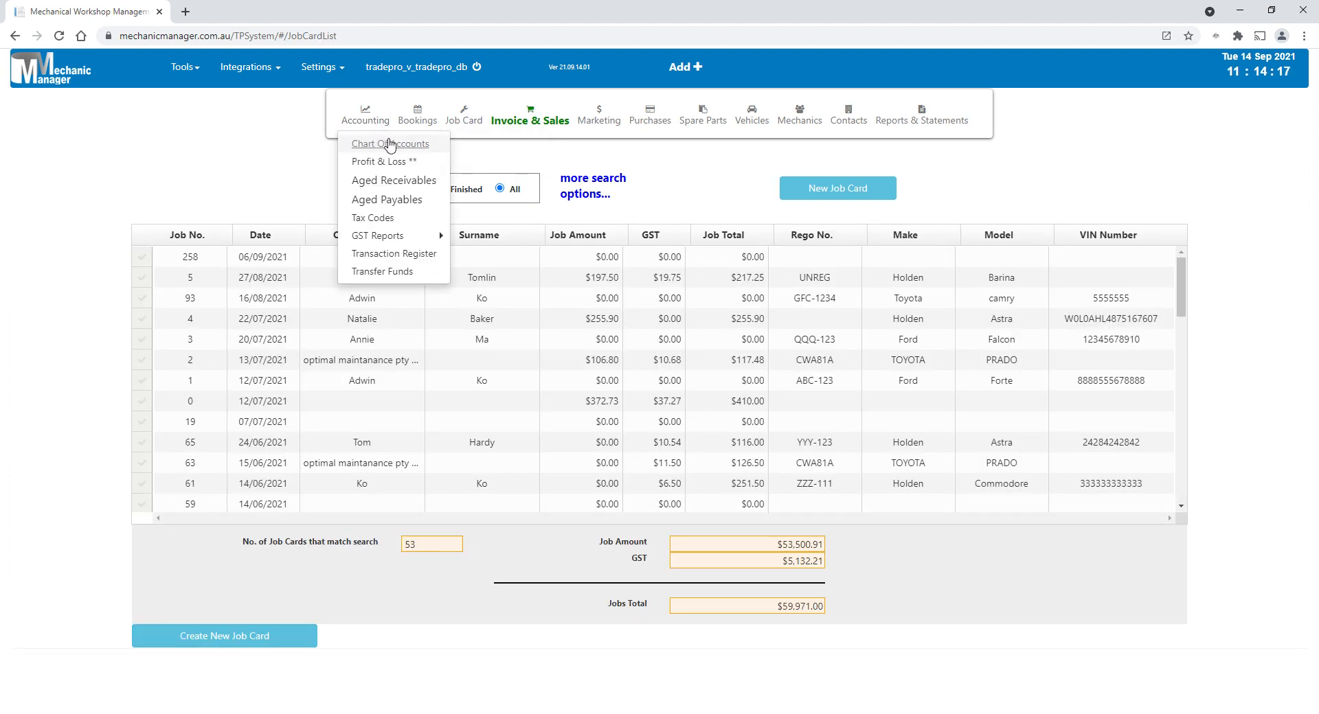
- Open the customer SMS reminders based on next service date and set the From Date to 05/04/2021
{"action": "mouse_move", "coordinate": [597, 136]}
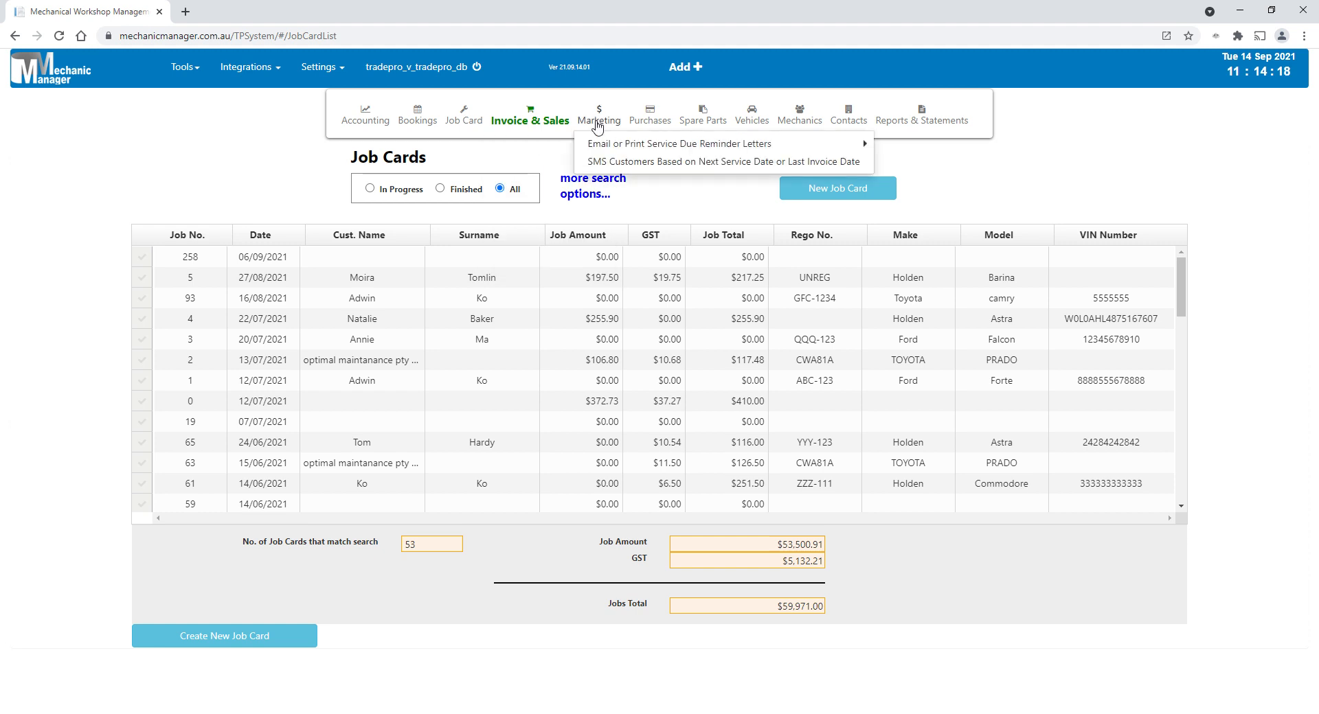
{"action": "left_click", "coordinate": [603, 165]}
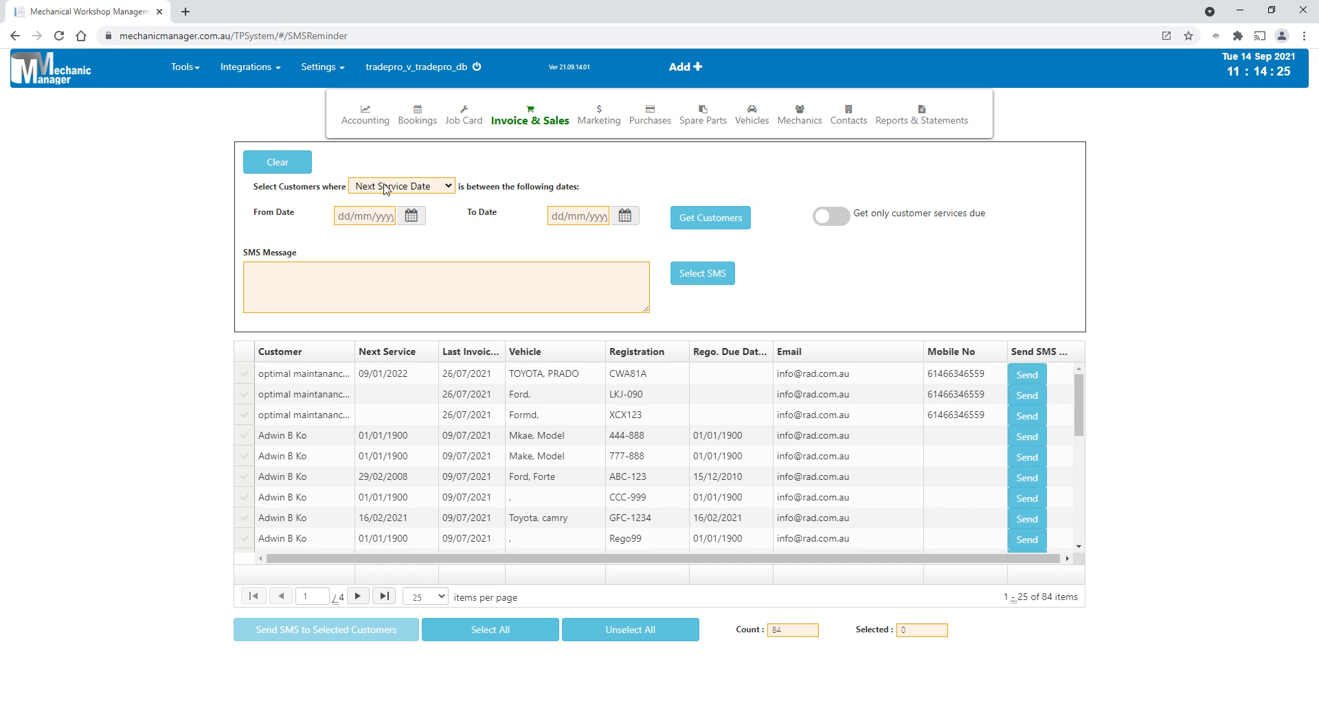
{"action": "left_click", "coordinate": [386, 219]}
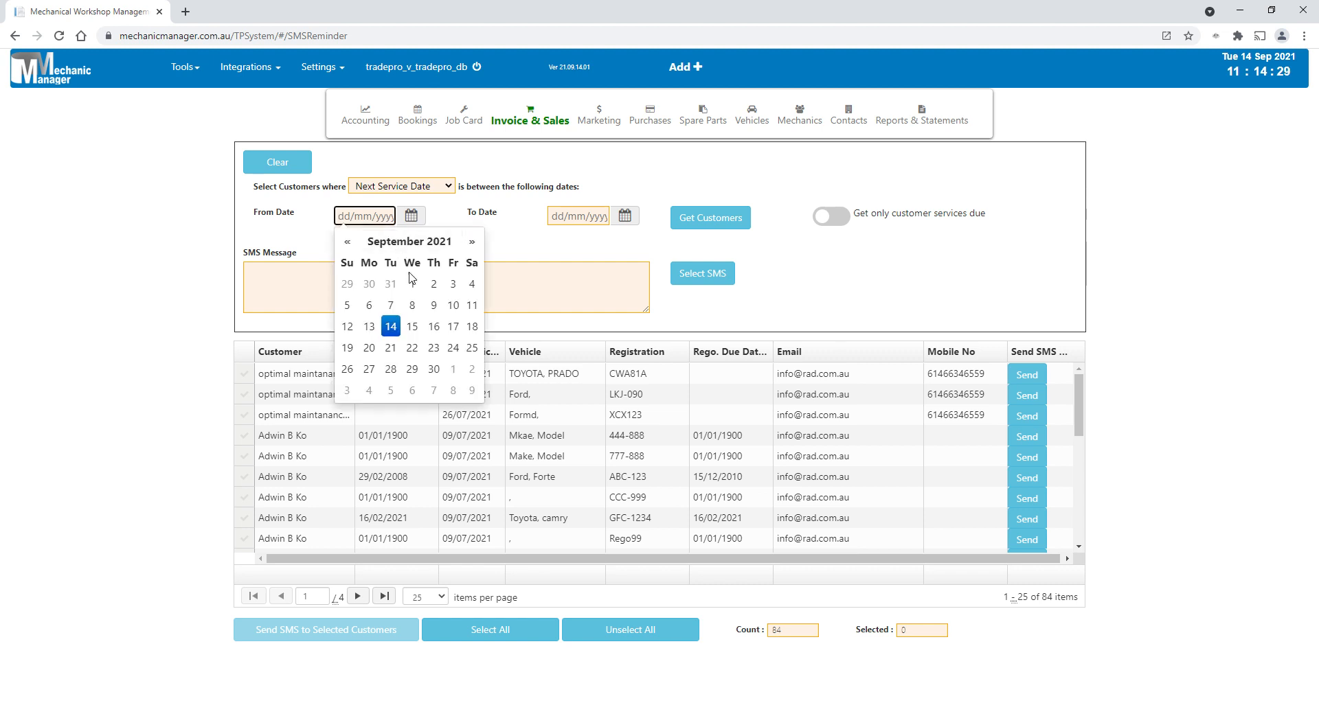
{"action": "left_click", "coordinate": [348, 242]}
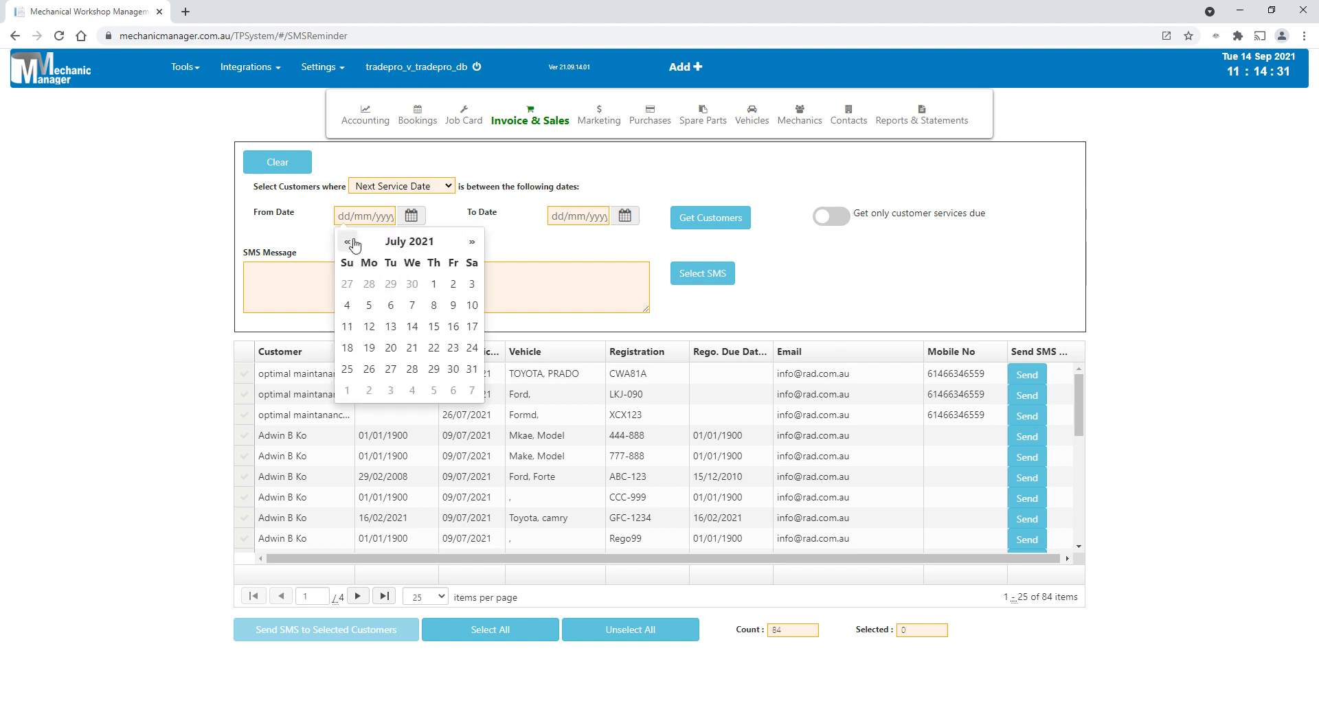
{"action": "left_click", "coordinate": [348, 242]}
{"action": "left_click", "coordinate": [347, 242]}
{"action": "left_click", "coordinate": [347, 242]}
{"action": "left_click", "coordinate": [368, 305]}
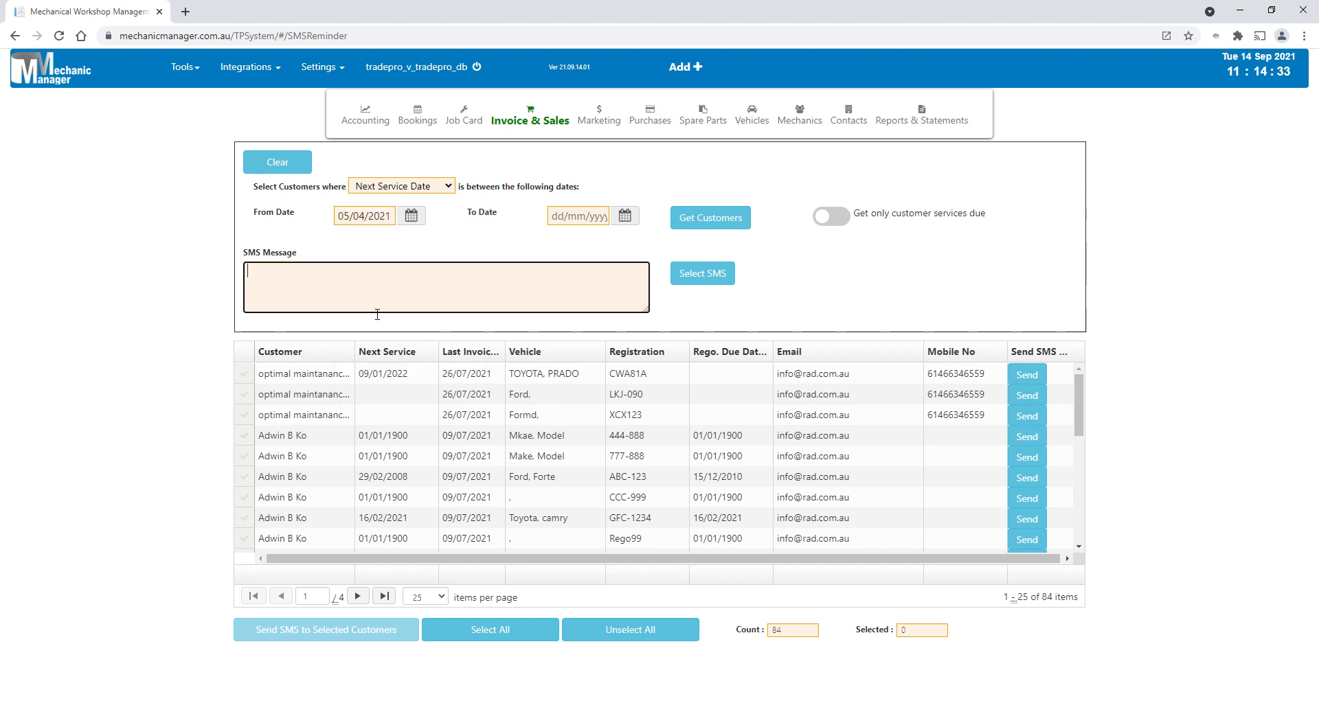
- Set the To Date to 03/05/2021 and retrieve the customers whose next service date falls in the range
{"action": "left_click", "coordinate": [624, 216]}
{"action": "left_click", "coordinate": [561, 242]}
{"action": "left_click", "coordinate": [561, 241]}
{"action": "left_click", "coordinate": [562, 242]}
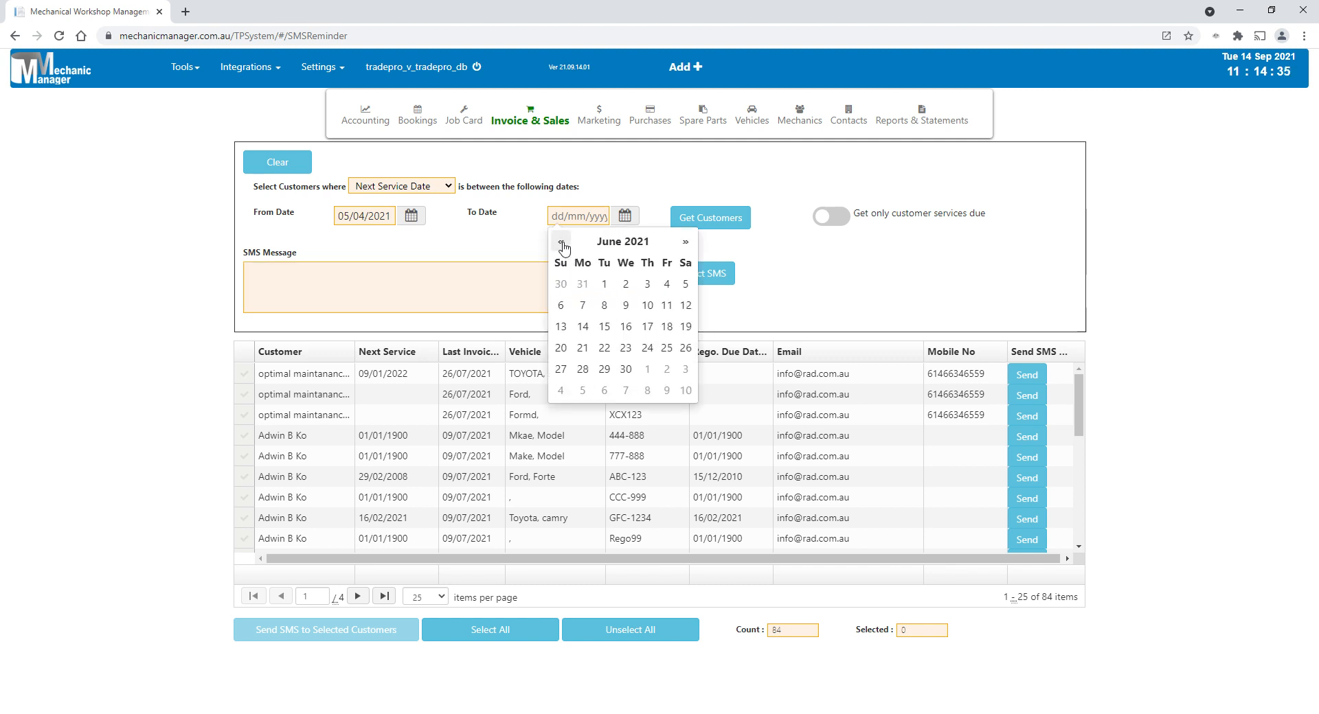
{"action": "left_click", "coordinate": [562, 242]}
{"action": "left_click", "coordinate": [582, 305]}
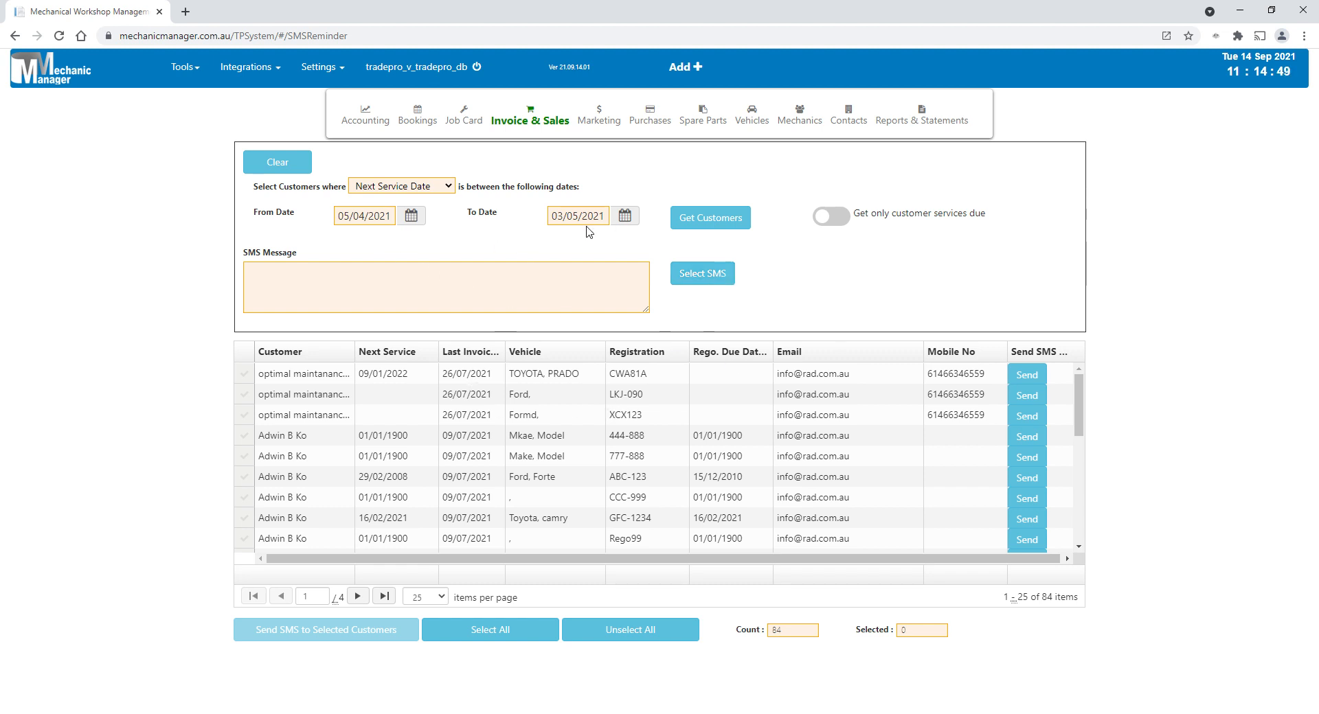
{"action": "left_click", "coordinate": [708, 219]}
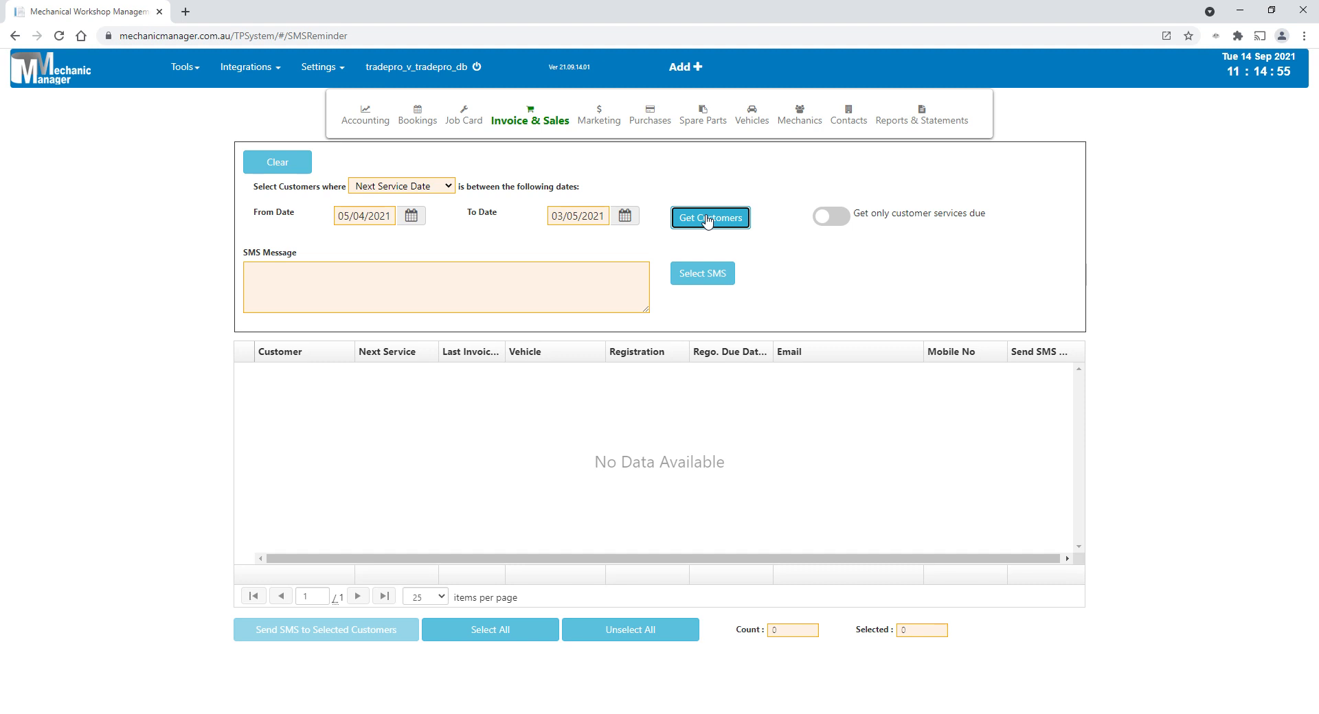
- Clear the From Date and retrieve the customers again using only the To Date
{"action": "left_click", "coordinate": [370, 220]}
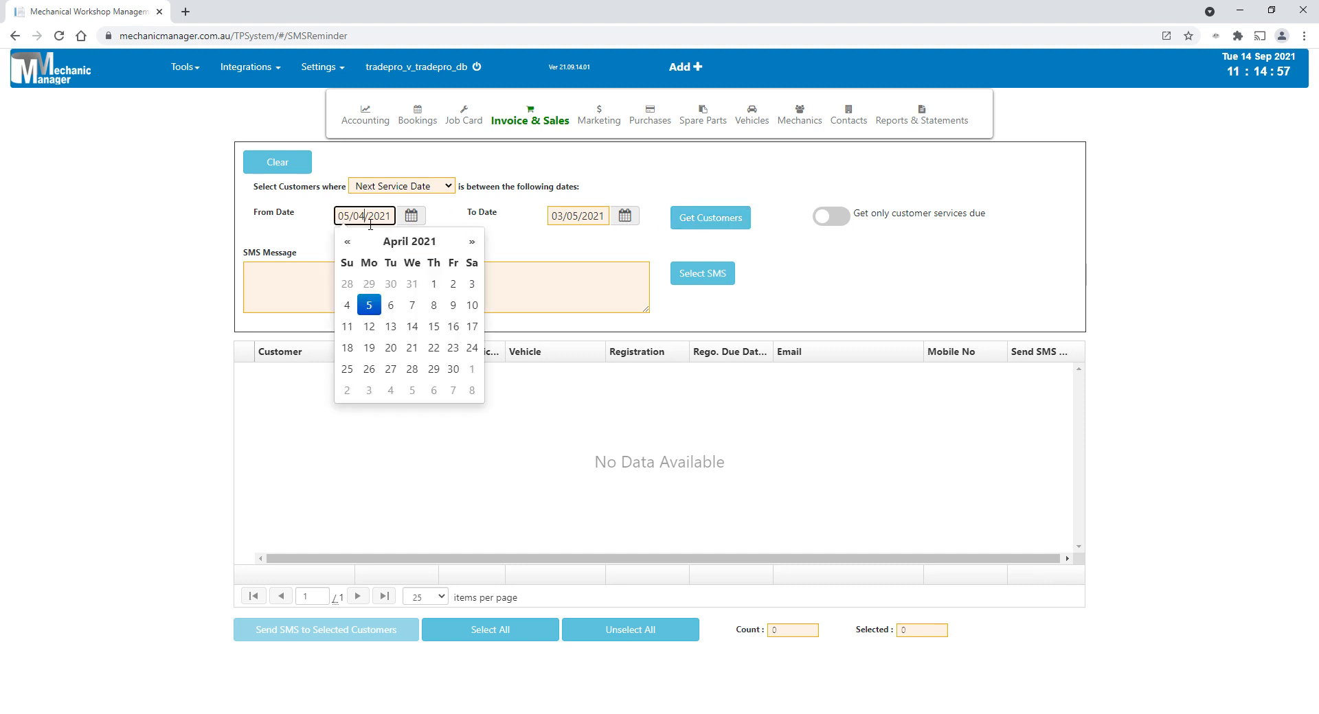
{"action": "left_click_drag", "start_coordinate": [397, 218], "coordinate": [250, 231]}
{"action": "key", "text": "BackSpace"}
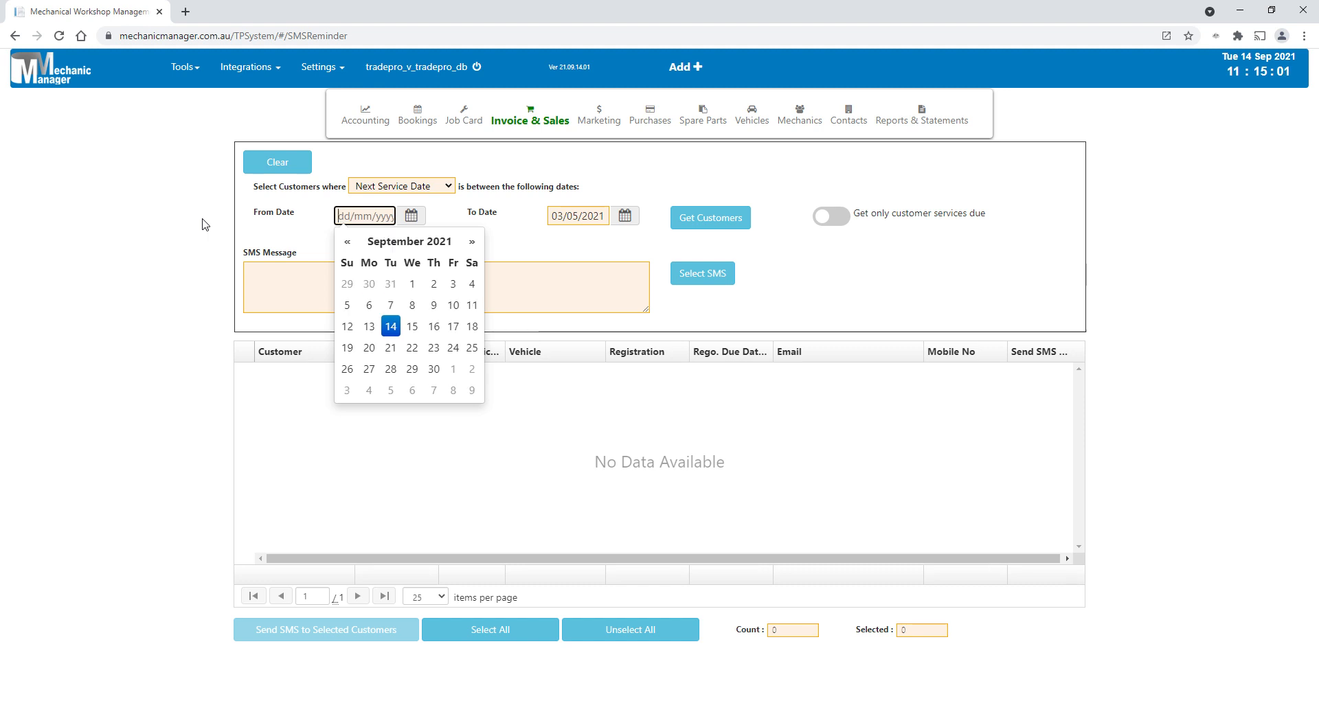
{"action": "left_click", "coordinate": [862, 289]}
{"action": "left_click", "coordinate": [721, 217]}
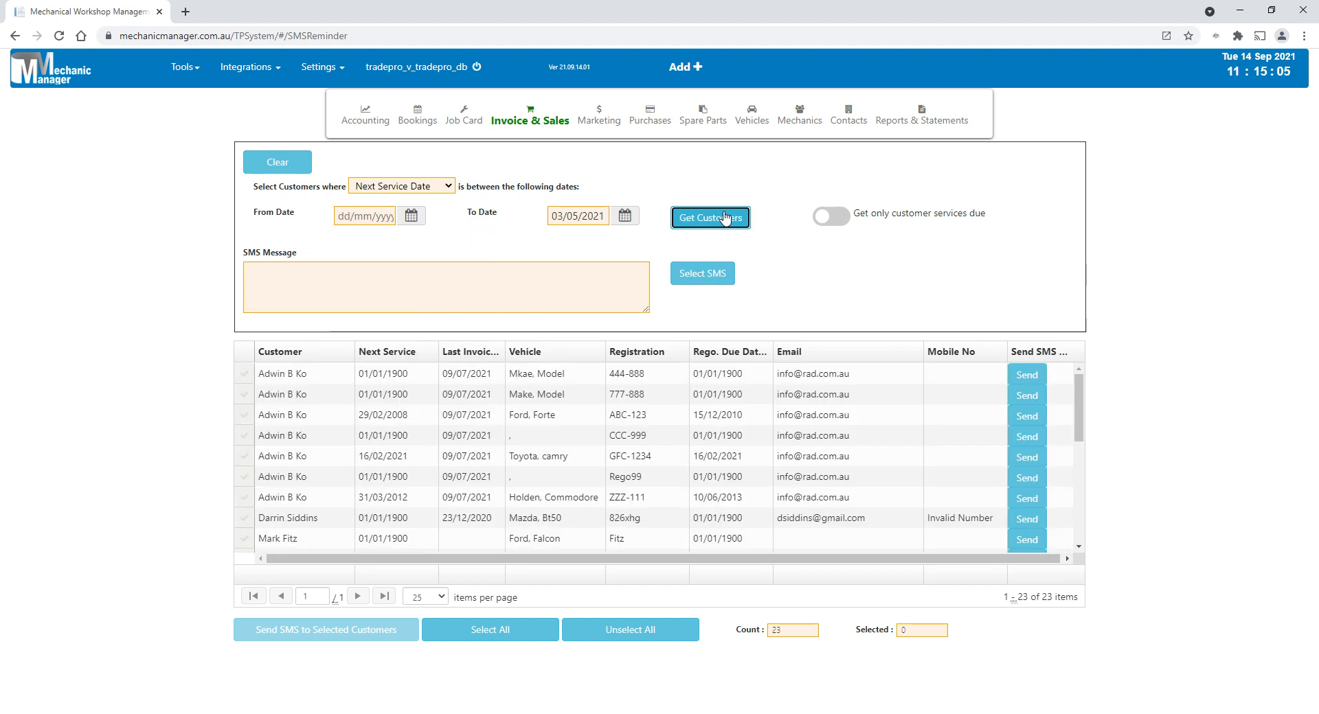
- Mark the first and third customer rows for the SMS, then extend the selection to all listed customers
{"action": "left_click", "coordinate": [245, 375]}
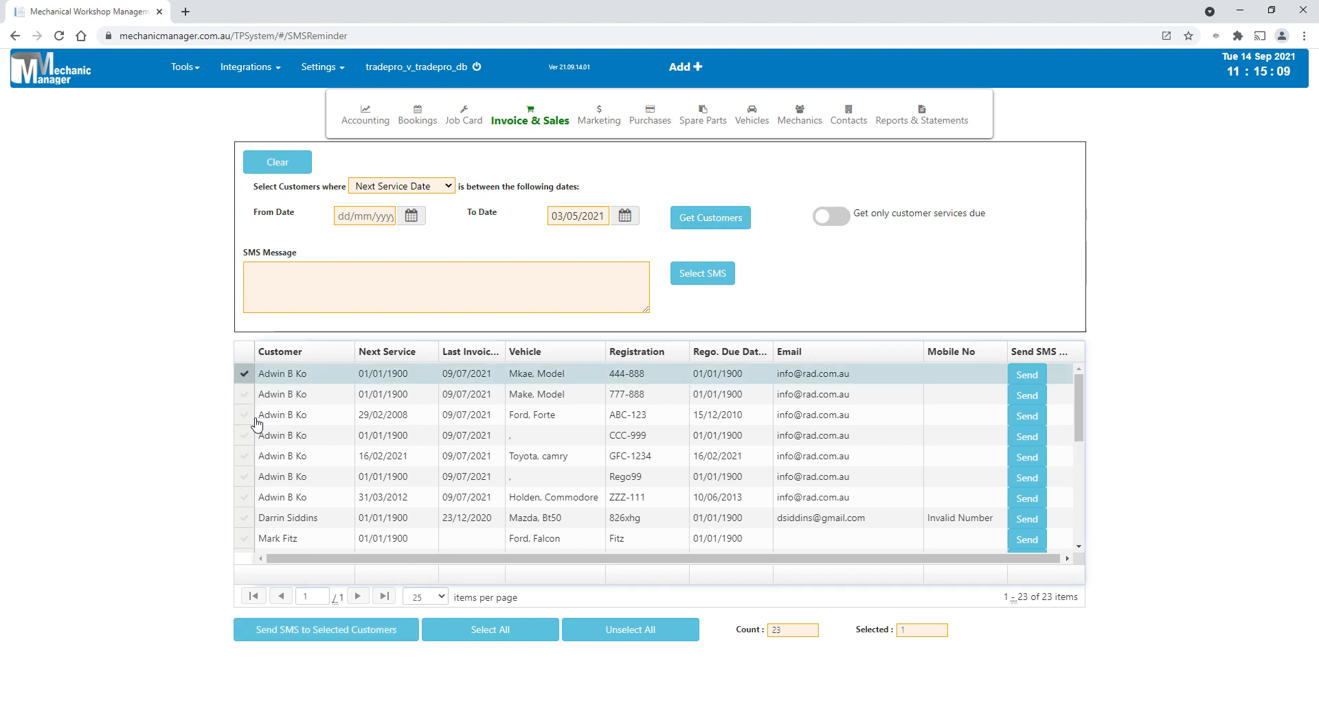
{"action": "left_click", "coordinate": [256, 420]}
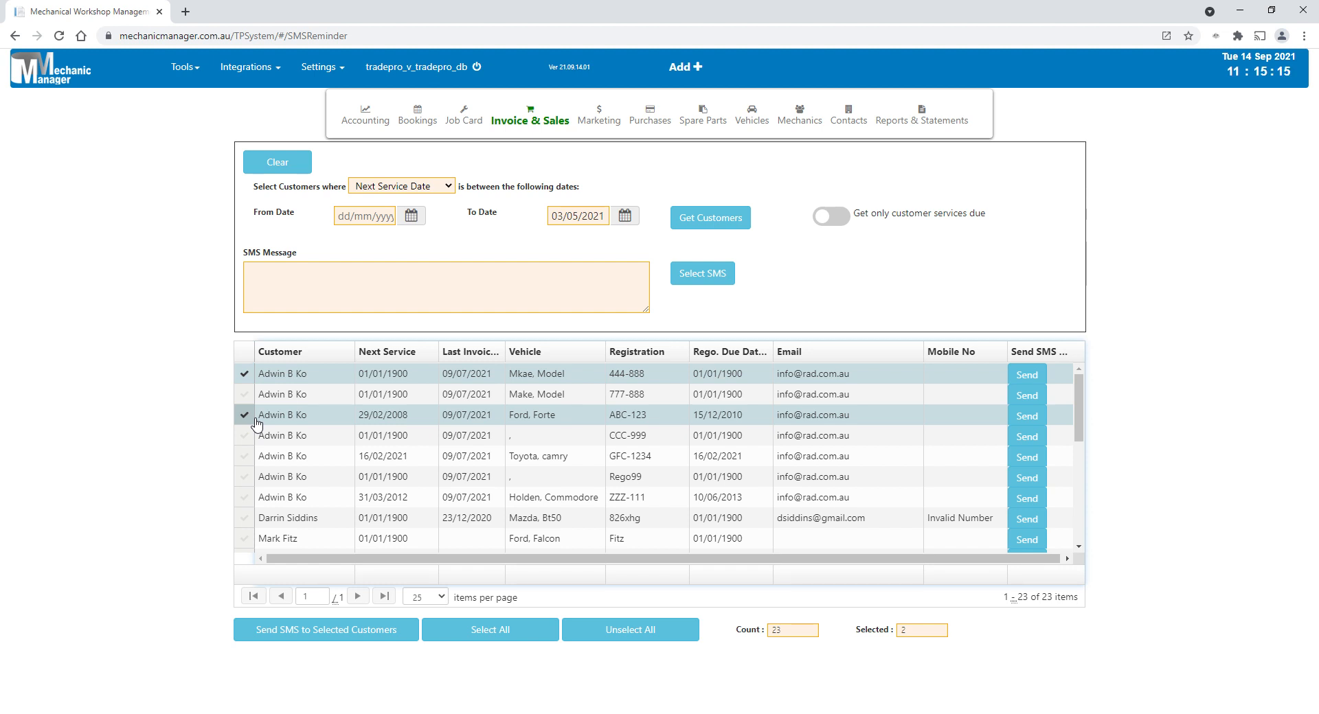
{"action": "left_click", "coordinate": [529, 630]}
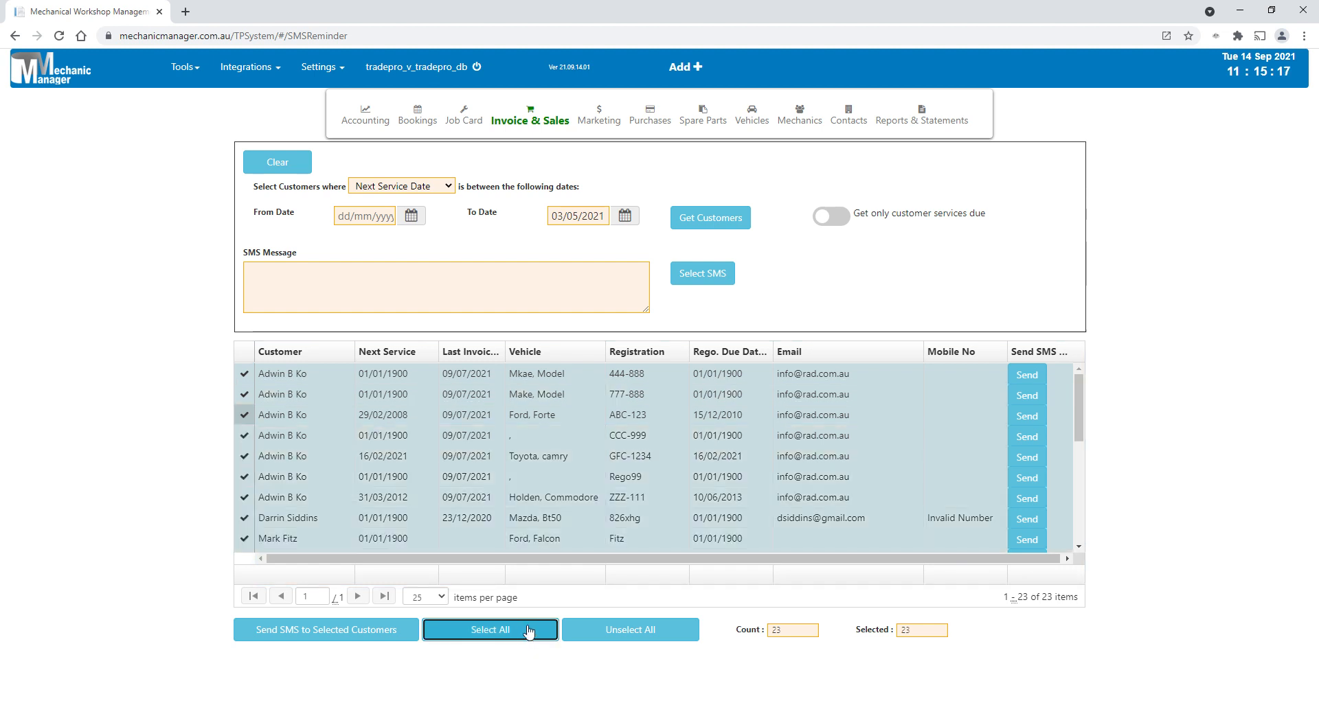
{"action": "left_click", "coordinate": [412, 217]}
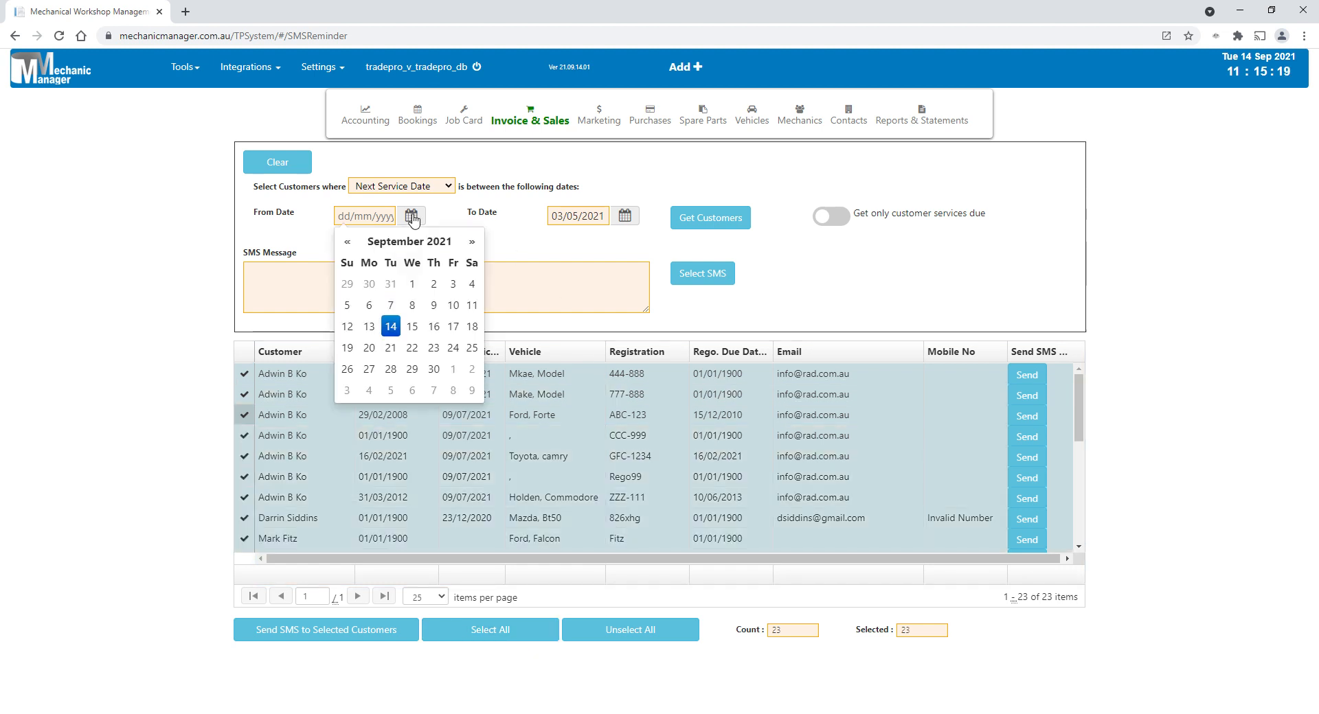
{"action": "left_click", "coordinate": [513, 234]}
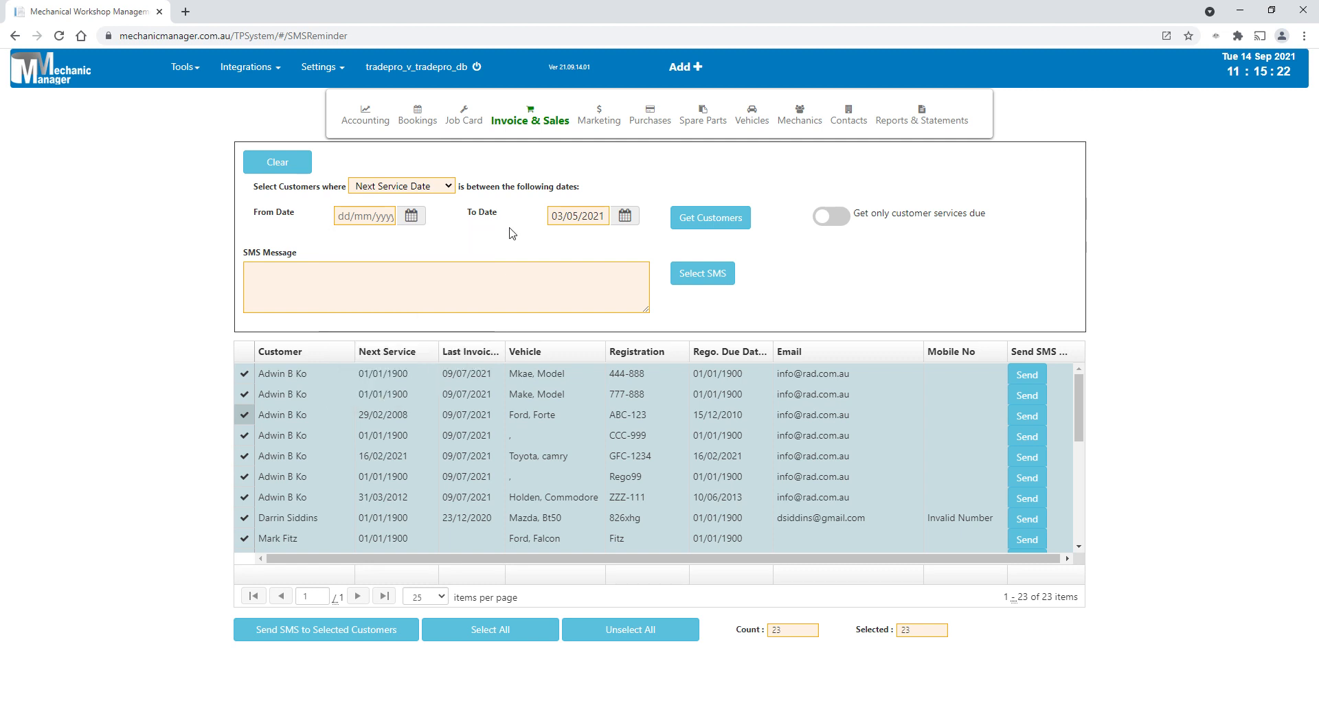
{"action": "left_click", "coordinate": [429, 191]}
- Insert the stored comment "Please call again" as the SMS message and append a run of "s" characters to it
{"action": "left_click", "coordinate": [733, 276]}
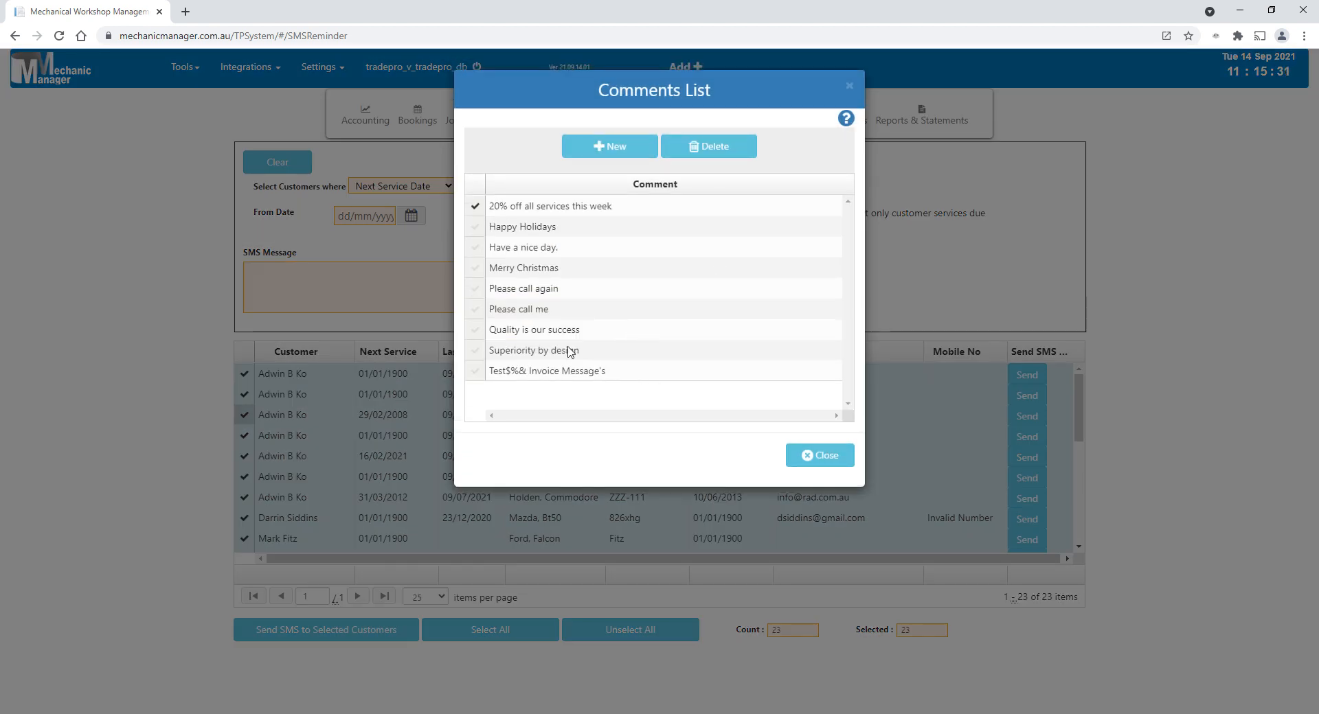
{"action": "left_click", "coordinate": [540, 291]}
{"action": "left_click", "coordinate": [329, 300]}
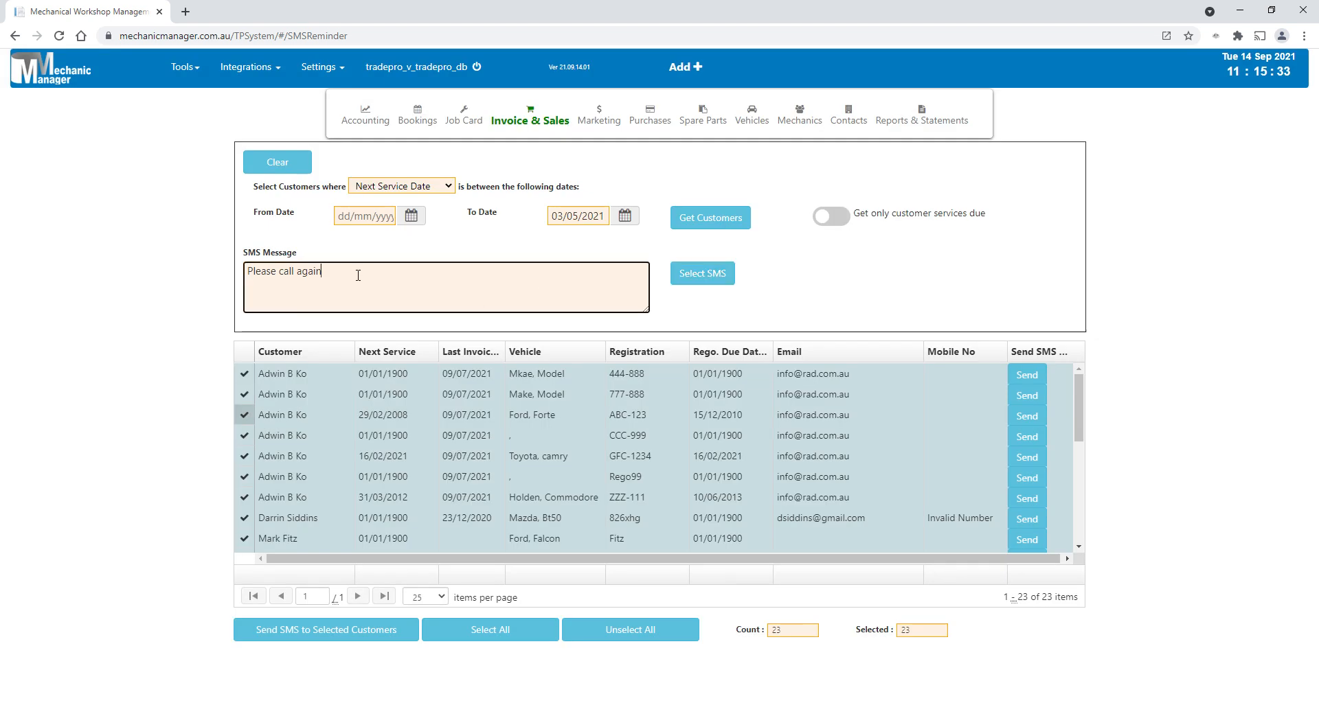
{"action": "type", "text": "sssssssssss"}
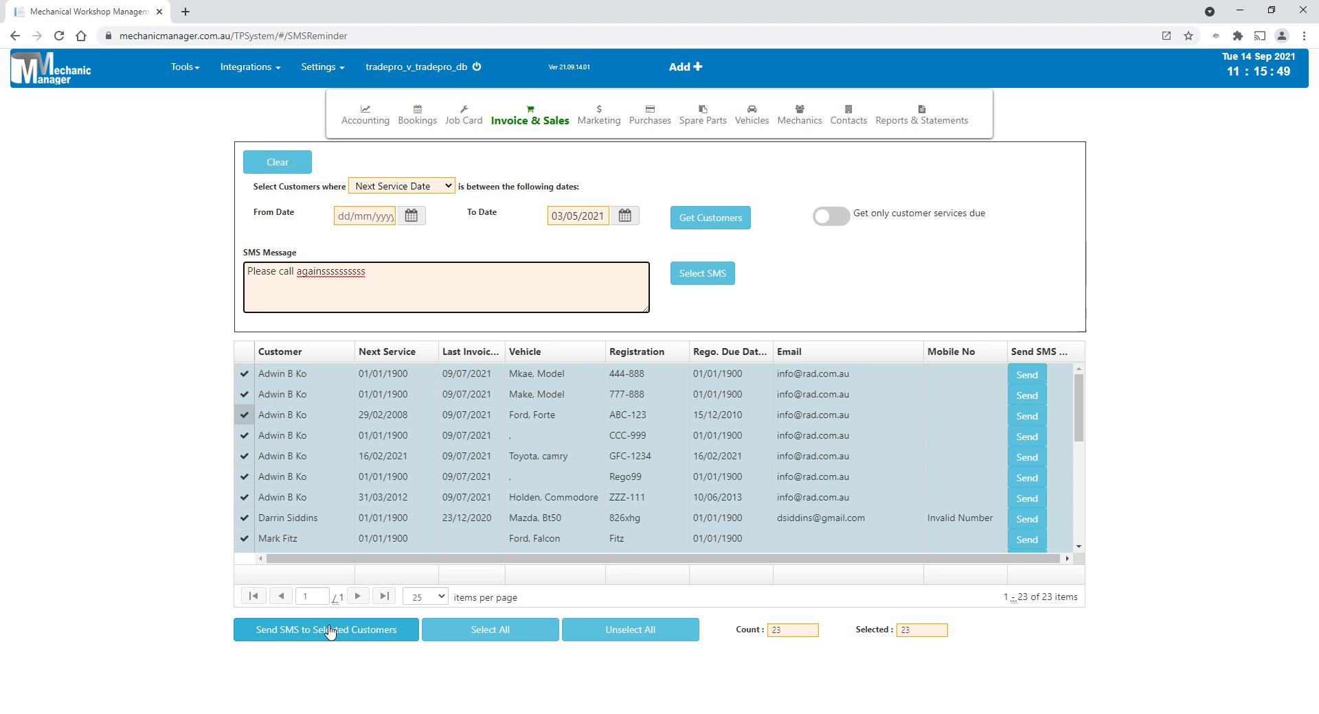
- Show the marketing options for emailing or printing service due reminder letters
{"action": "mouse_move", "coordinate": [658, 130]}
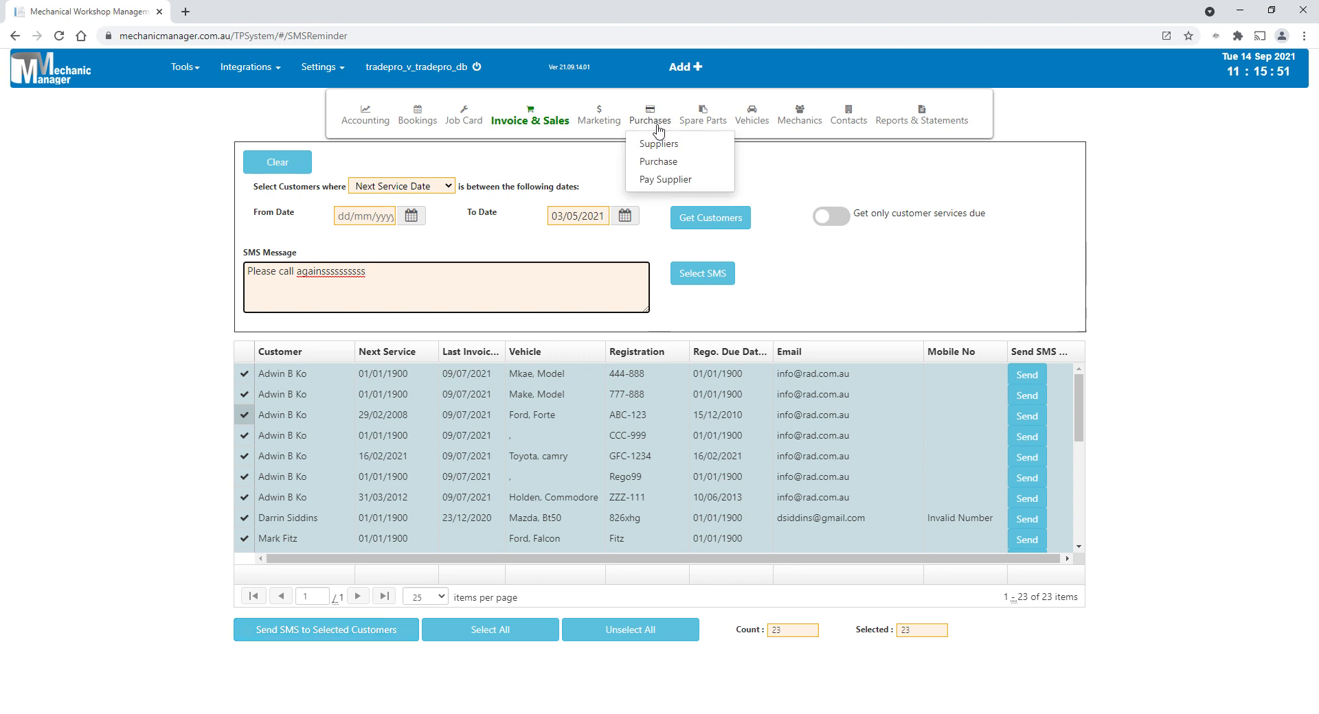
{"action": "mouse_move", "coordinate": [595, 120]}
{"action": "mouse_move", "coordinate": [604, 144]}
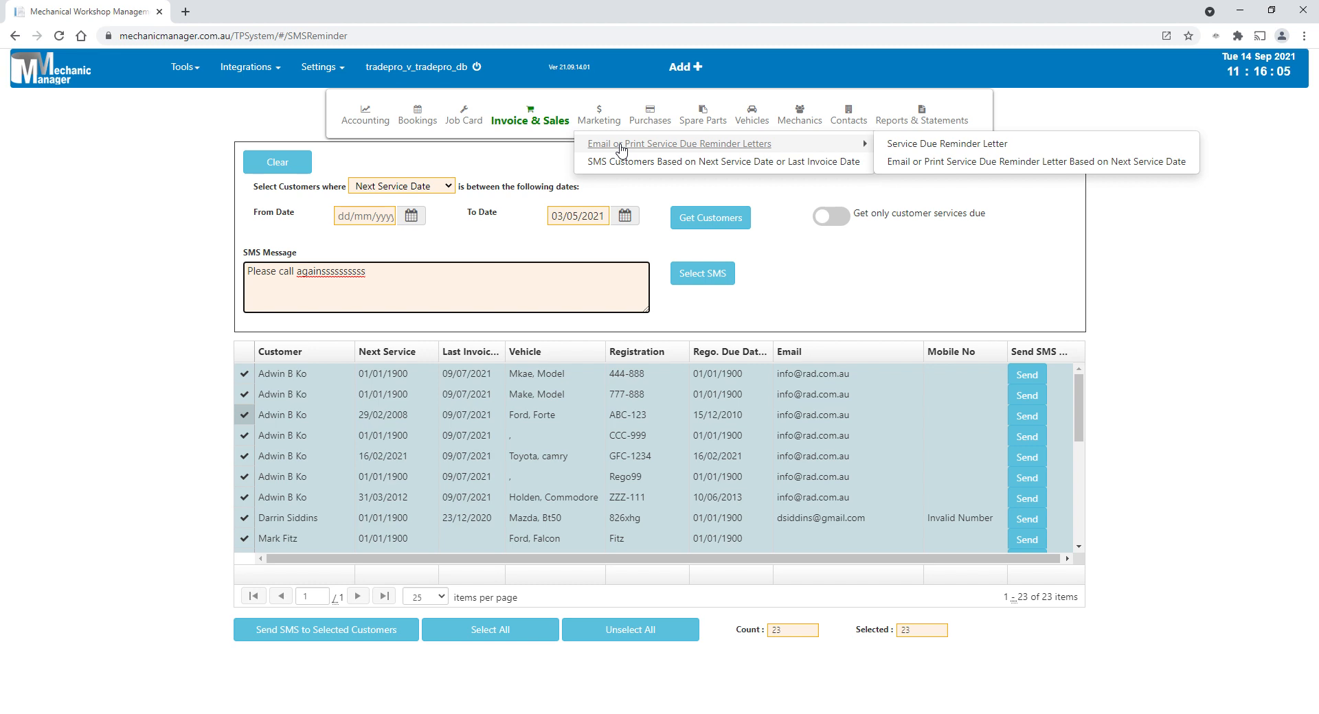
- Open the Bookings Diary to view the monthly booking calendar
{"action": "mouse_move", "coordinate": [418, 122]}
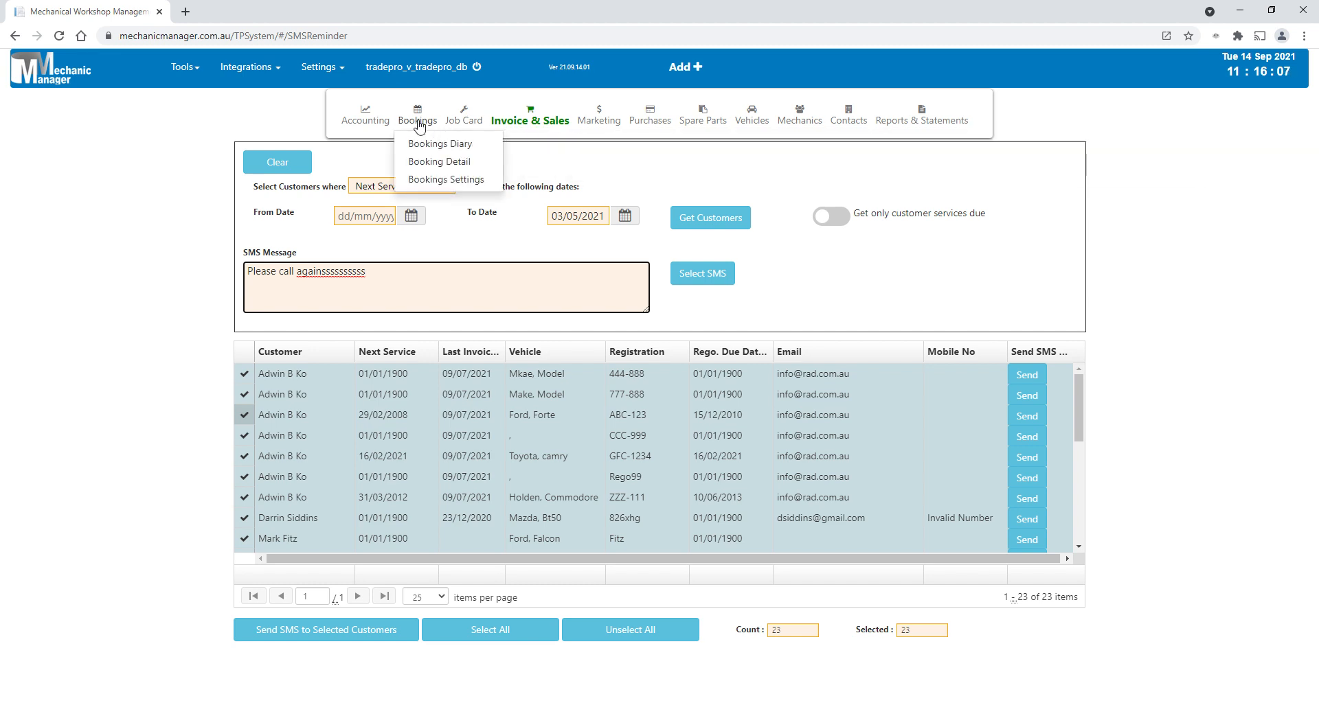
{"action": "left_click", "coordinate": [422, 146]}
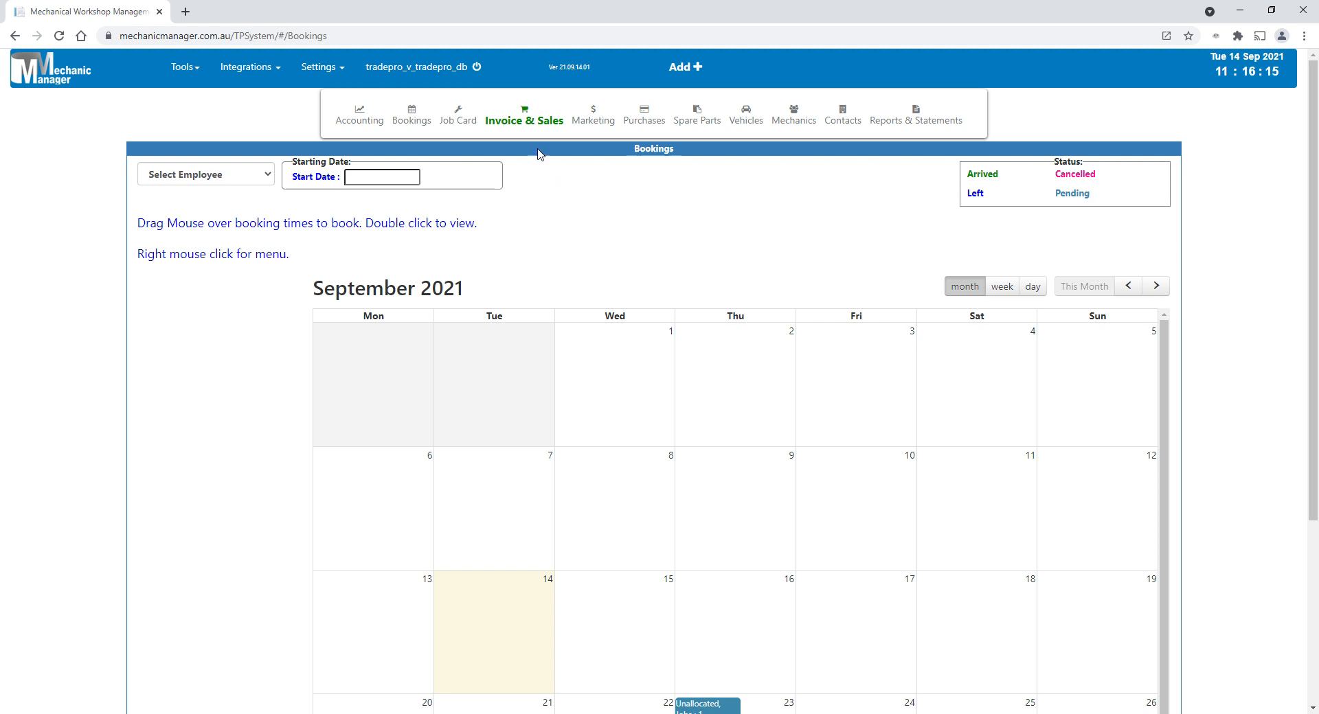
- Change the default view in the Bookings Settings to Week and save the settings
{"action": "left_click", "coordinate": [325, 68]}
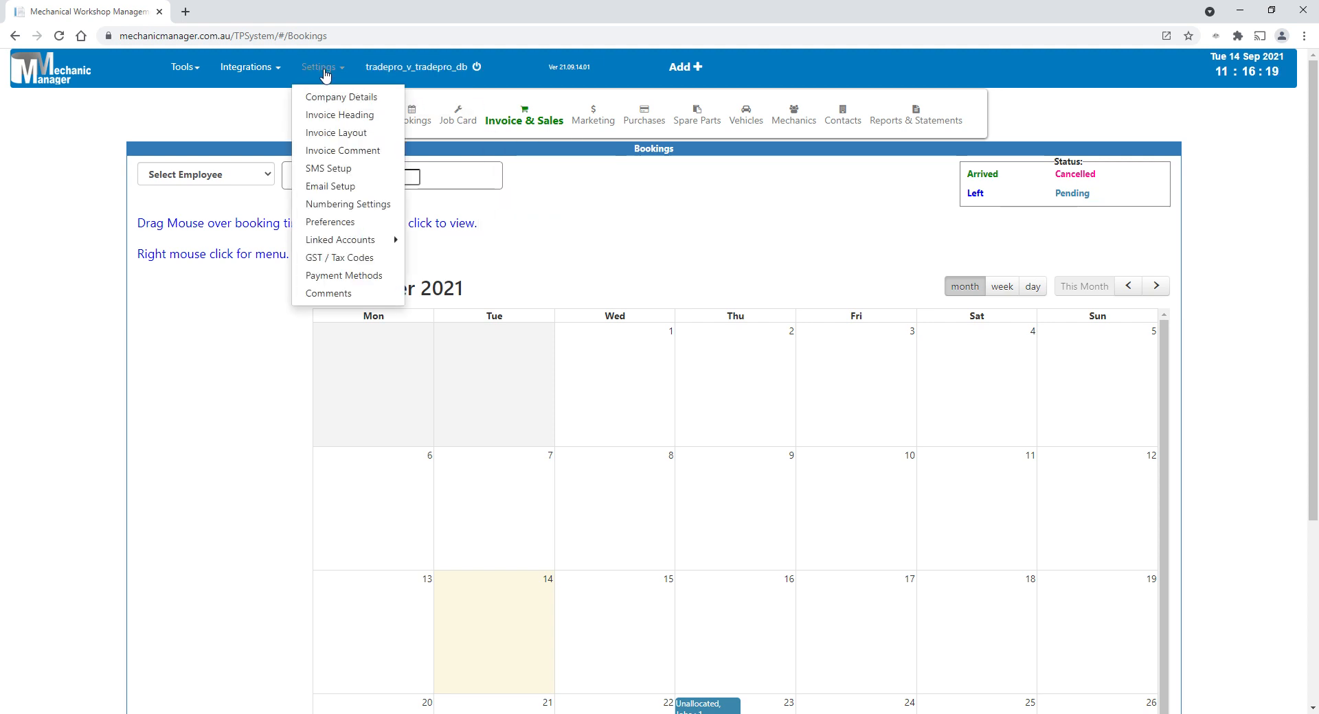
{"action": "left_click", "coordinate": [412, 117]}
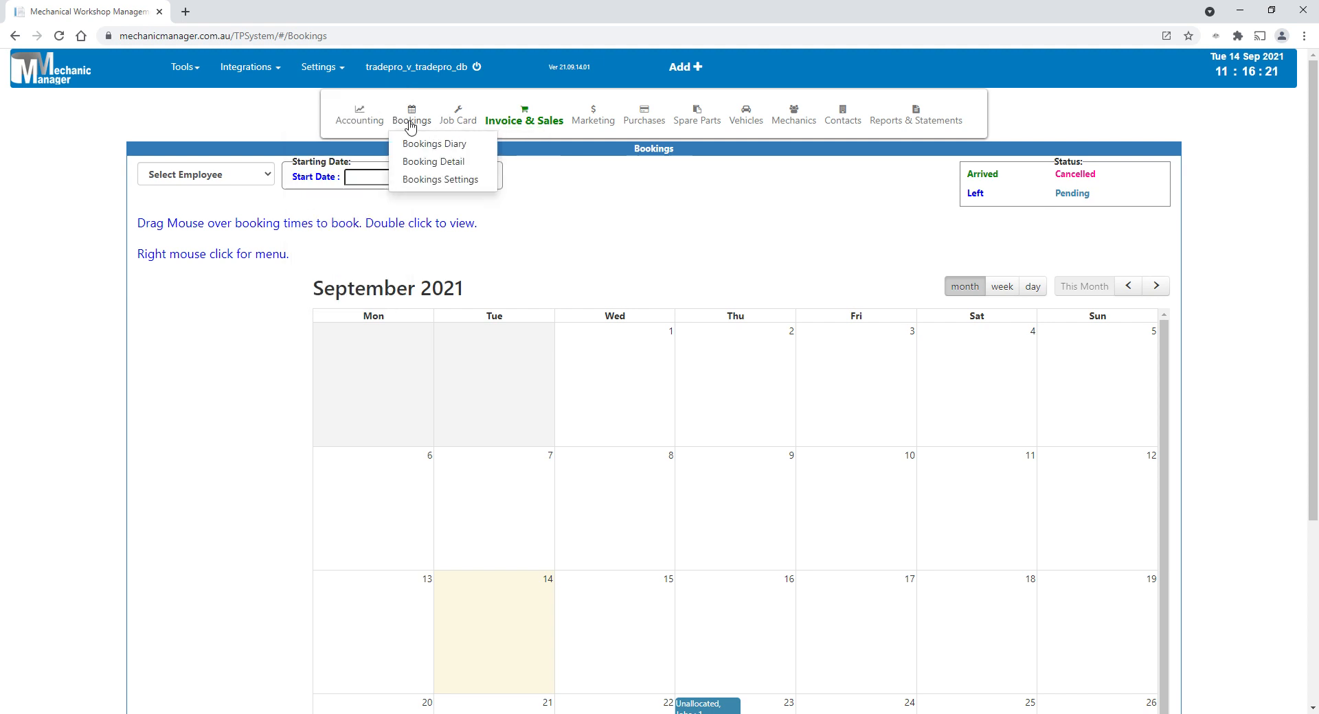
{"action": "left_click", "coordinate": [433, 180]}
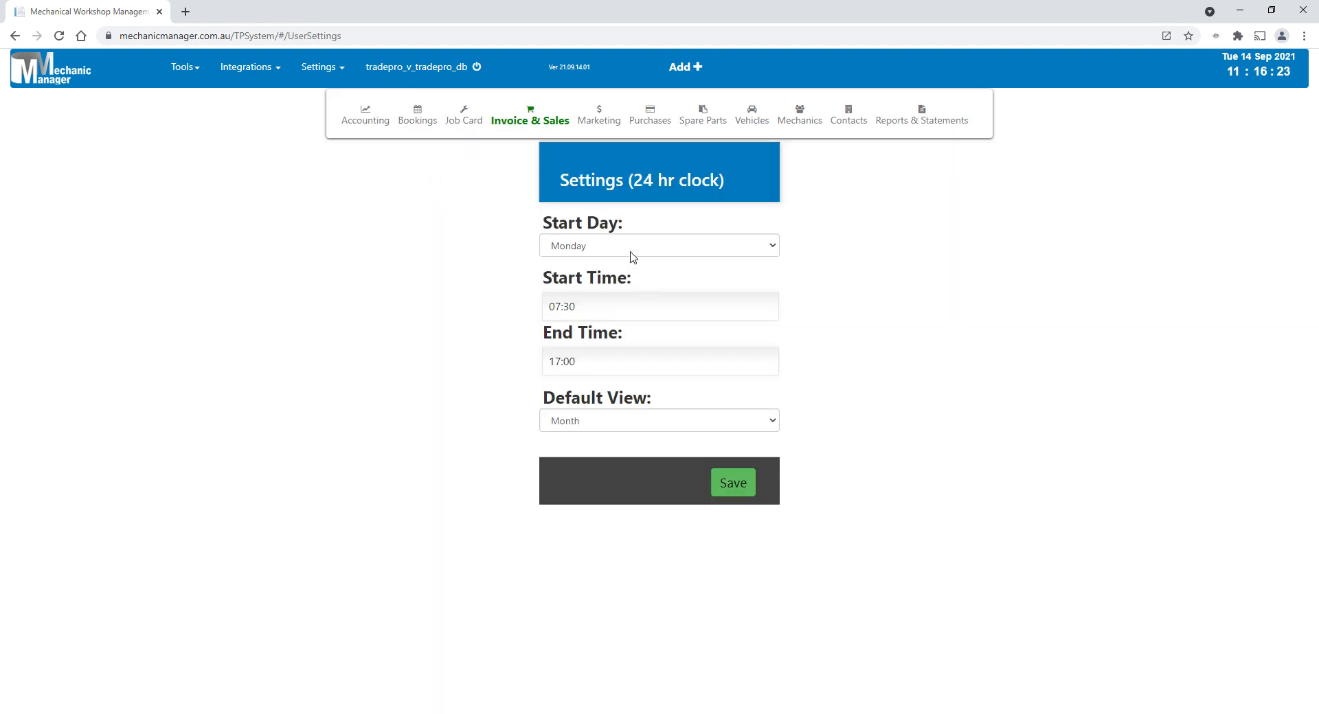
{"action": "left_click", "coordinate": [612, 421]}
{"action": "left_click", "coordinate": [592, 462]}
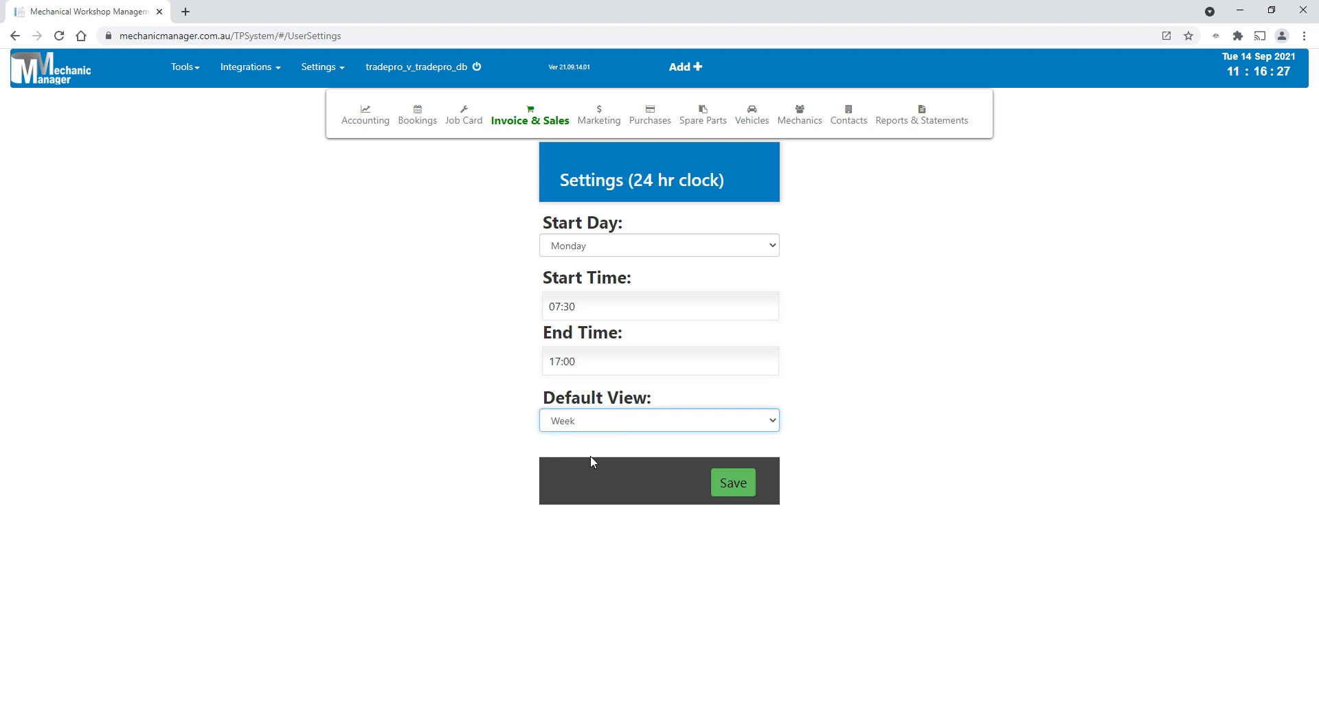
{"action": "left_click", "coordinate": [734, 486]}
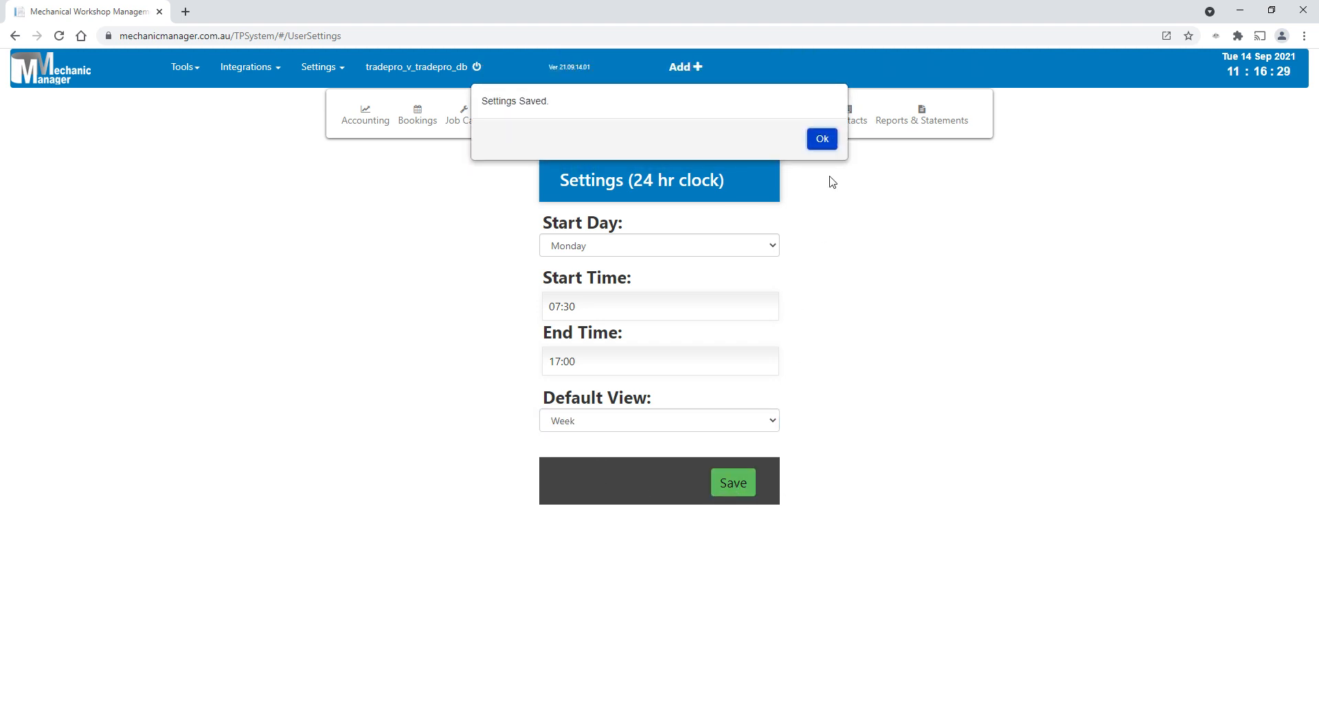
{"action": "left_click", "coordinate": [827, 142]}
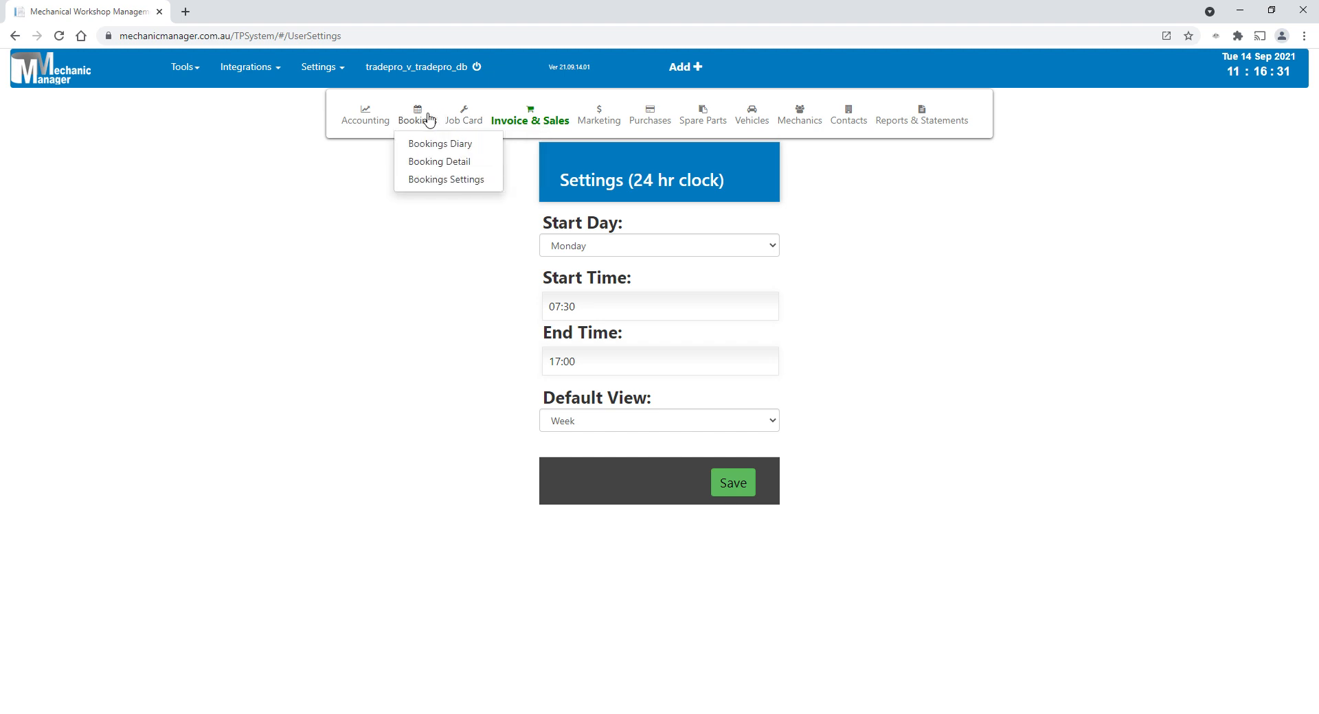
- Start a new booking in the Bookings Diary for Tuesday 14/9 from 8:15 to 11:15
{"action": "left_click", "coordinate": [422, 140]}
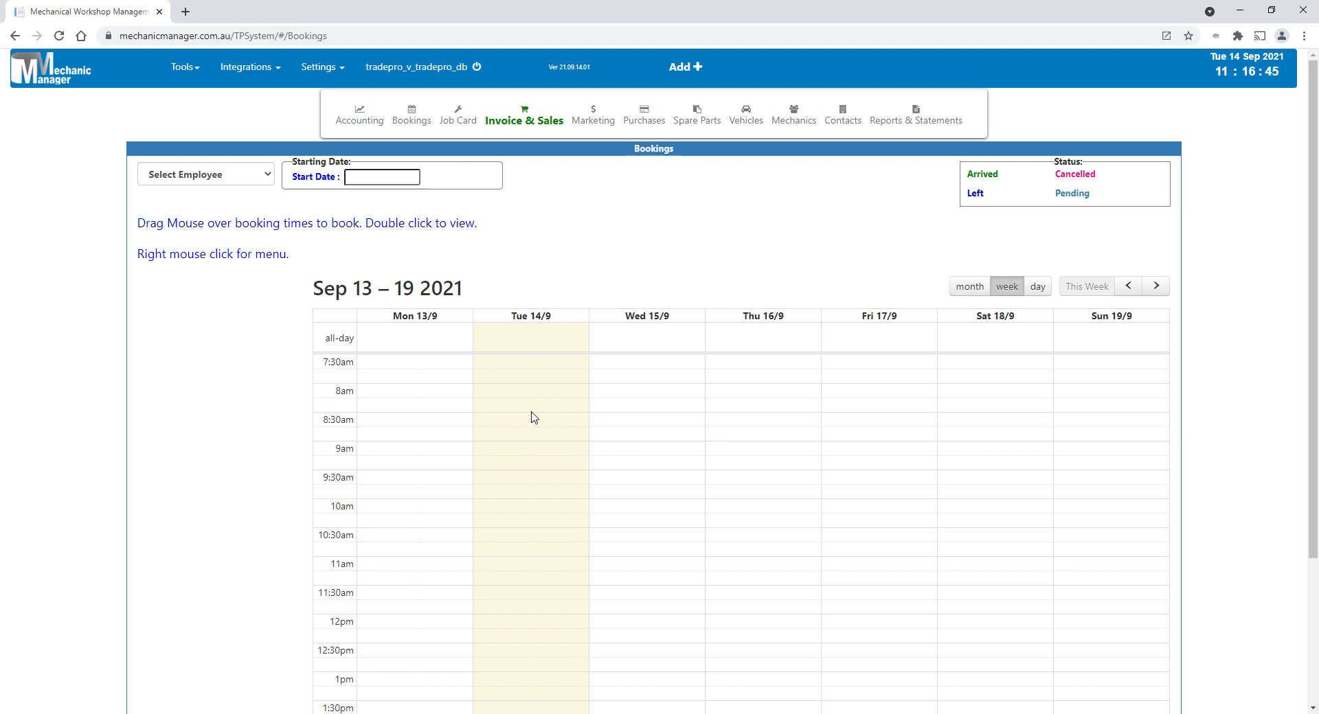
{"action": "left_click_drag", "start_coordinate": [532, 415], "coordinate": [537, 562]}
{"action": "left_click_drag", "start_coordinate": [536, 562], "coordinate": [536, 562]}
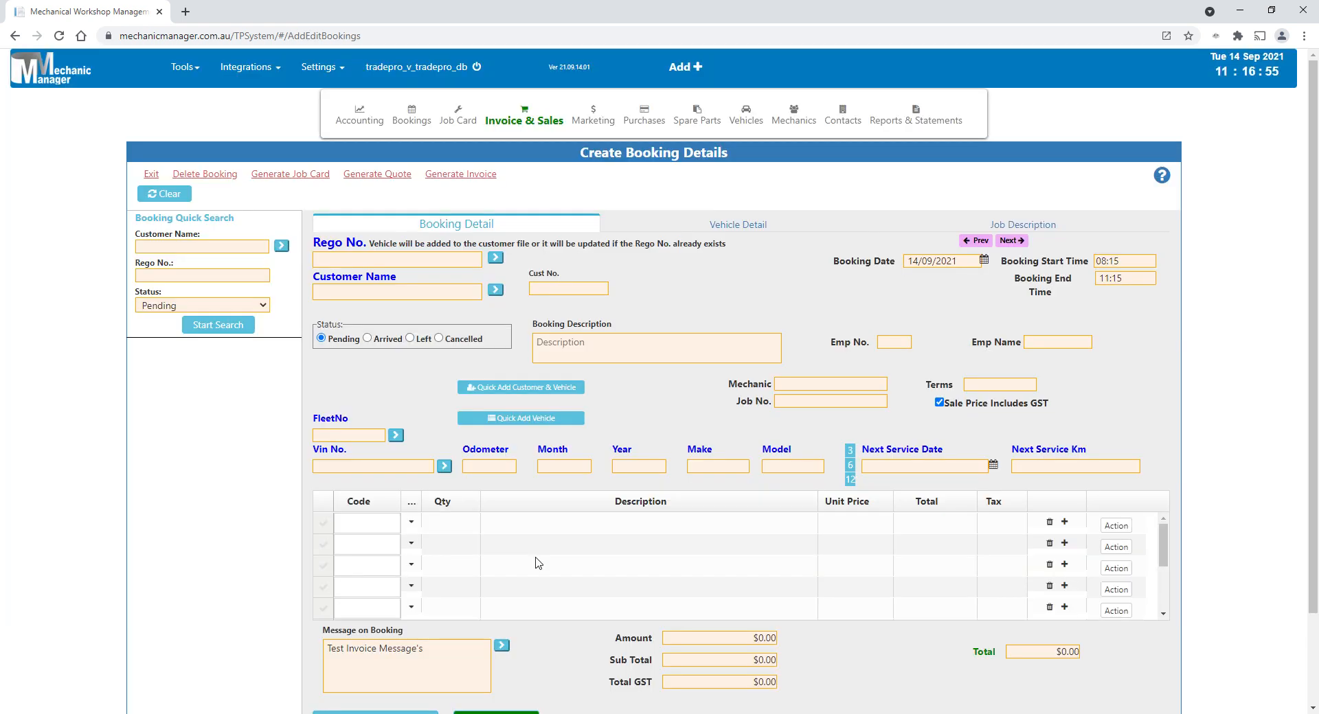
- Assign the vehicle with rego ABC-123 to the booking and add part A360, a panel air filter, as a line item
{"action": "left_click", "coordinate": [406, 266]}
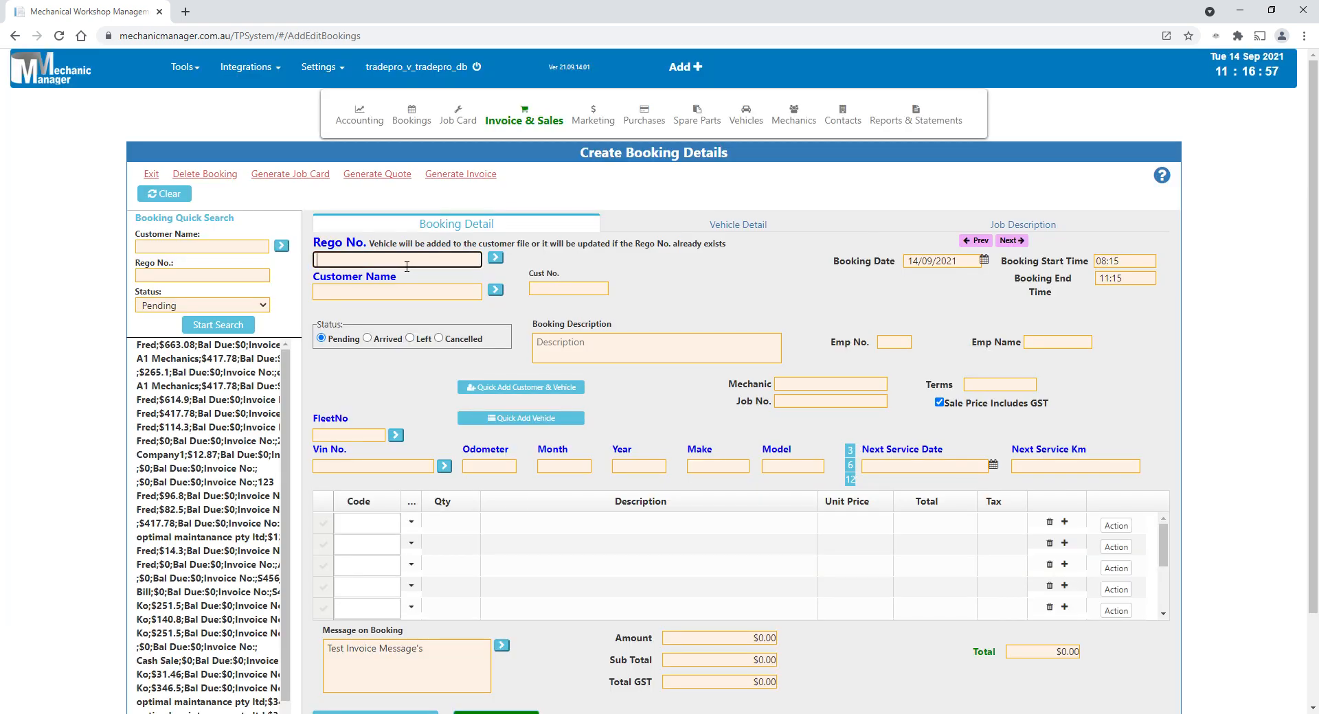
{"action": "left_click", "coordinate": [388, 311]}
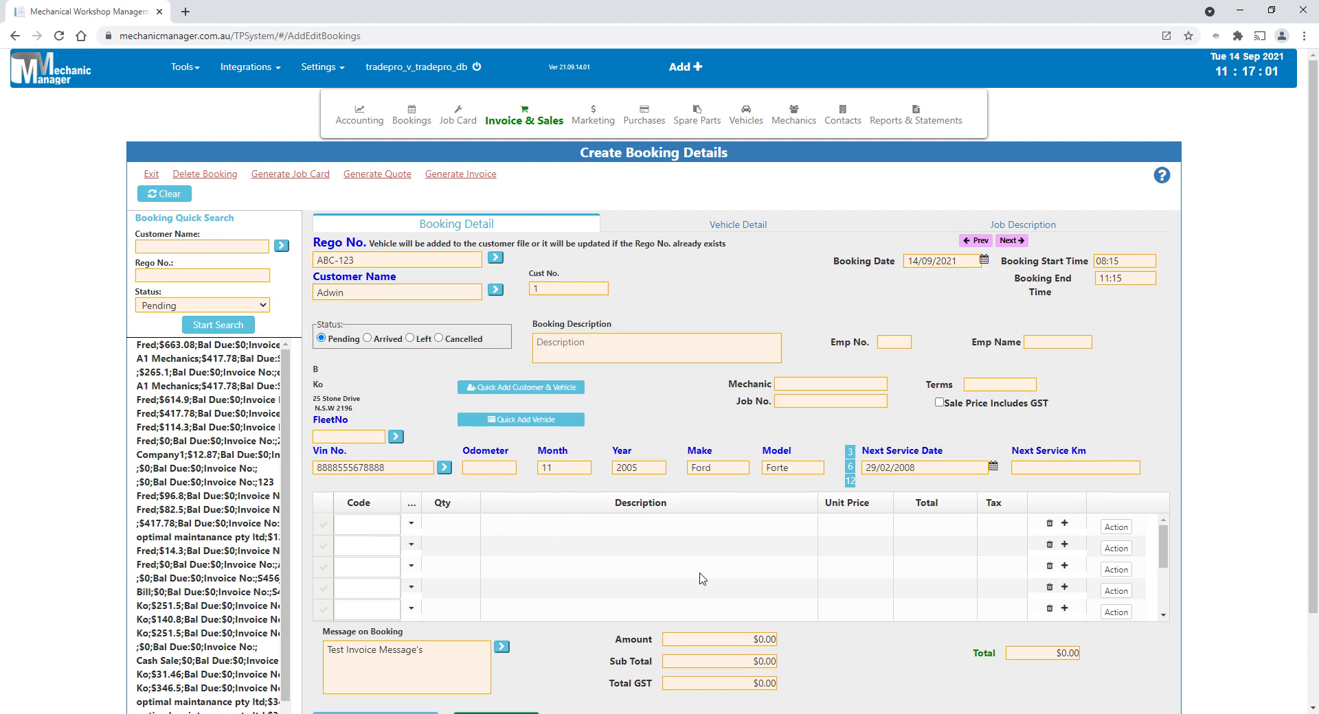
{"action": "left_click", "coordinate": [379, 529]}
{"action": "type", "text": "a"}
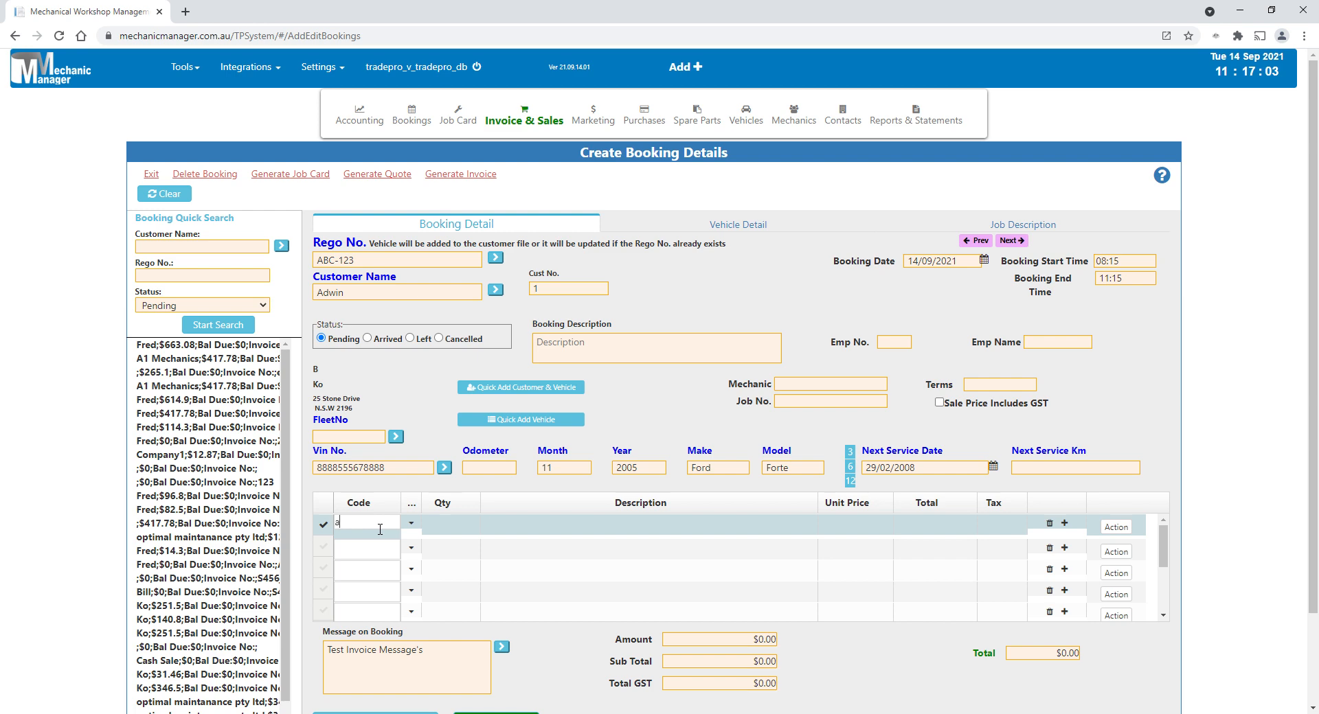
{"action": "type", "text": "3"}
{"action": "left_click", "coordinate": [556, 572]}
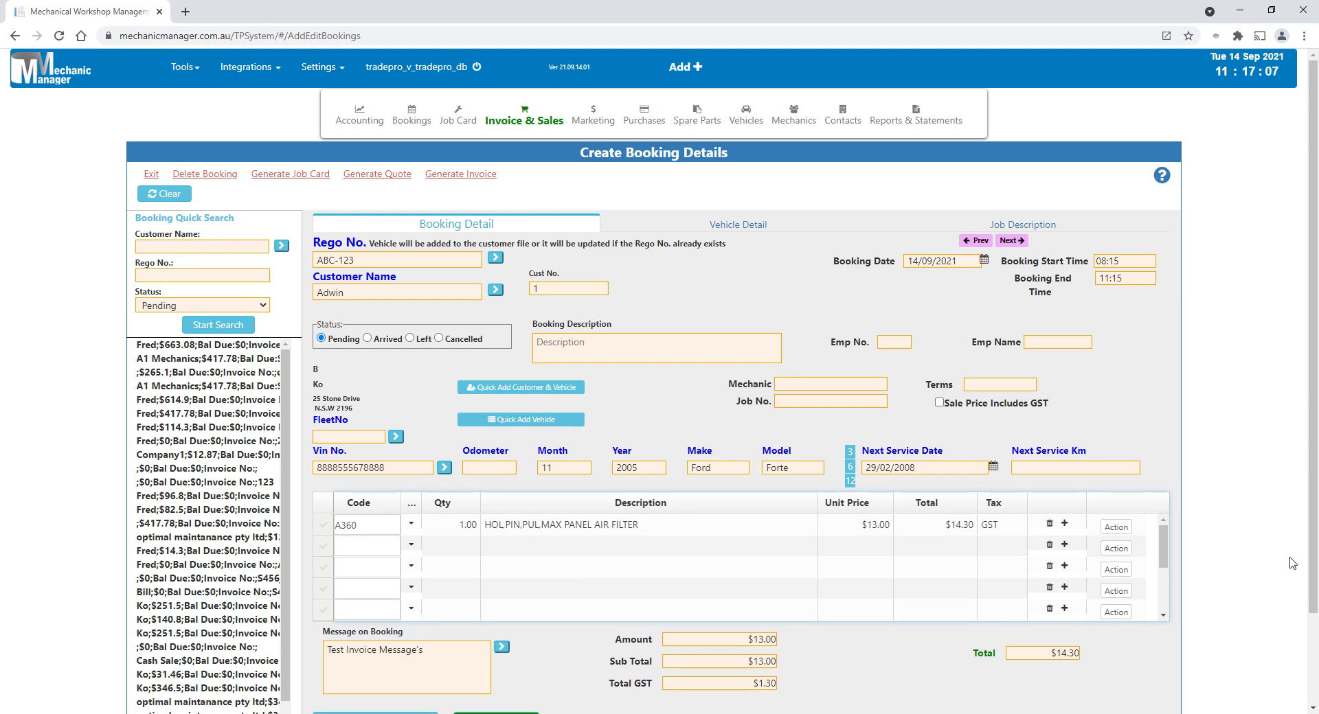
- Enter "Service 20,000" as the booking description and save the booking
{"action": "scroll", "coordinate": [1280, 553], "scroll_direction": "down", "scroll_amount": 3}
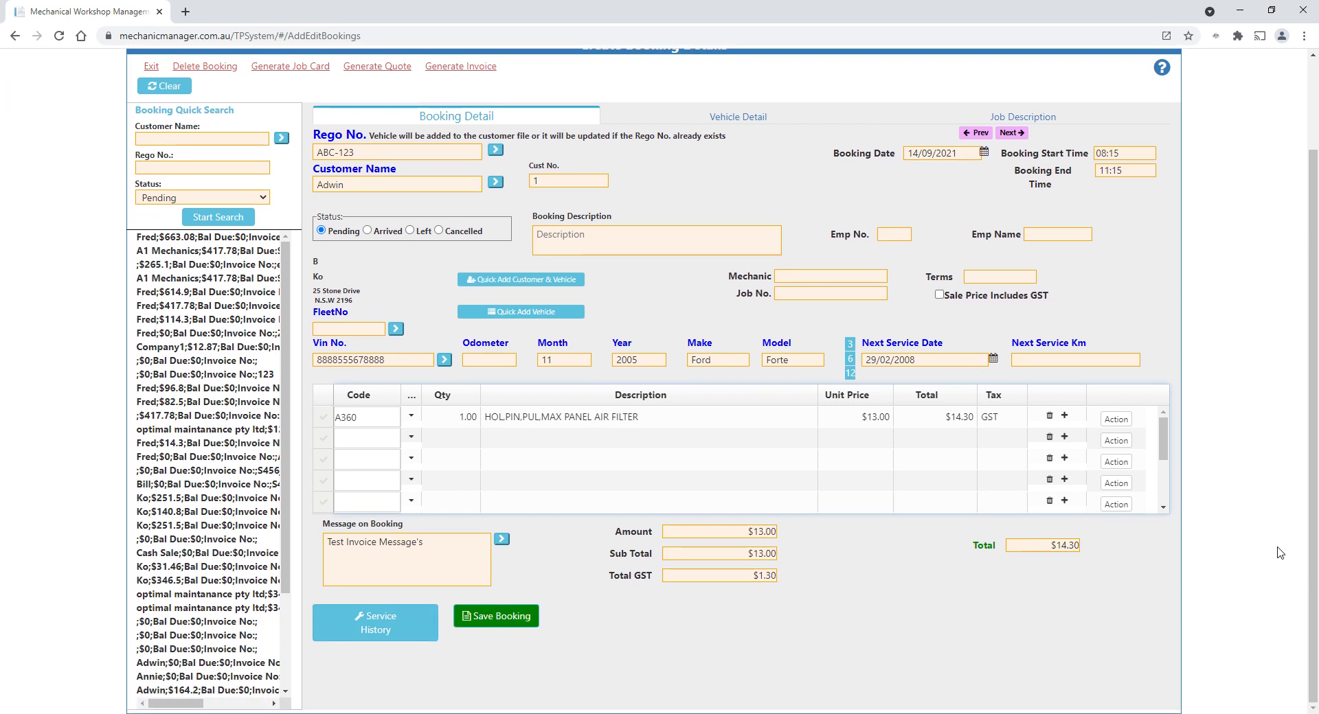
{"action": "left_click", "coordinate": [579, 244]}
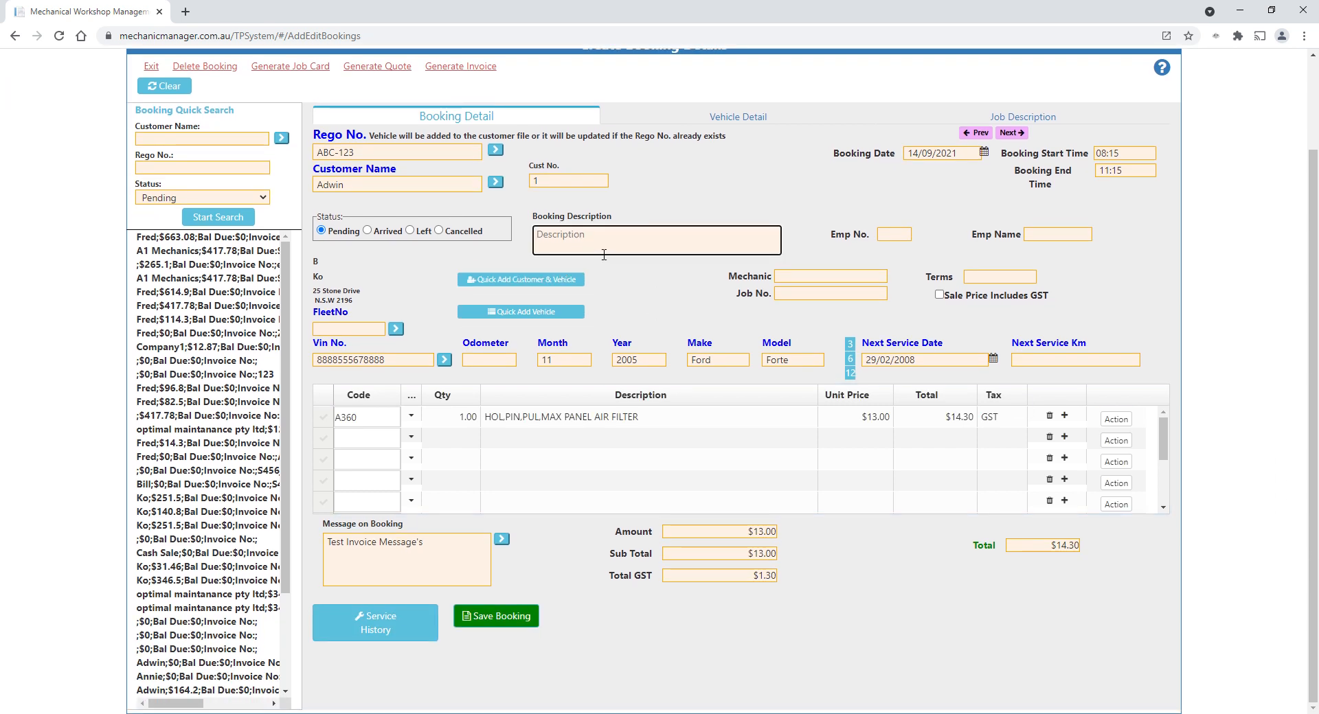
{"action": "type", "text": "Service 20,000"}
{"action": "left_click", "coordinate": [499, 616]}
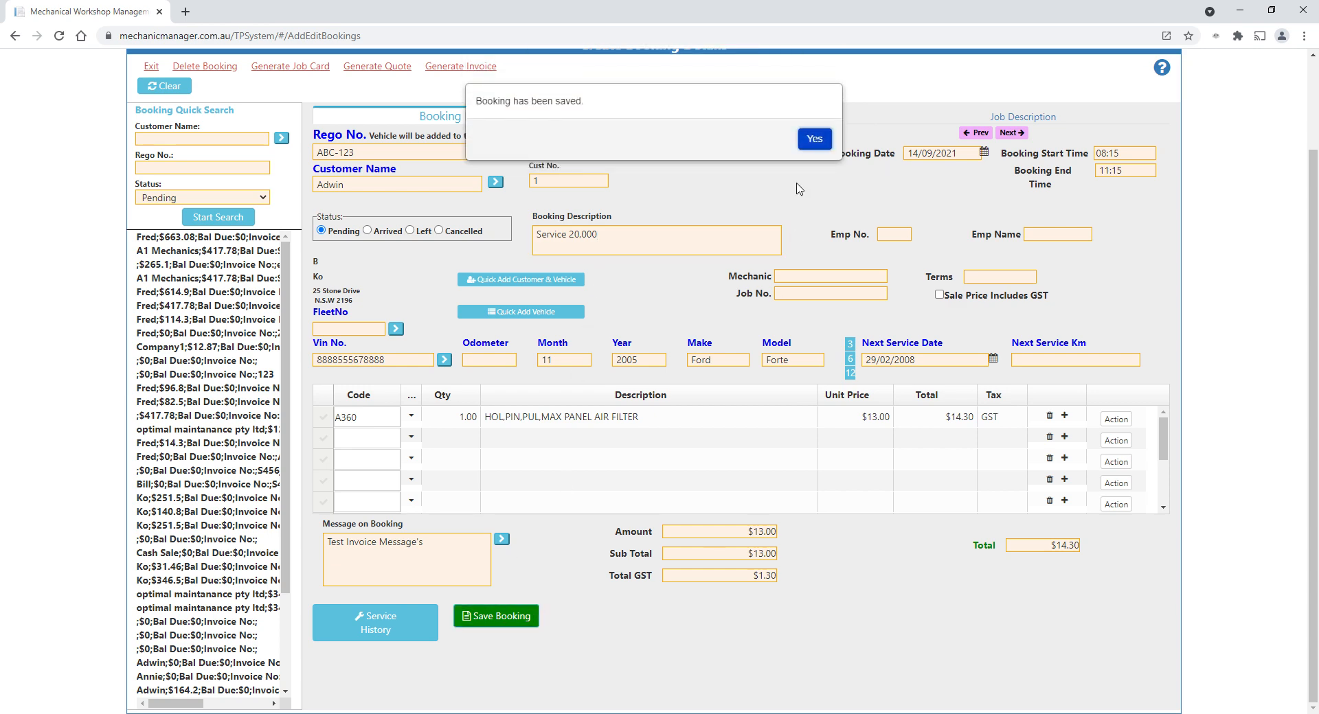
{"action": "left_click", "coordinate": [816, 141]}
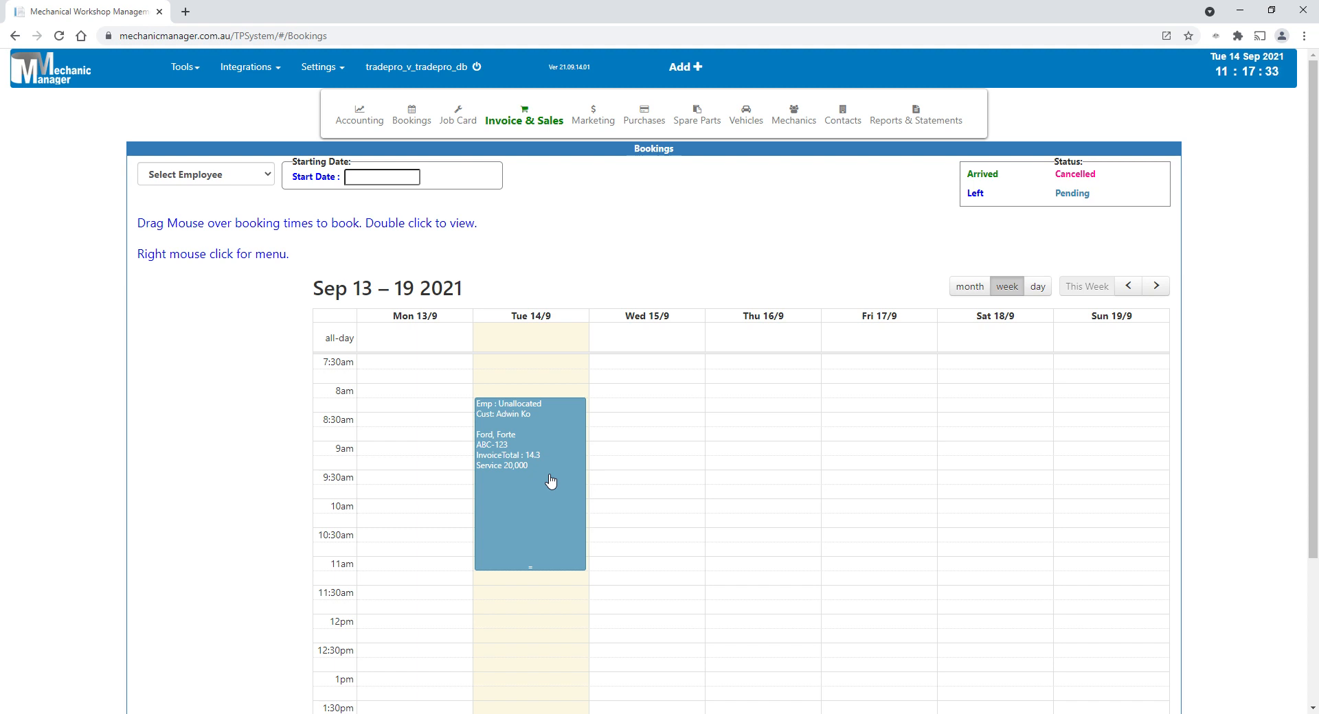
- Move the Tuesday 14/9 booking to Thursday 16/9 at the same time in the Bookings Diary
{"action": "left_click", "coordinate": [214, 177]}
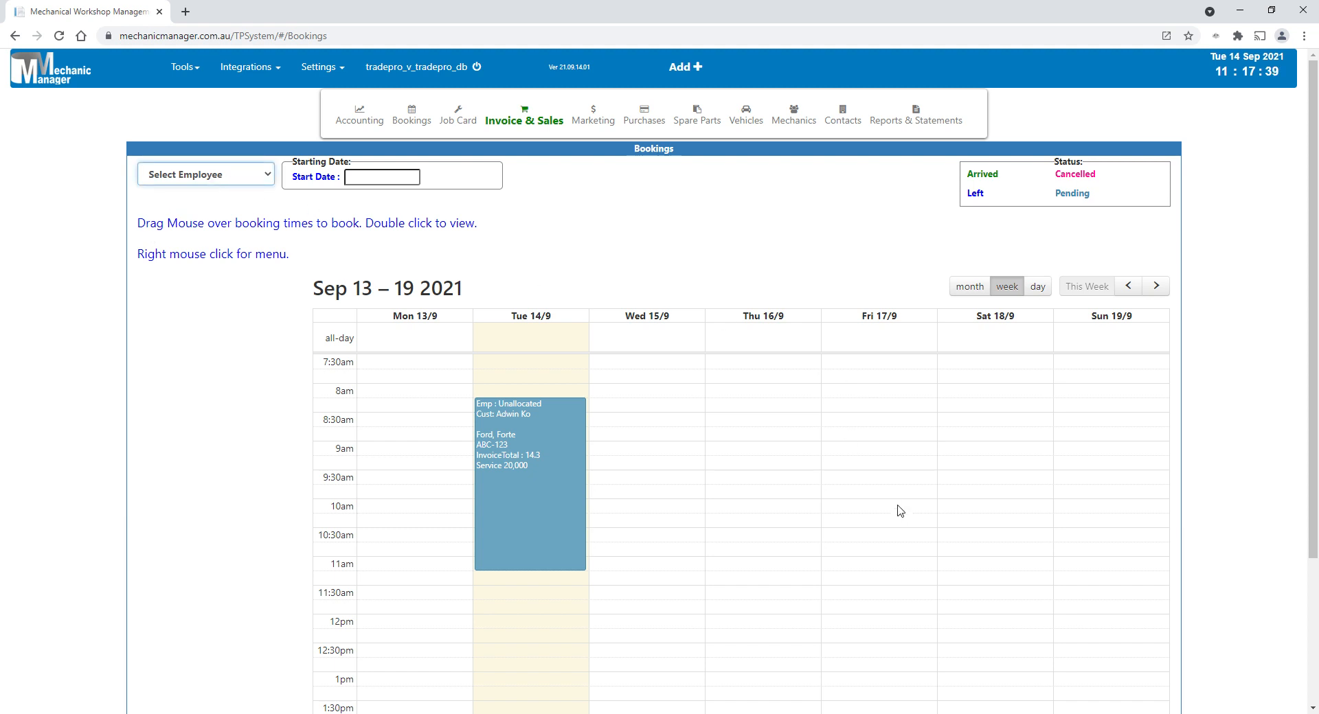
{"action": "left_click_drag", "start_coordinate": [540, 480], "coordinate": [765, 486]}
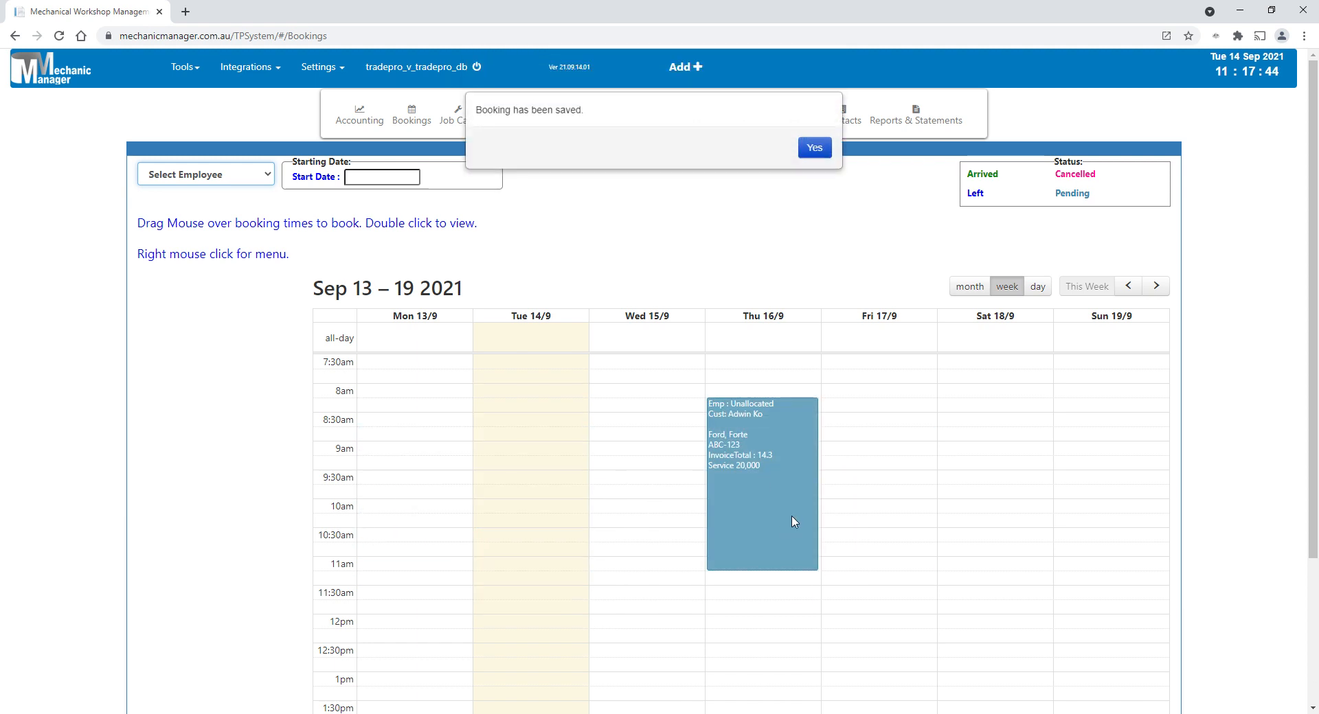
{"action": "left_click", "coordinate": [815, 139]}
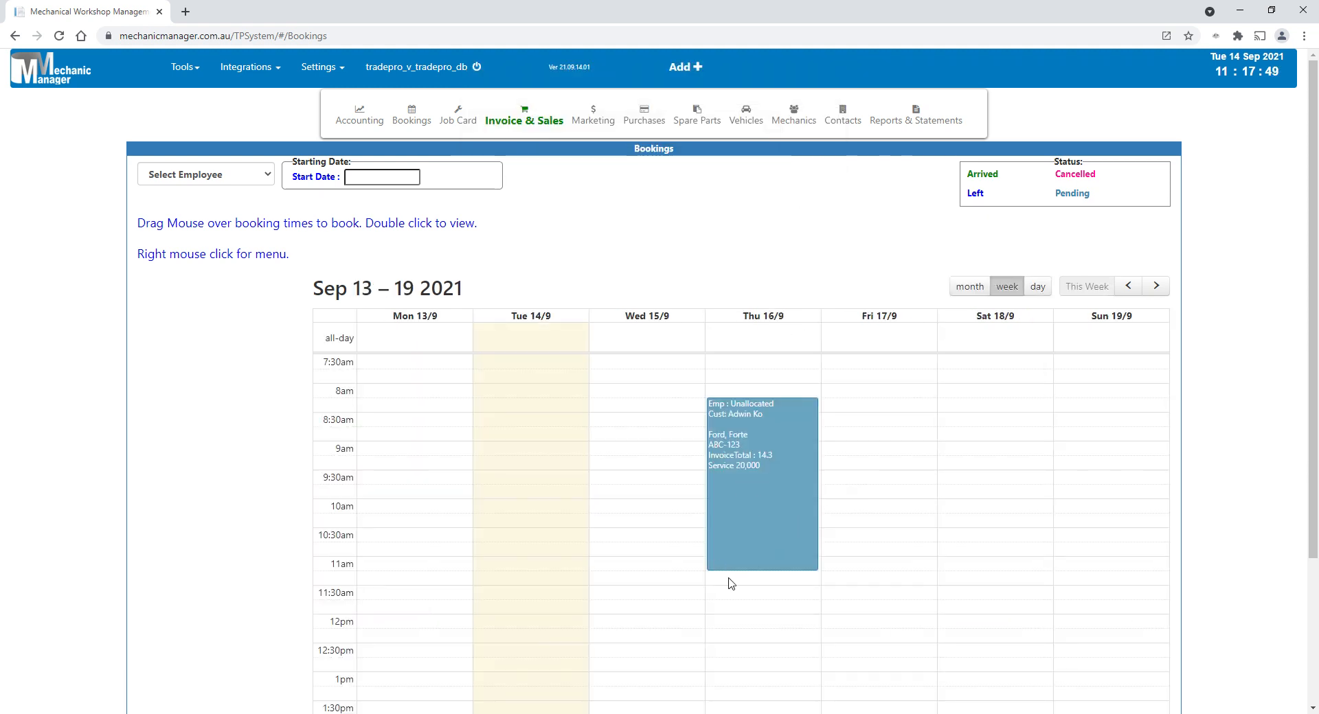
- Open the Thursday 16/9 booking and generate a job card from it, updating the existing booking
{"action": "double_click", "coordinate": [768, 475]}
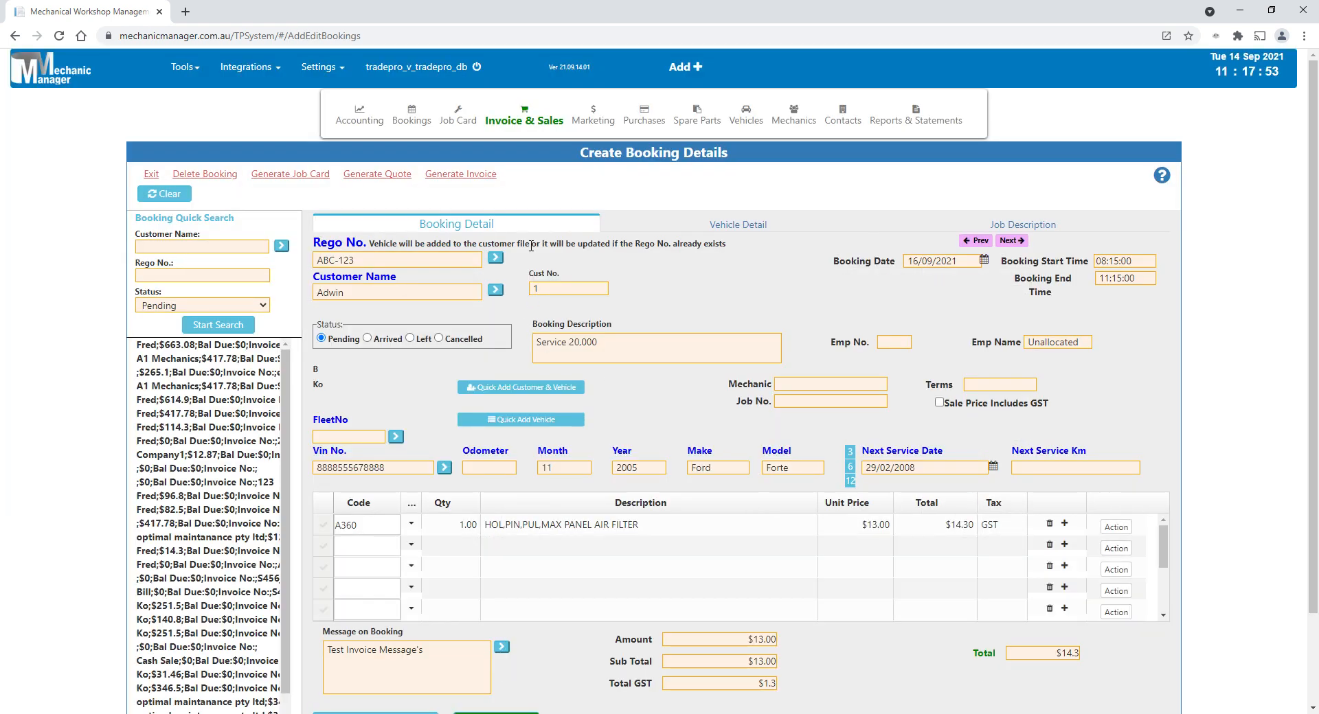
{"action": "left_click", "coordinate": [461, 180]}
{"action": "mouse_move", "coordinate": [305, 180]}
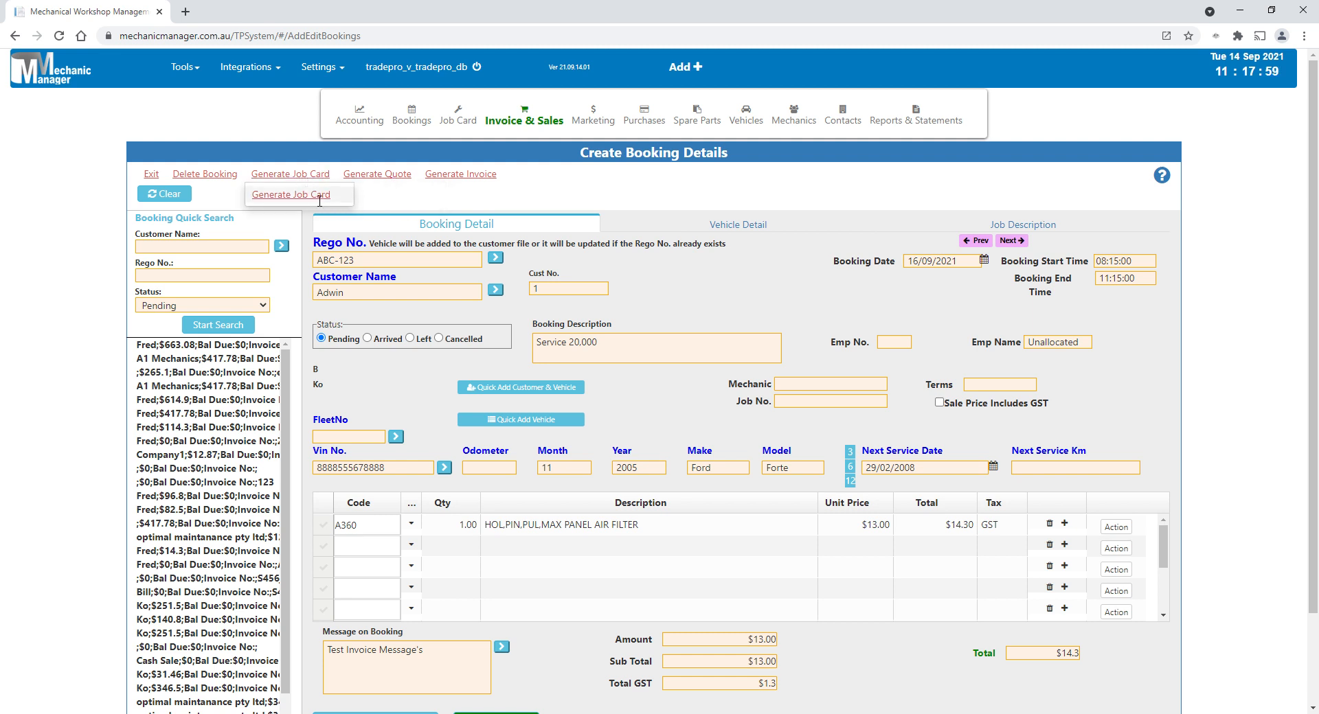
{"action": "left_click", "coordinate": [320, 196]}
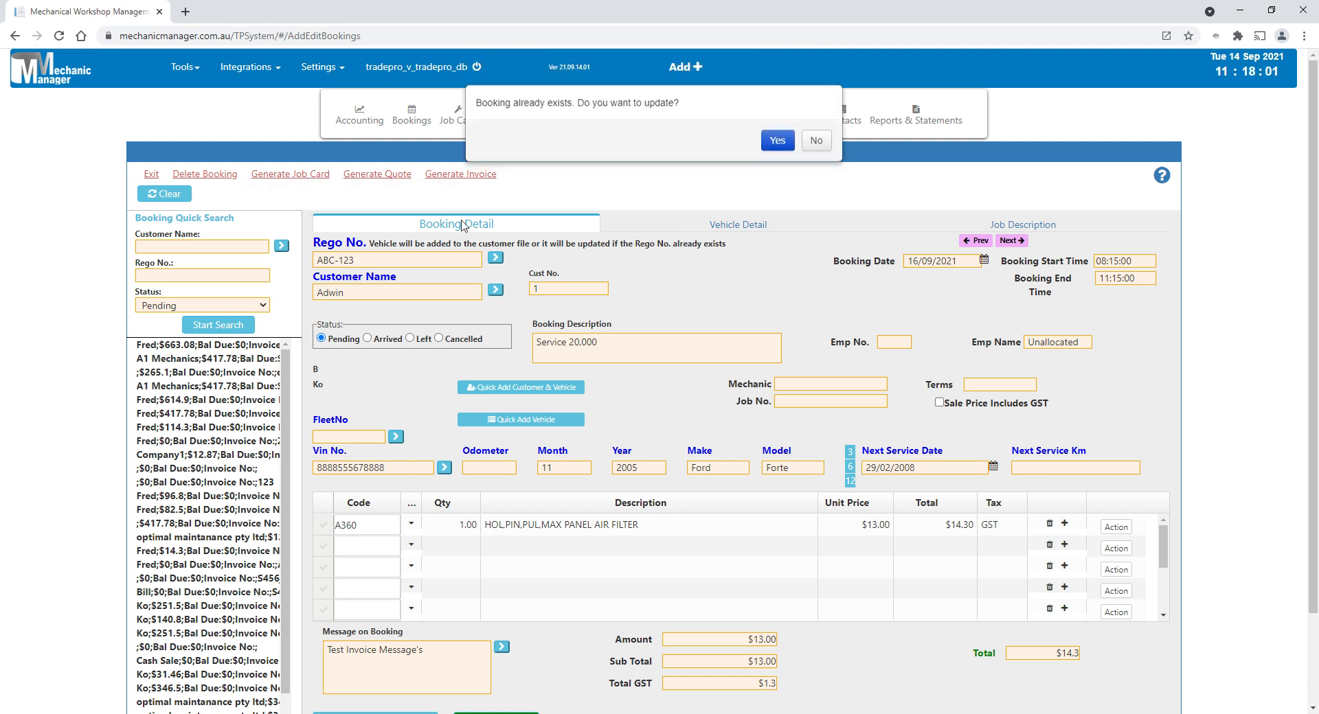
{"action": "left_click", "coordinate": [768, 147]}
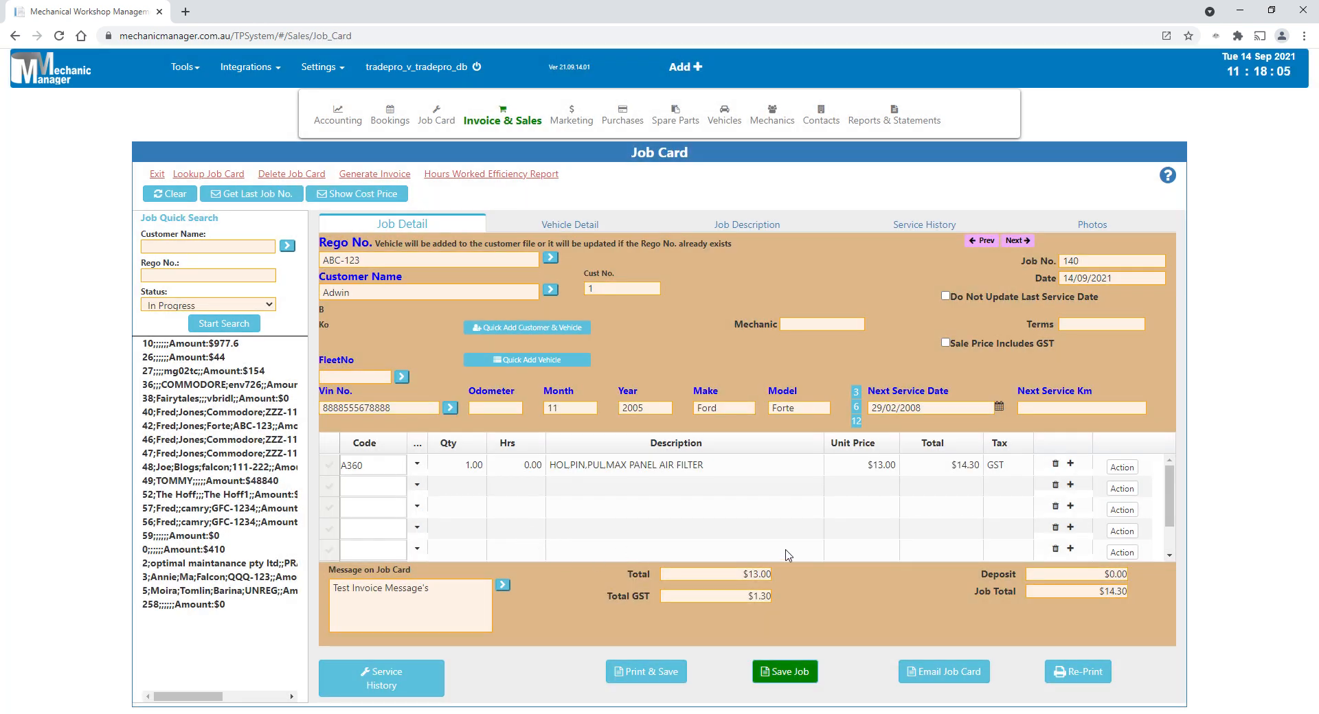
- Generate an invoice from the job card for the vehicle with rego ABC-123
{"action": "left_click", "coordinate": [375, 174]}
{"action": "mouse_move", "coordinate": [399, 184]}
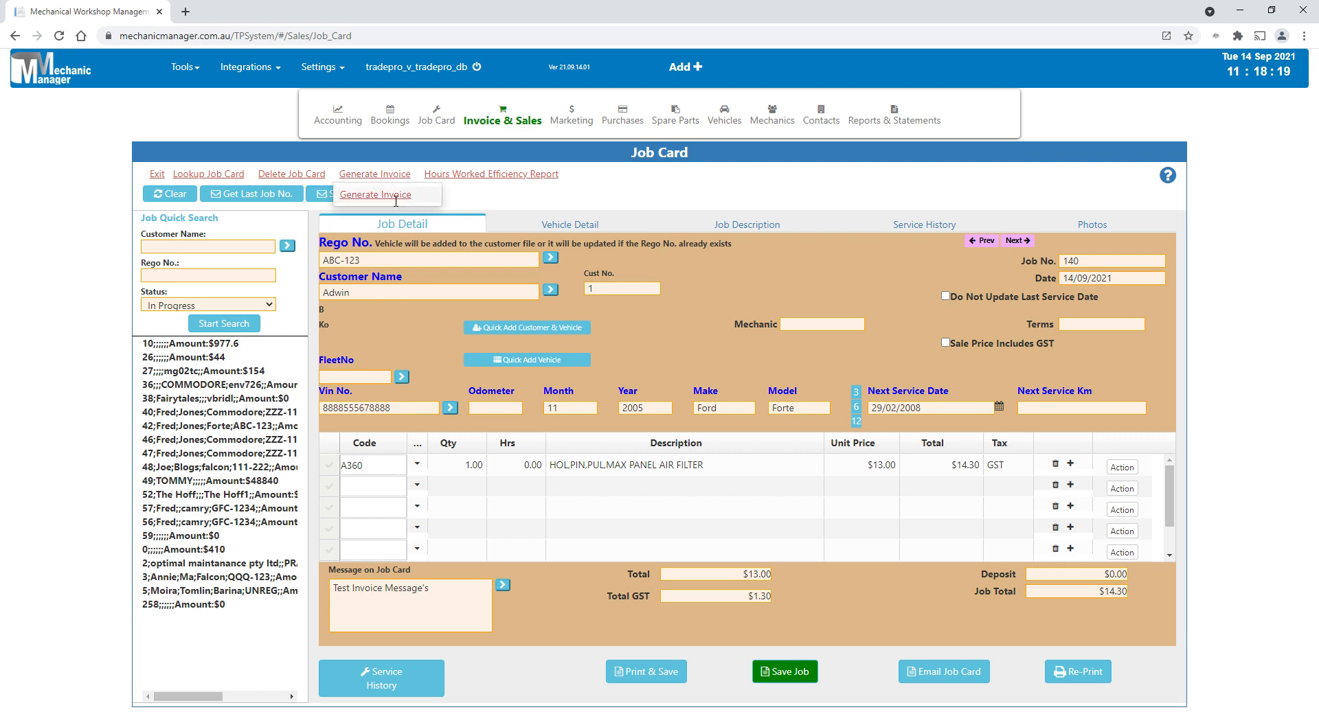
{"action": "left_click", "coordinate": [388, 195]}
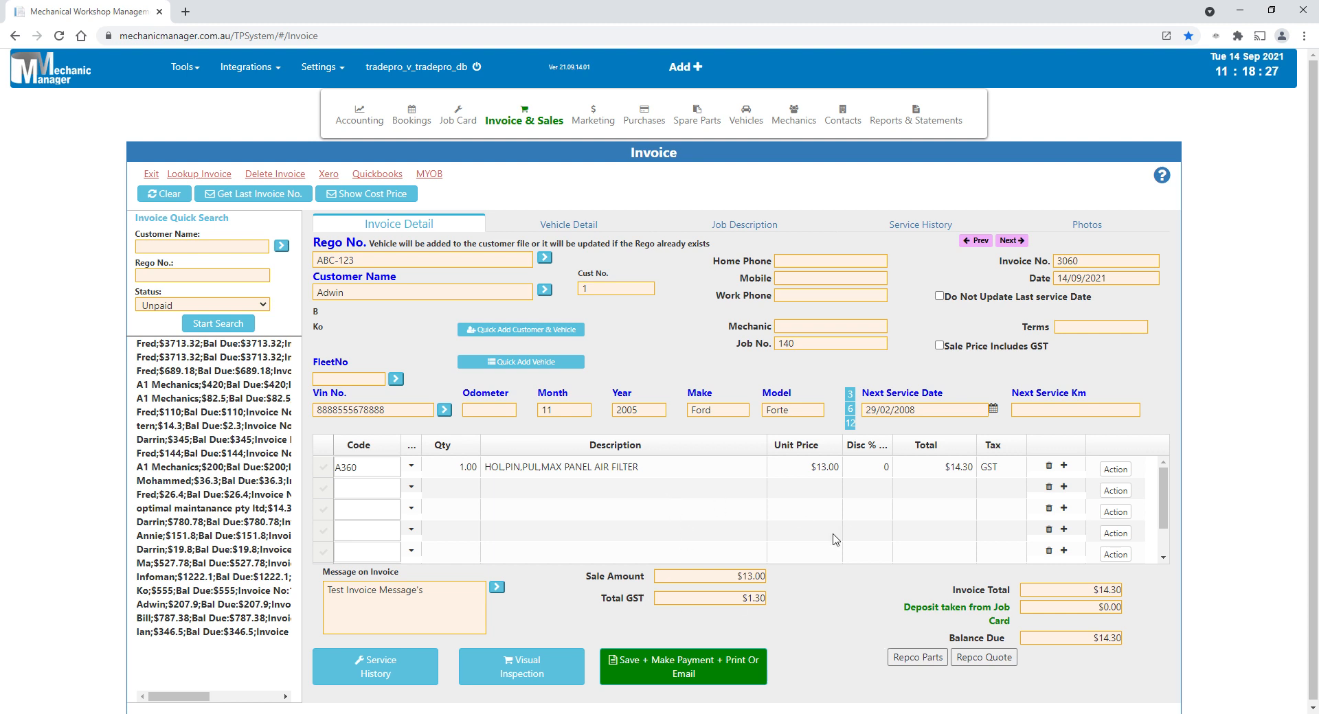
- View the Income accounts in the Chart of Accounts
{"action": "mouse_move", "coordinate": [364, 129]}
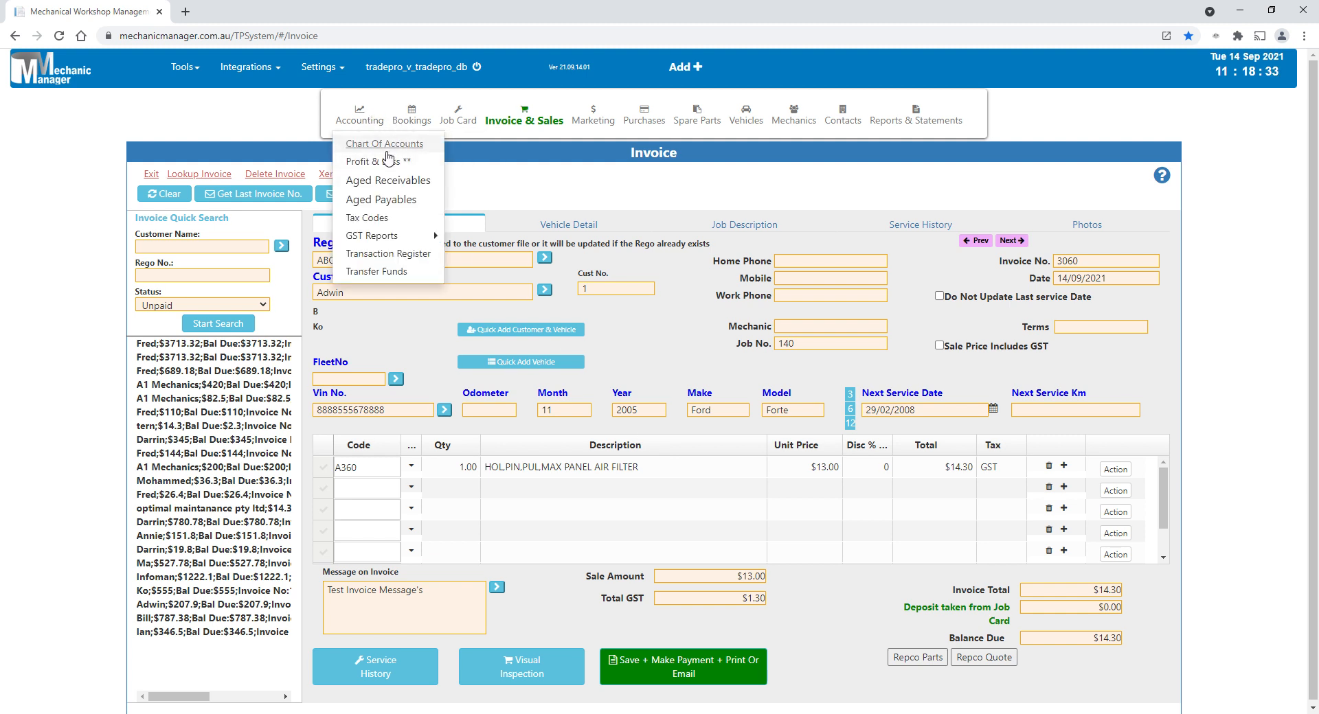
{"action": "left_click", "coordinate": [387, 151]}
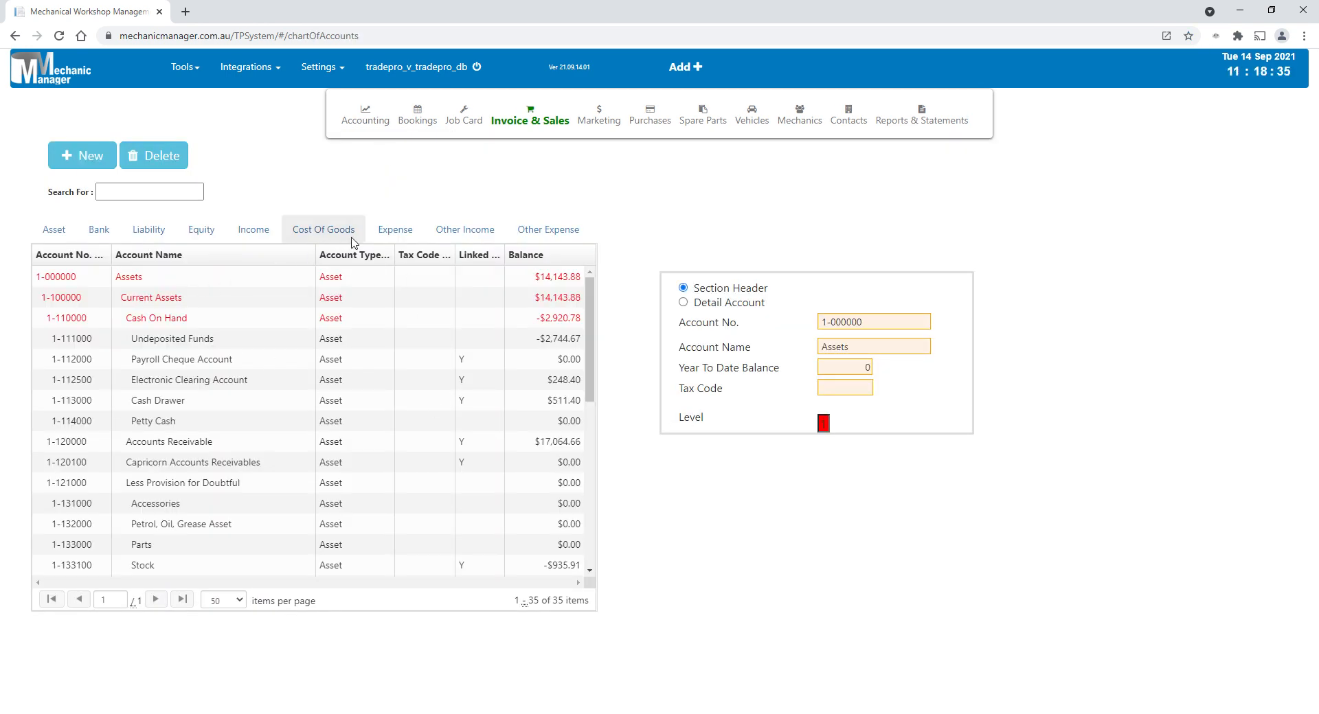
{"action": "left_click", "coordinate": [253, 232]}
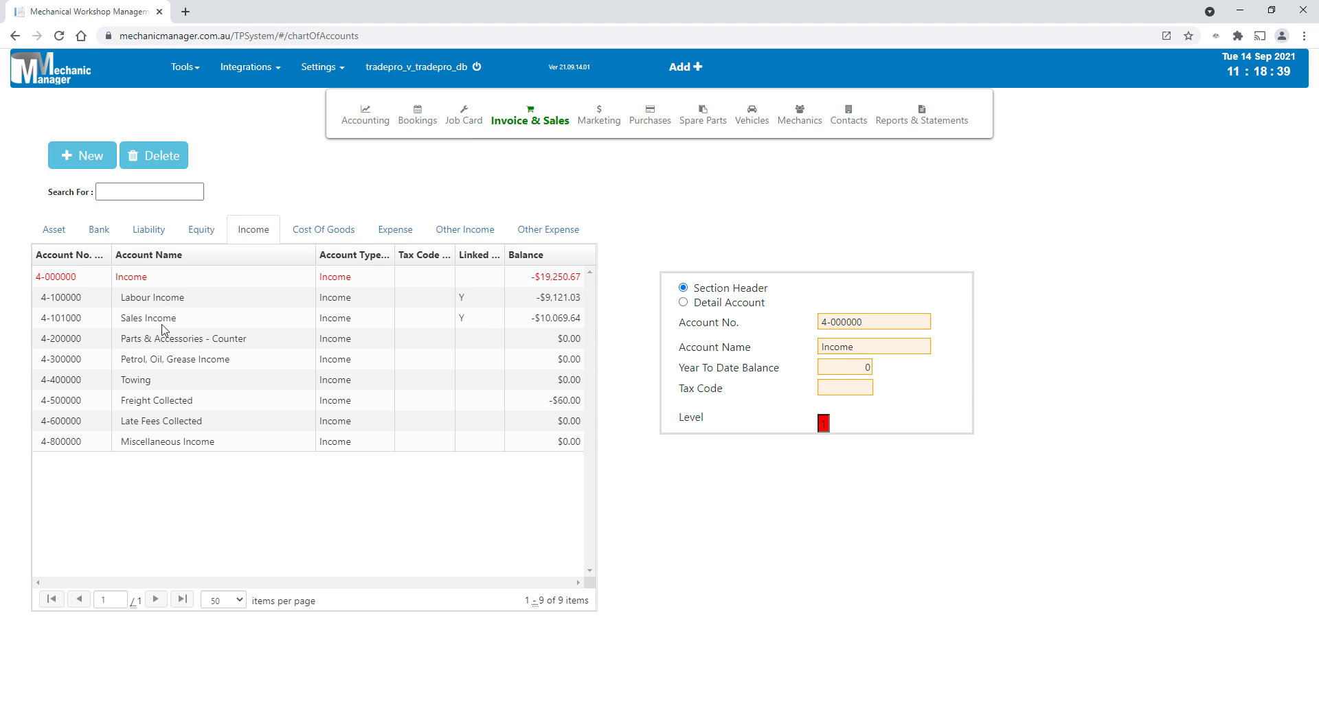
{"action": "left_click", "coordinate": [380, 137]}
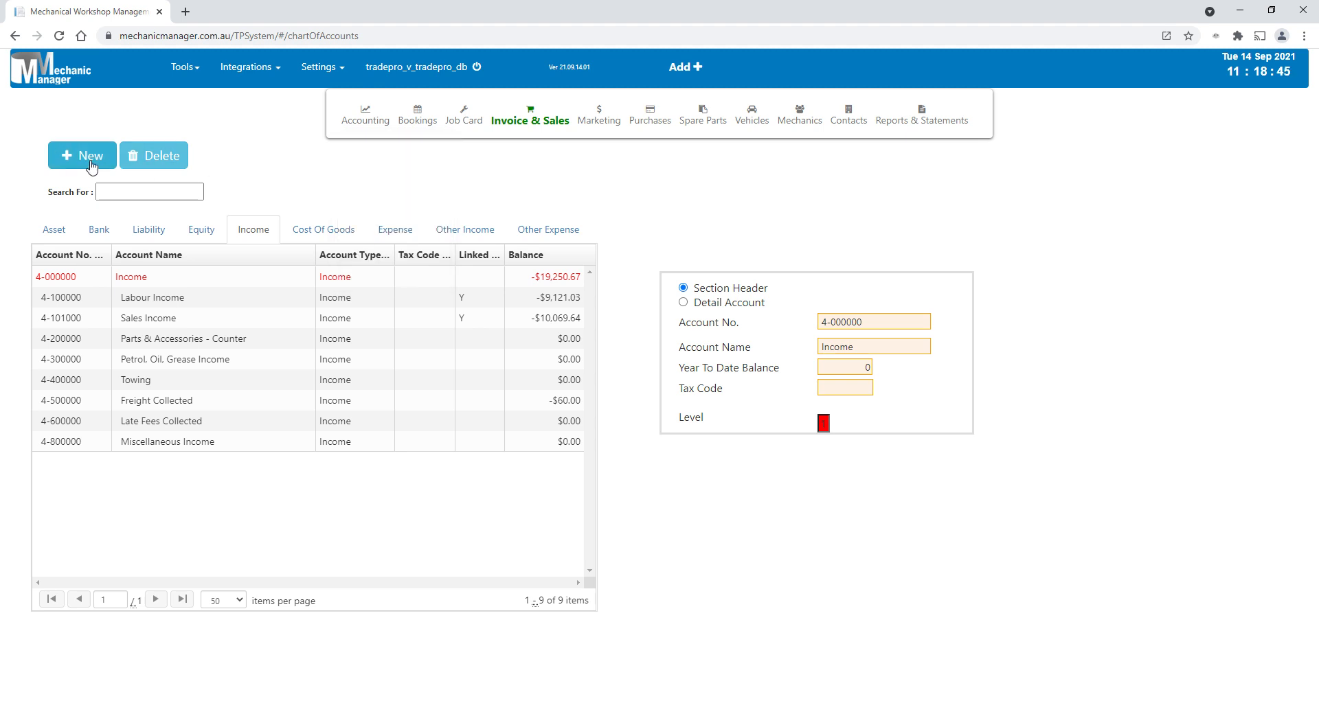
- Review the Profit & Loss report from revenue down to net profit and close it
{"action": "mouse_move", "coordinate": [374, 127]}
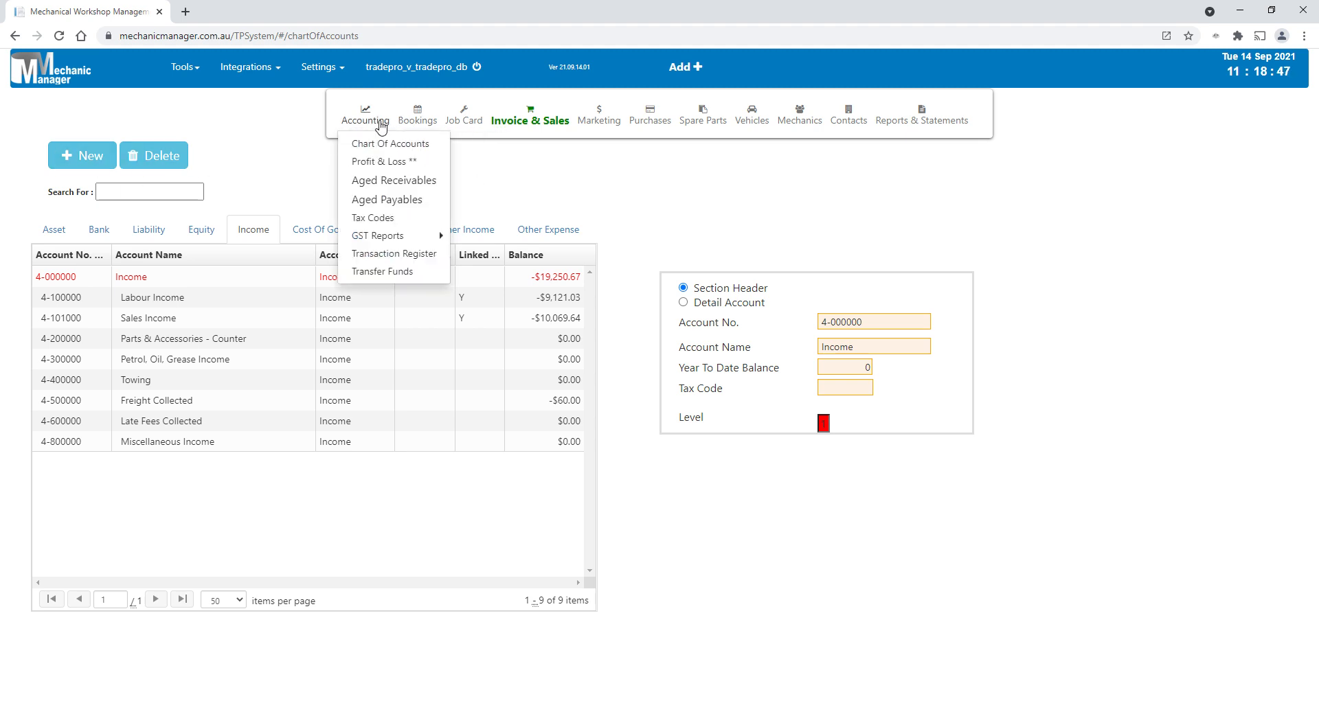
{"action": "left_click", "coordinate": [375, 162]}
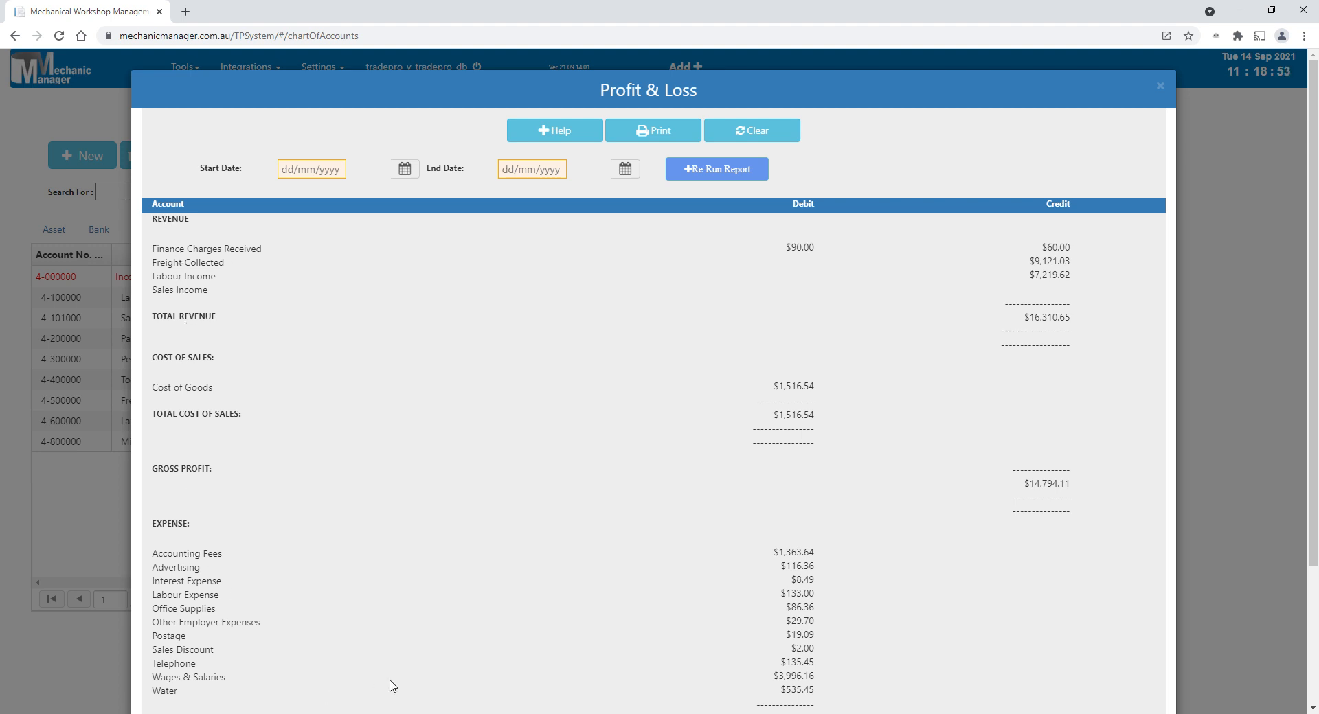
{"action": "scroll", "coordinate": [657, 644], "scroll_direction": "down", "scroll_amount": 3}
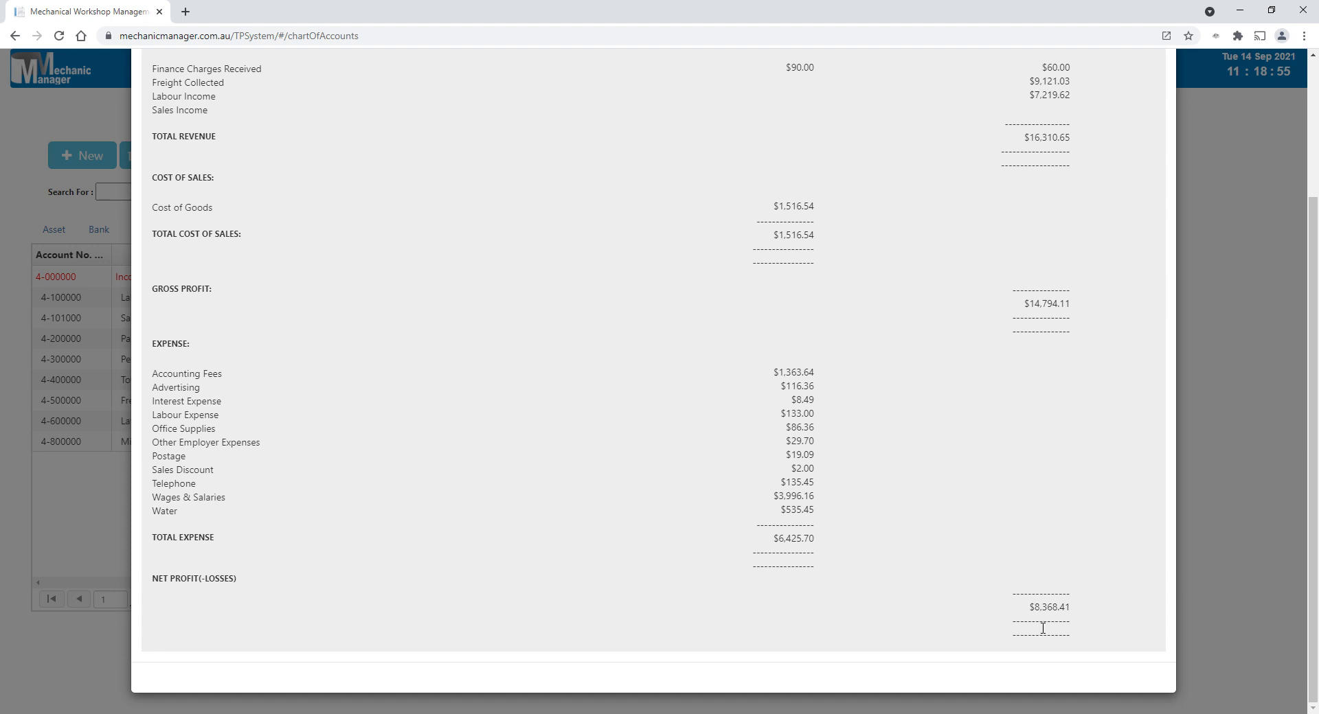
{"action": "left_click_drag", "start_coordinate": [1039, 615], "coordinate": [1137, 613]}
{"action": "left_click", "coordinate": [1138, 614]}
{"action": "scroll", "coordinate": [944, 393], "scroll_direction": "up", "scroll_amount": 3}
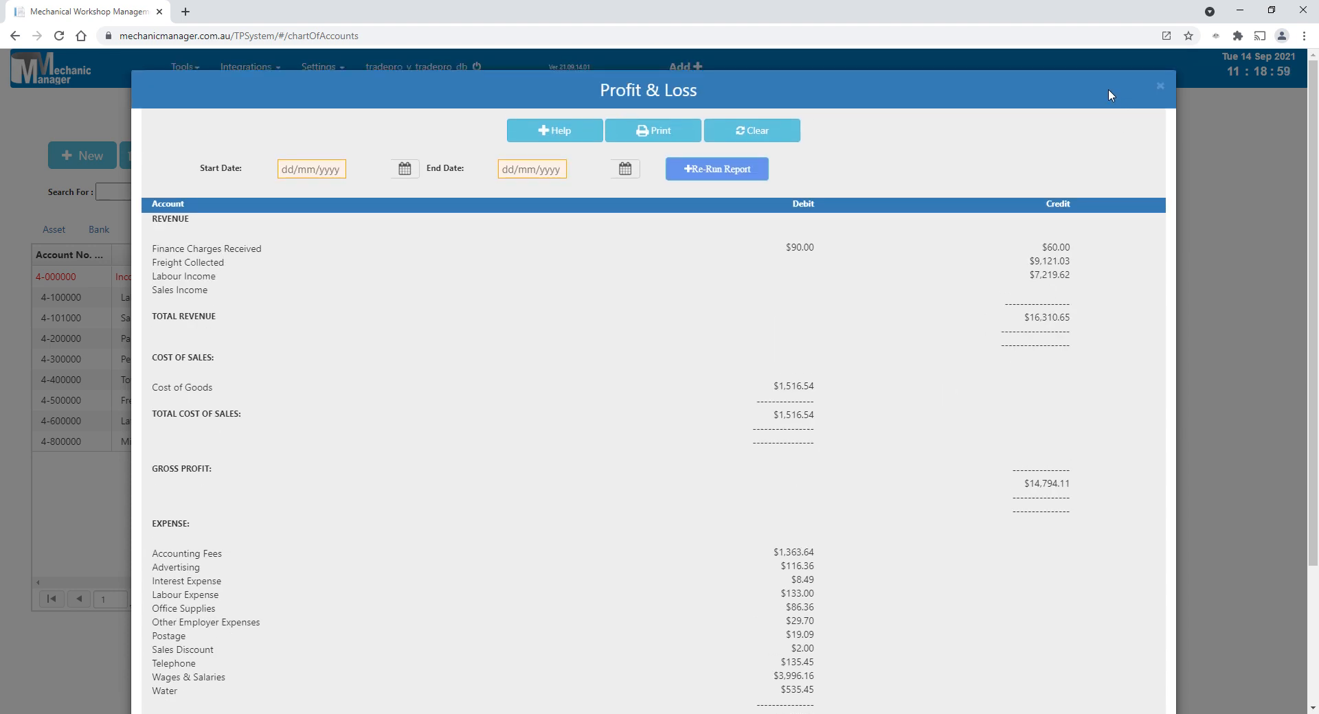
{"action": "left_click_drag", "start_coordinate": [1108, 88], "coordinate": [919, 170]}
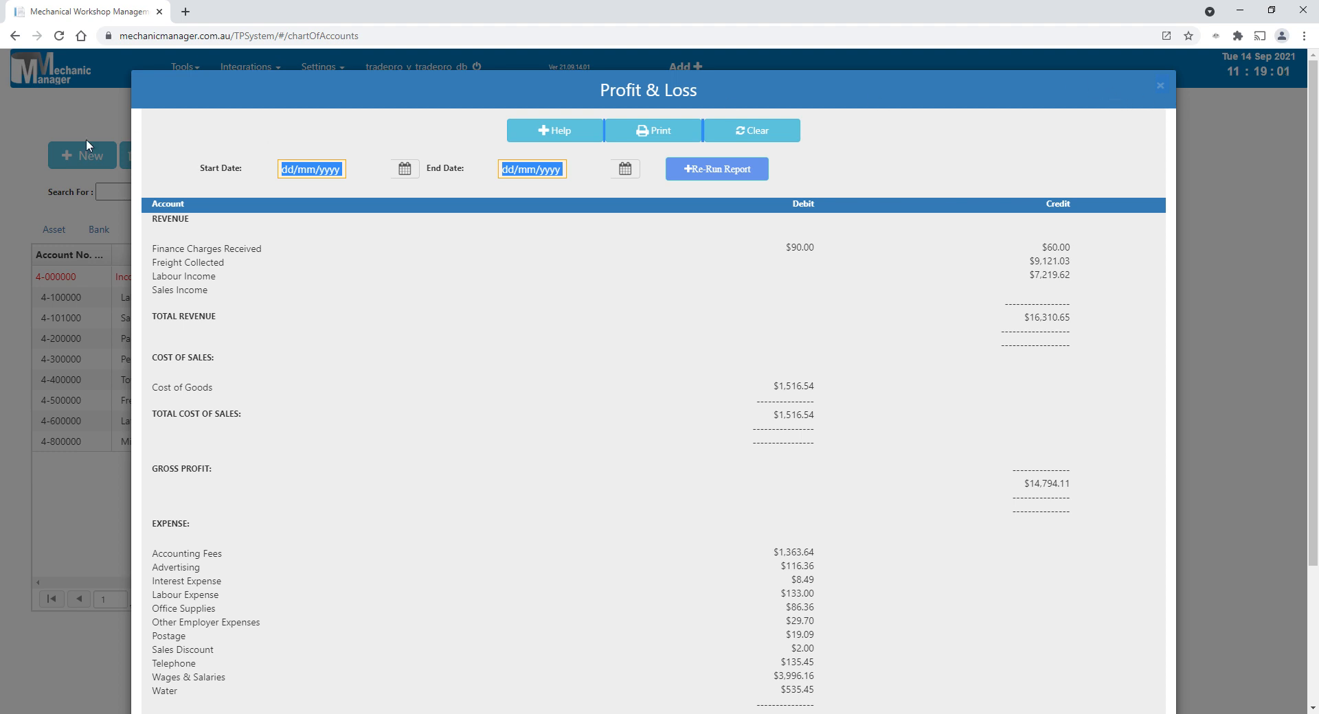
{"action": "left_click", "coordinate": [63, 124]}
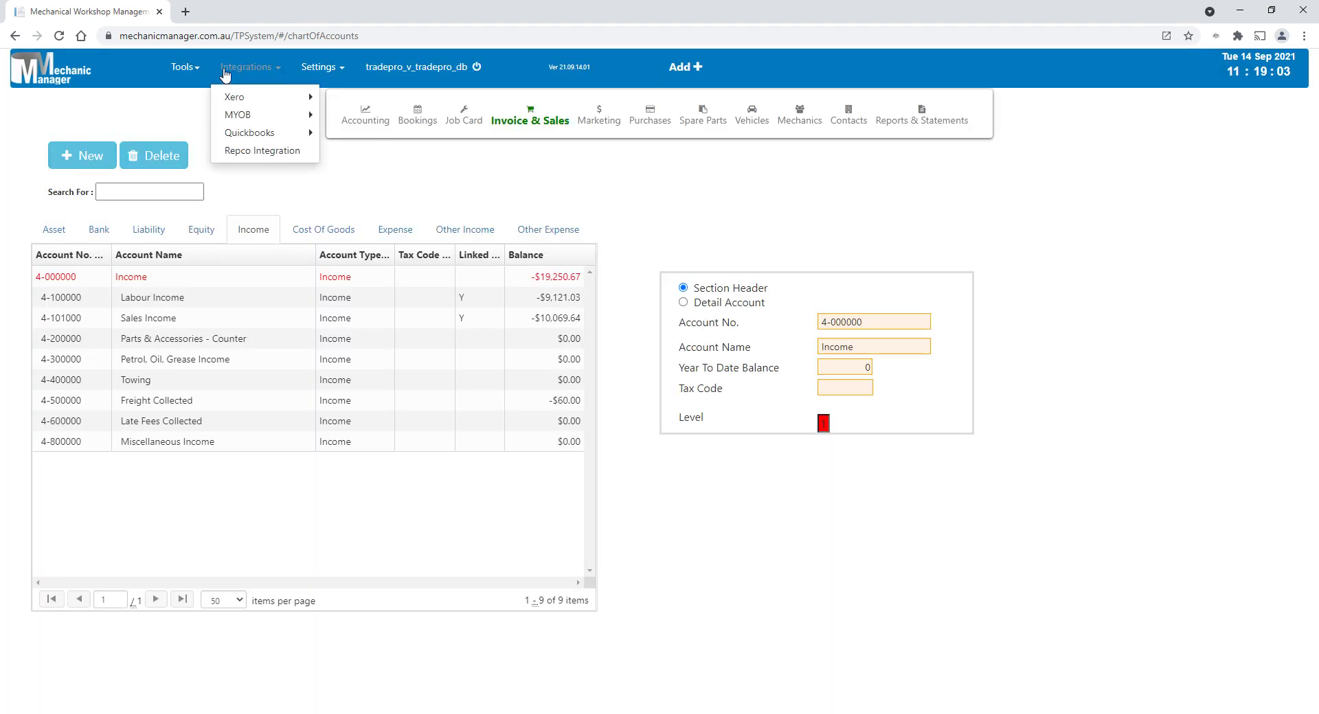
{"action": "mouse_move", "coordinate": [356, 123]}
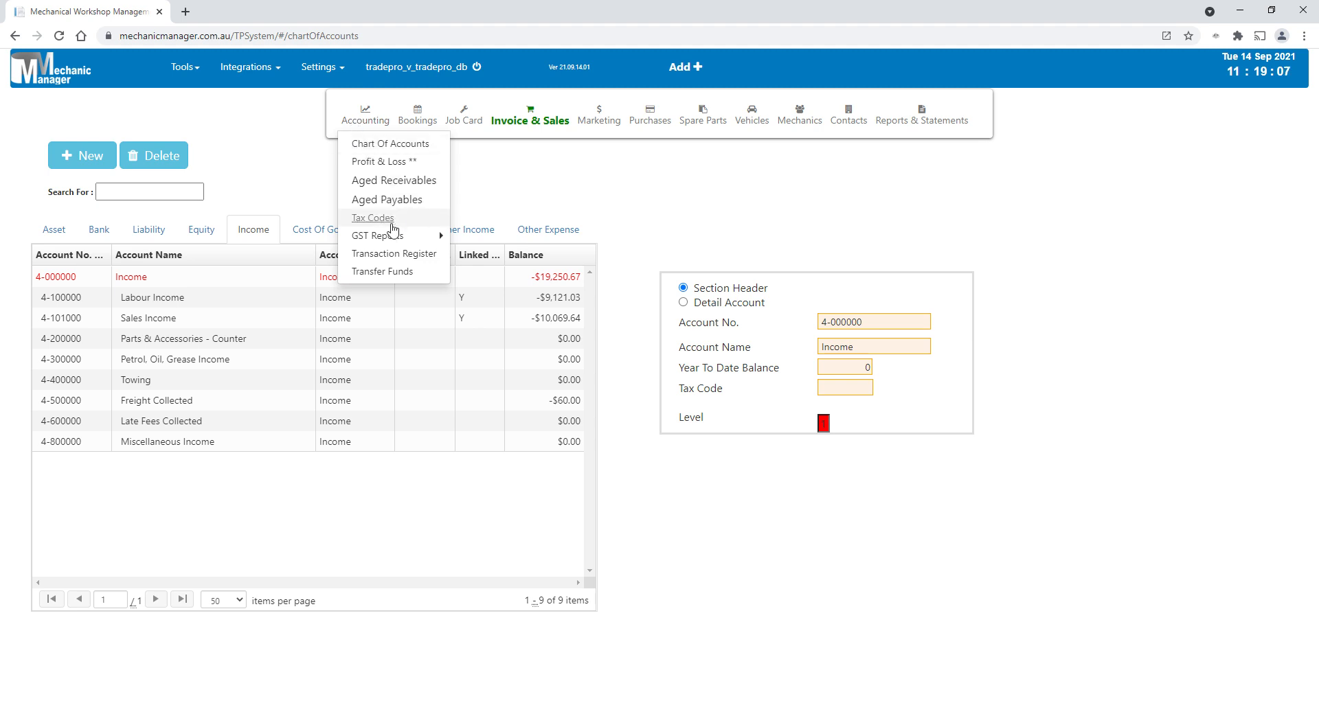
{"action": "mouse_move", "coordinate": [392, 244]}
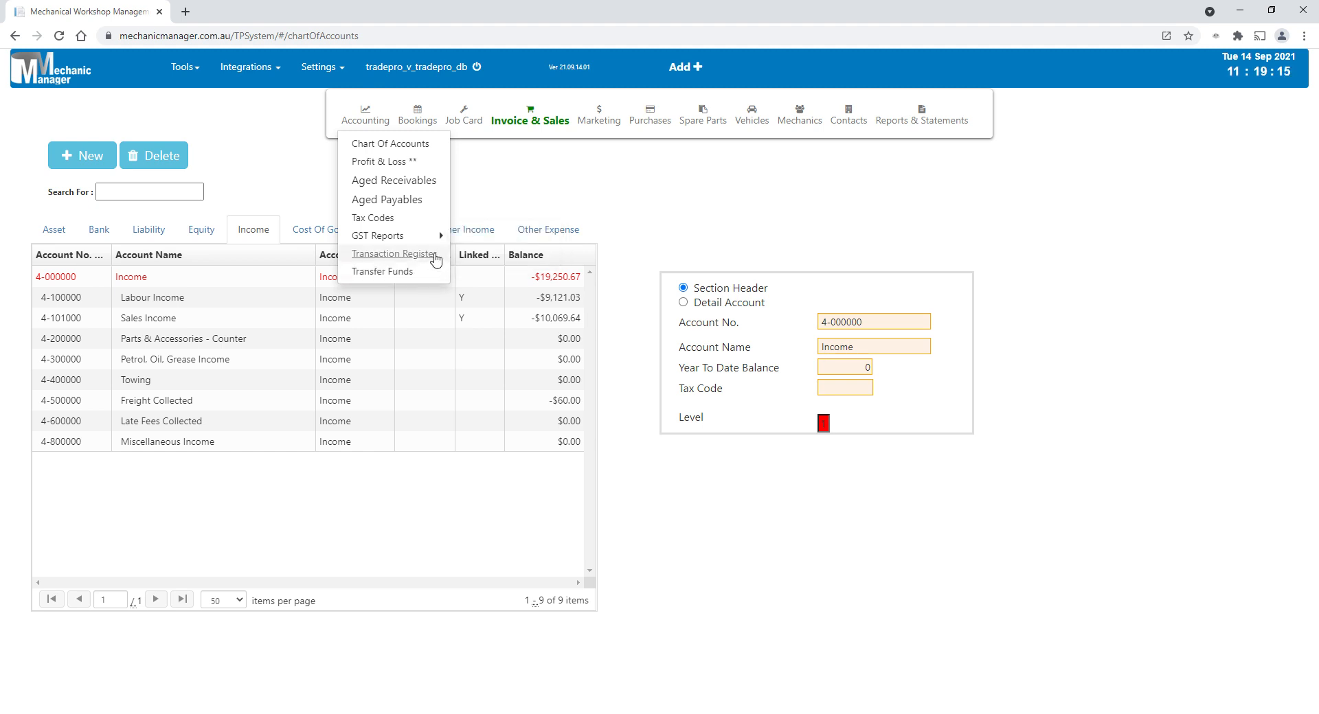
- Print the Customer Statement by Rego No. sales report with blank filters and invoice status All, and close the report dialog
{"action": "mouse_move", "coordinate": [922, 121]}
{"action": "mouse_move", "coordinate": [928, 151]}
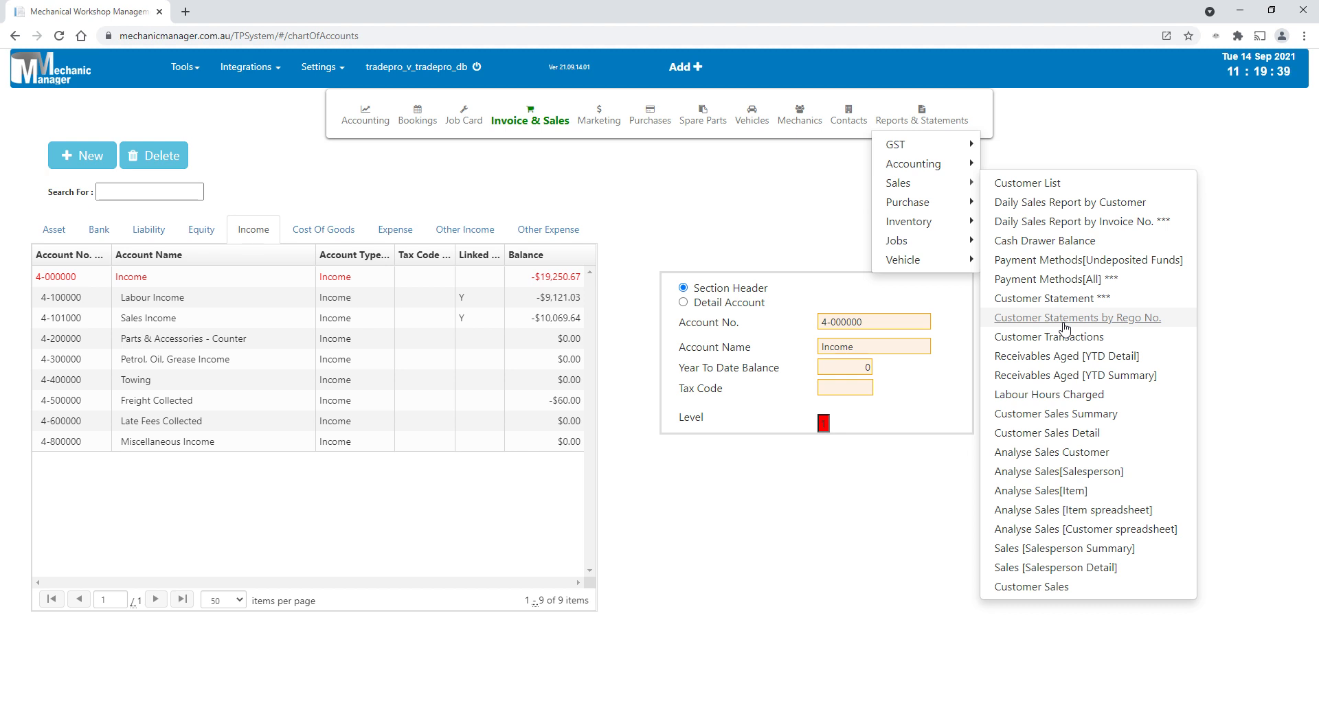
{"action": "left_click", "coordinate": [1065, 328]}
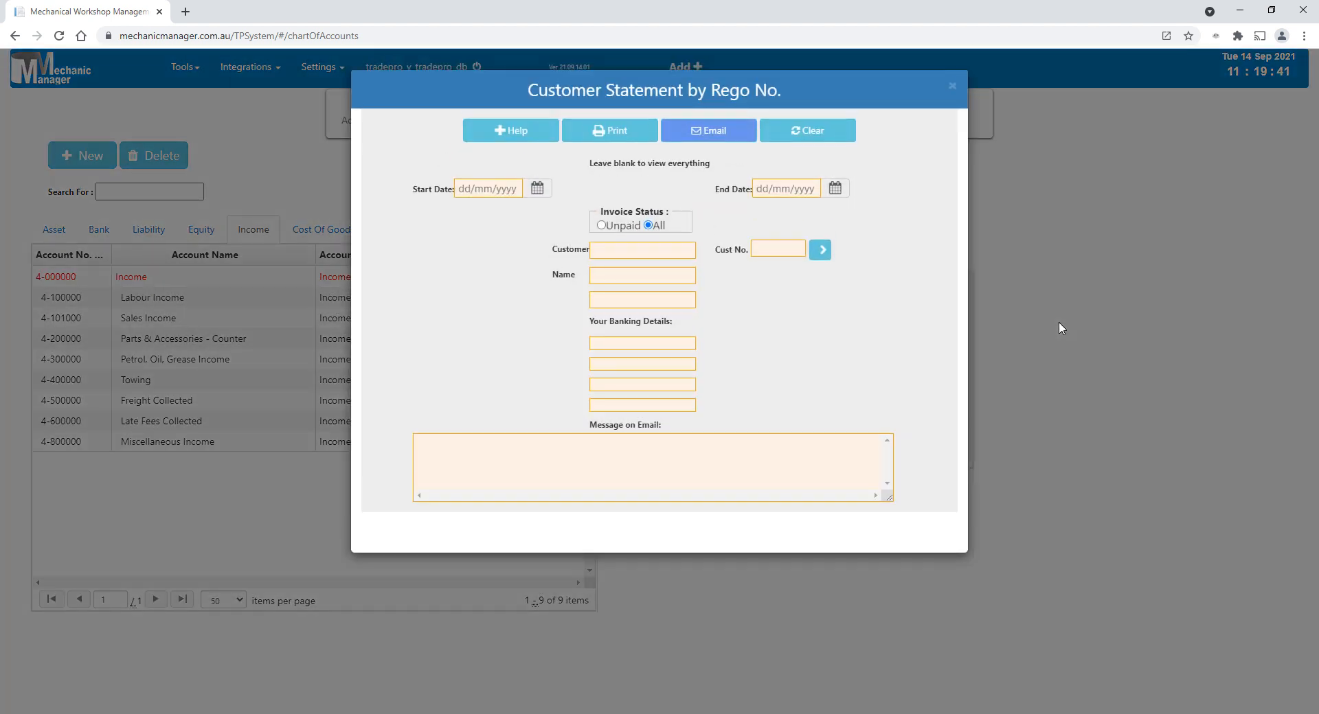
{"action": "left_click", "coordinate": [621, 134]}
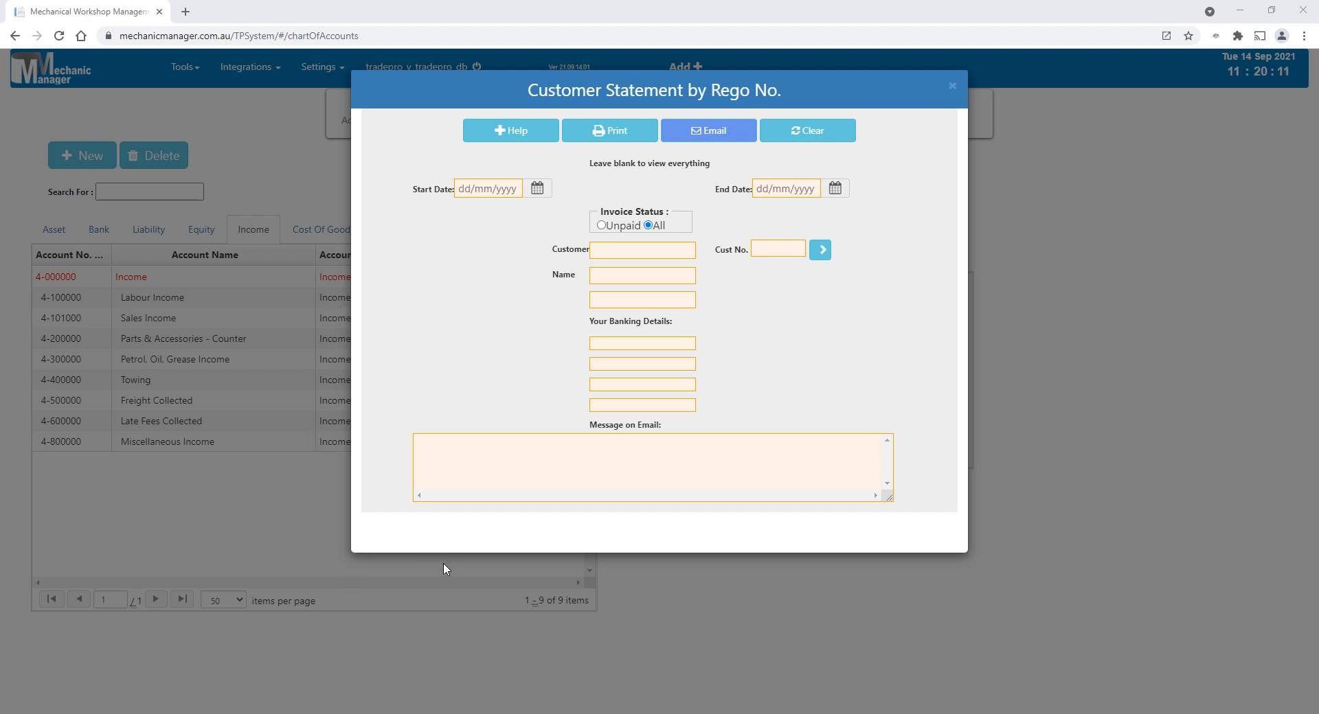
{"action": "left_click", "coordinate": [812, 31]}
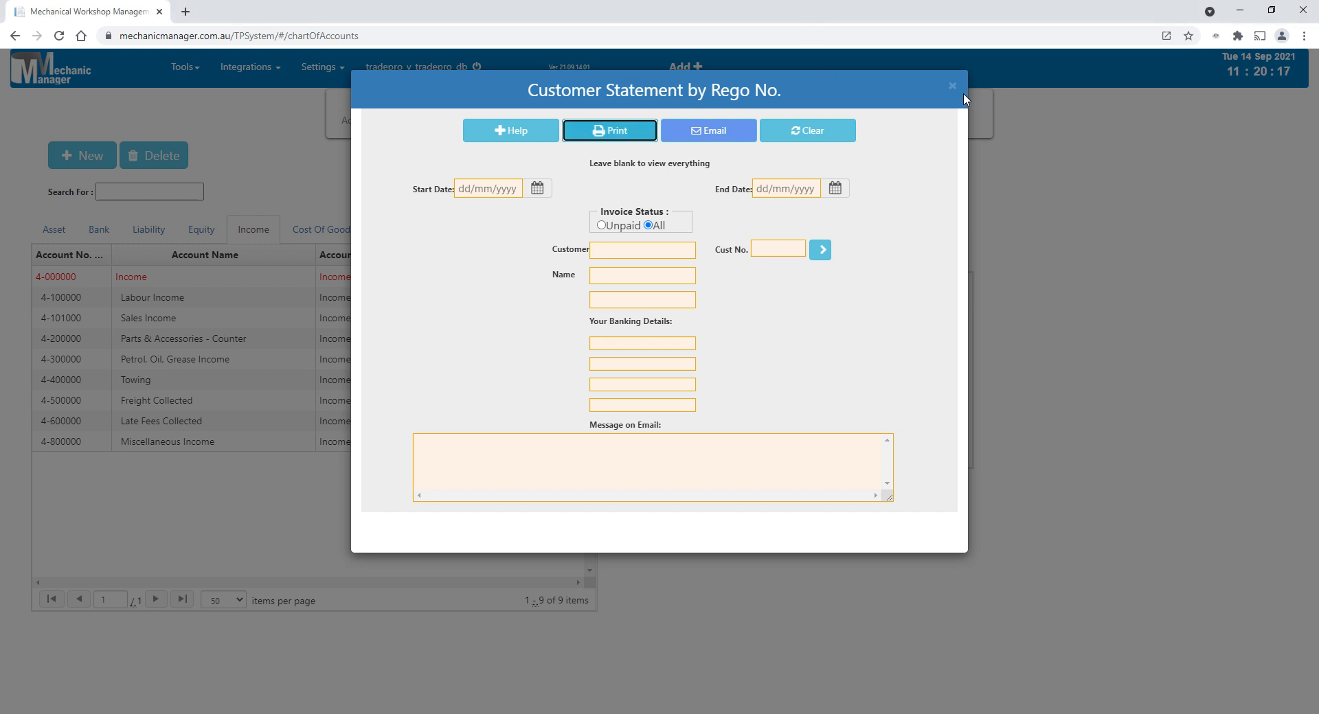
{"action": "left_click", "coordinate": [952, 86]}
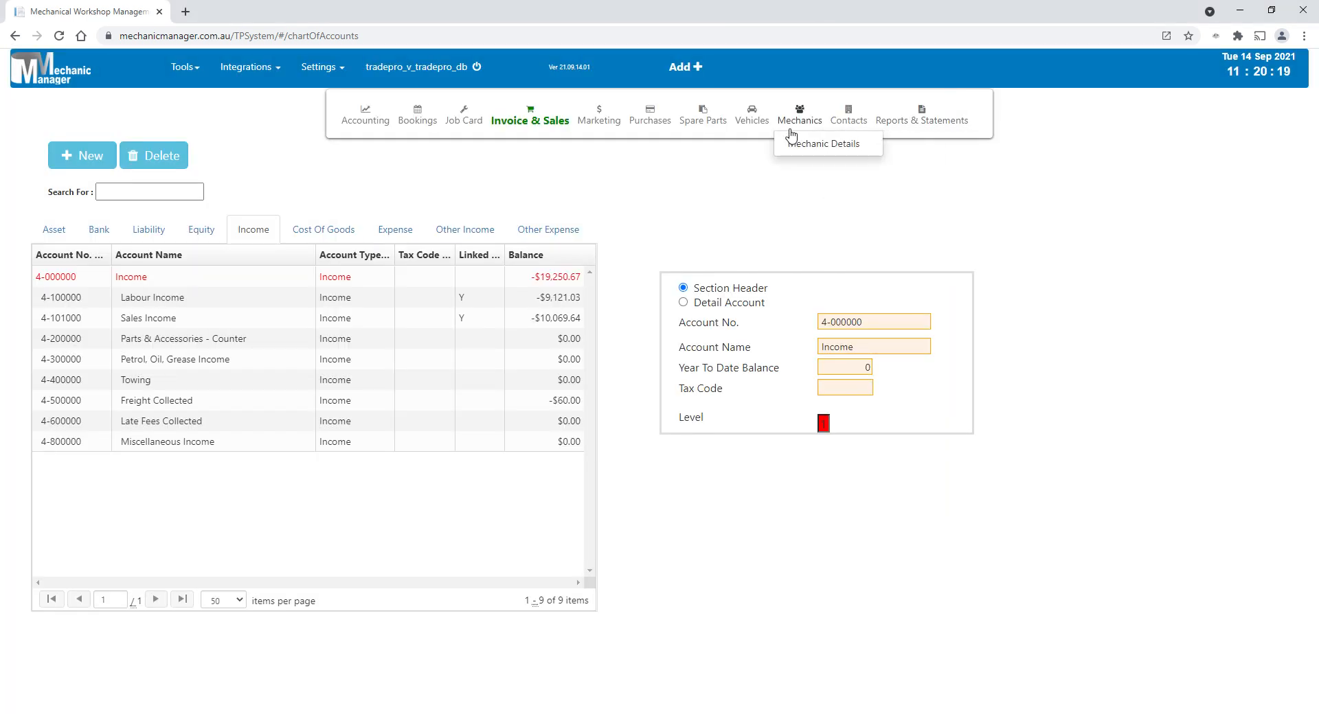
- Open the record of the customer in the second row of the Customers list
{"action": "mouse_move", "coordinate": [754, 128]}
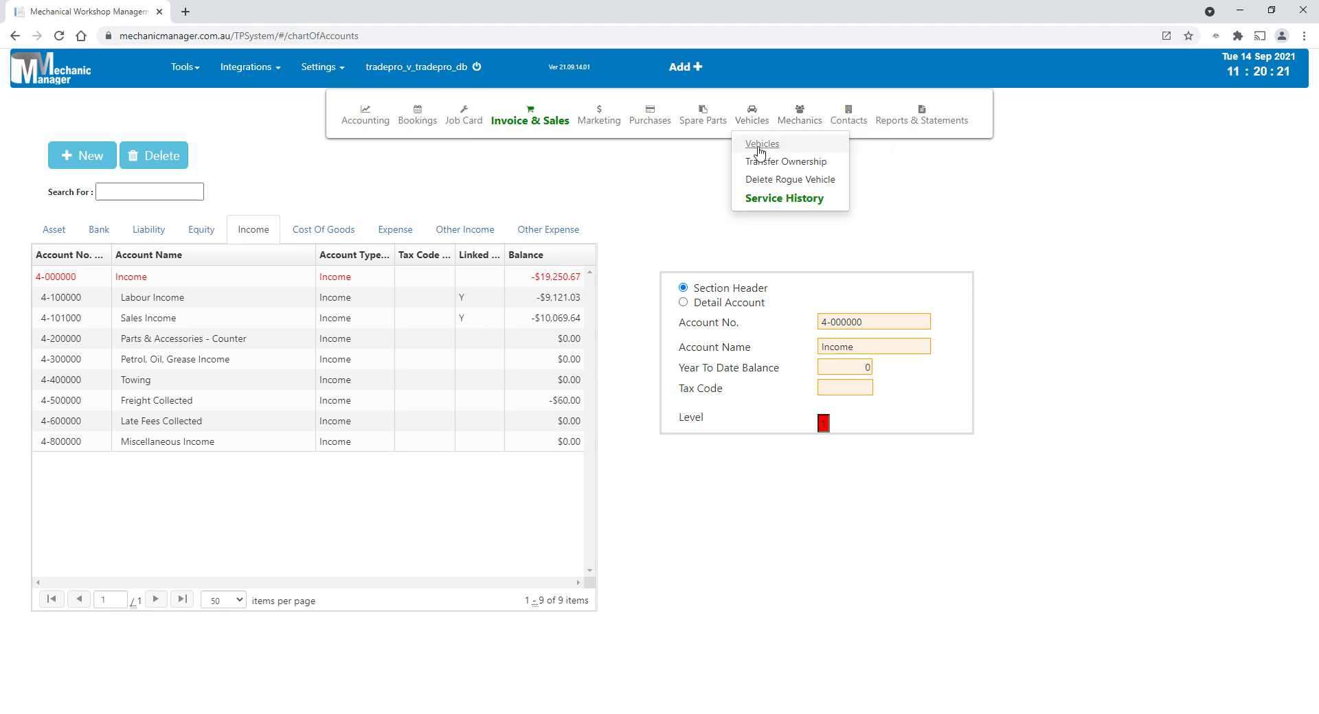
{"action": "mouse_move", "coordinate": [613, 128]}
{"action": "mouse_move", "coordinate": [548, 129]}
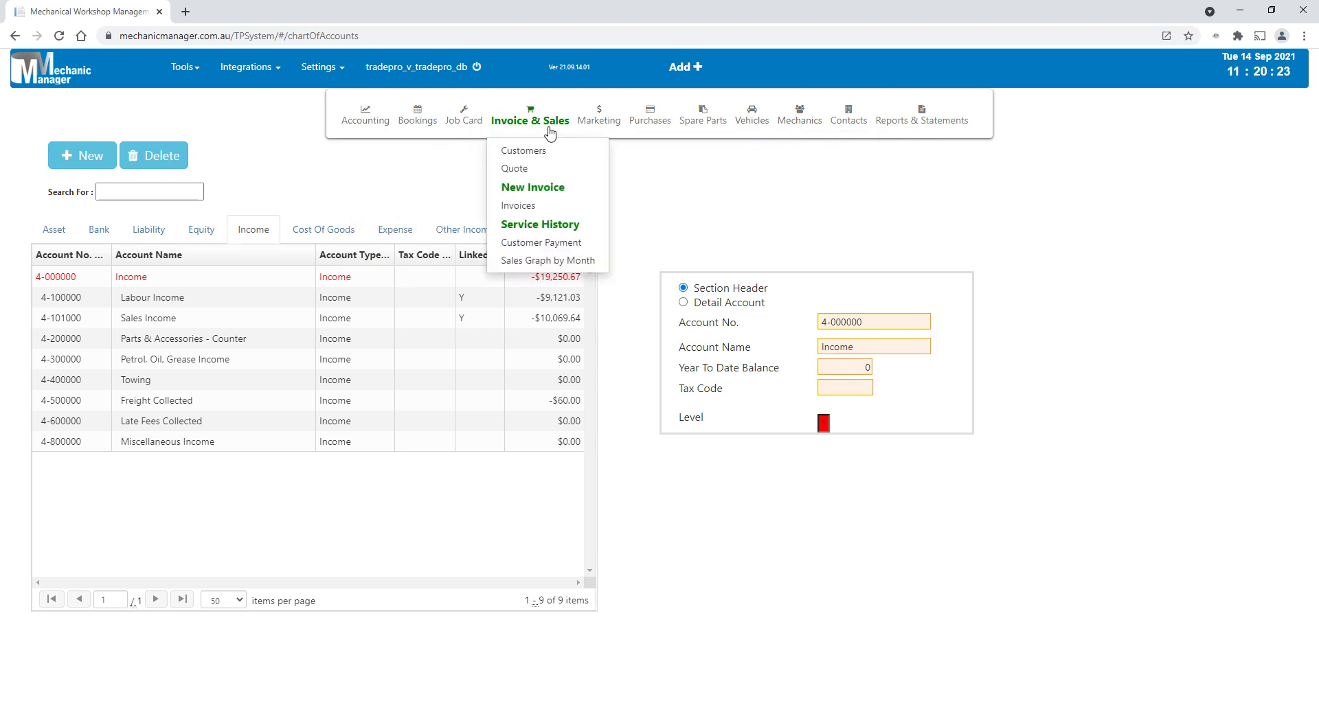
{"action": "left_click", "coordinate": [536, 152]}
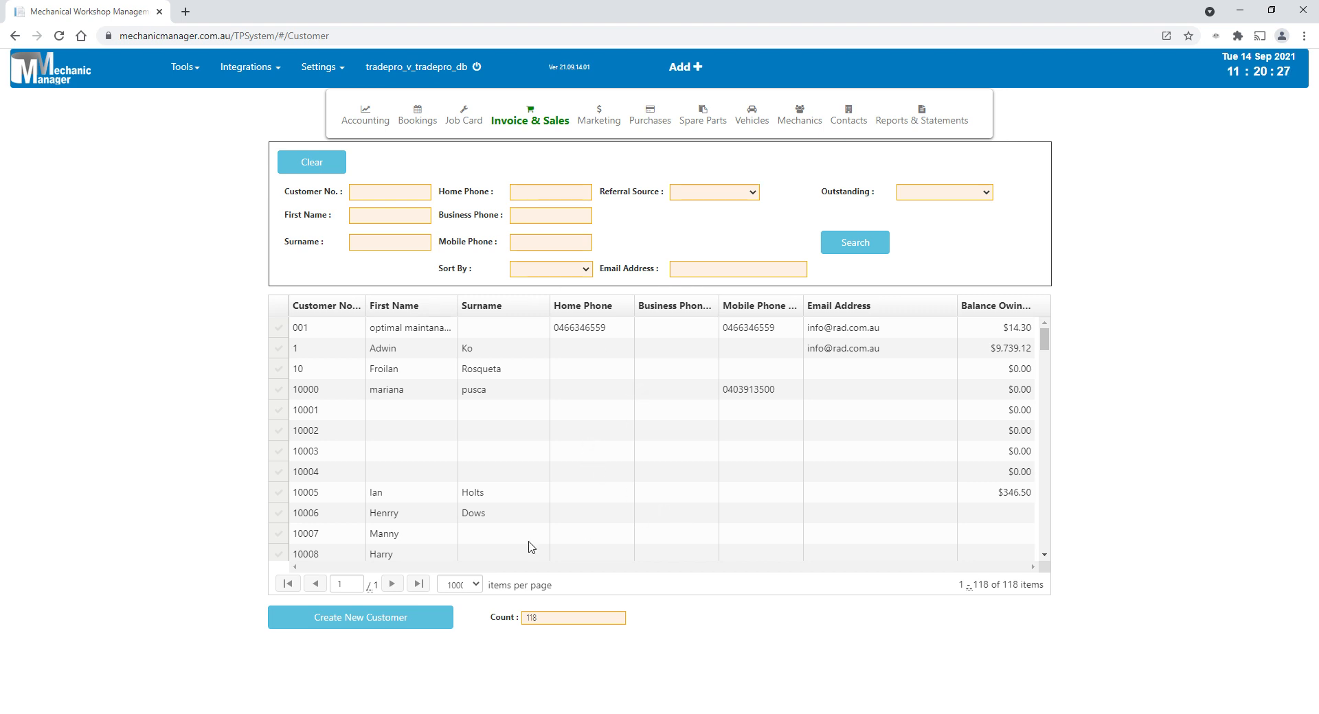
{"action": "double_click", "coordinate": [481, 354]}
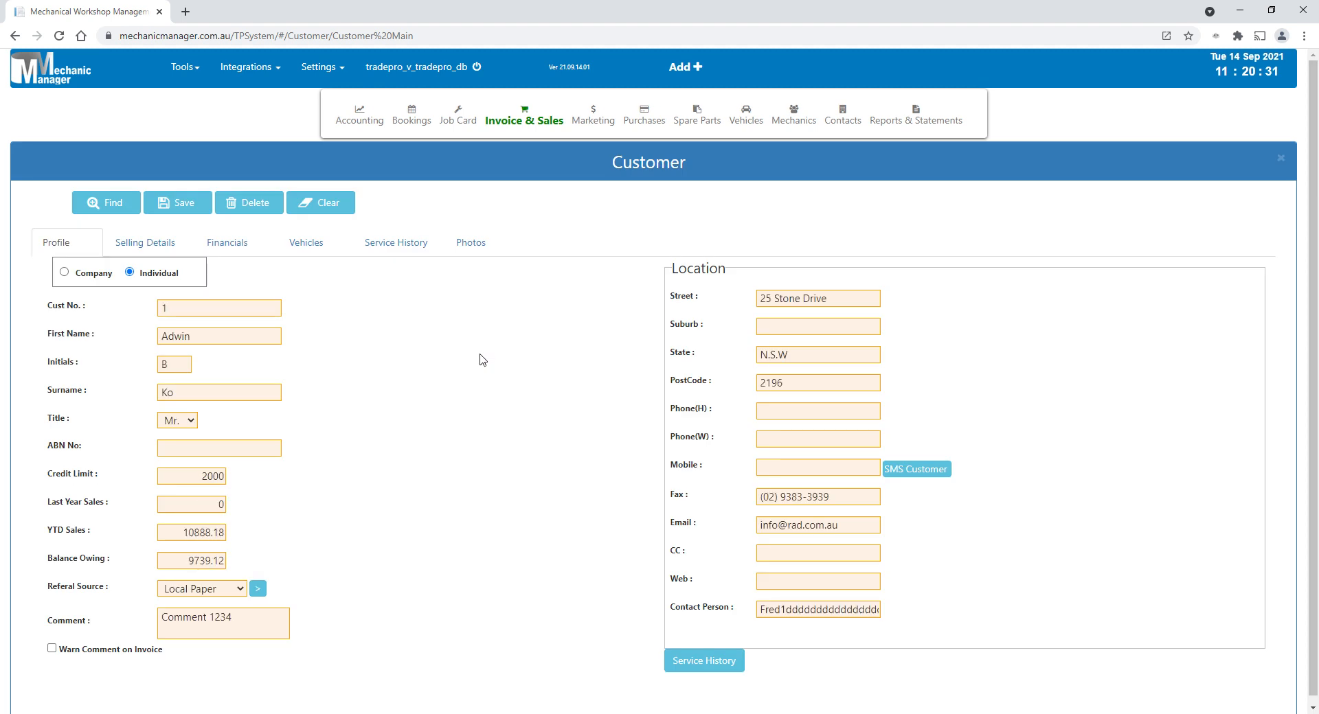
- View the service history of the customer's Holden Commodore with rego ZZZ-111
{"action": "left_click", "coordinate": [315, 244]}
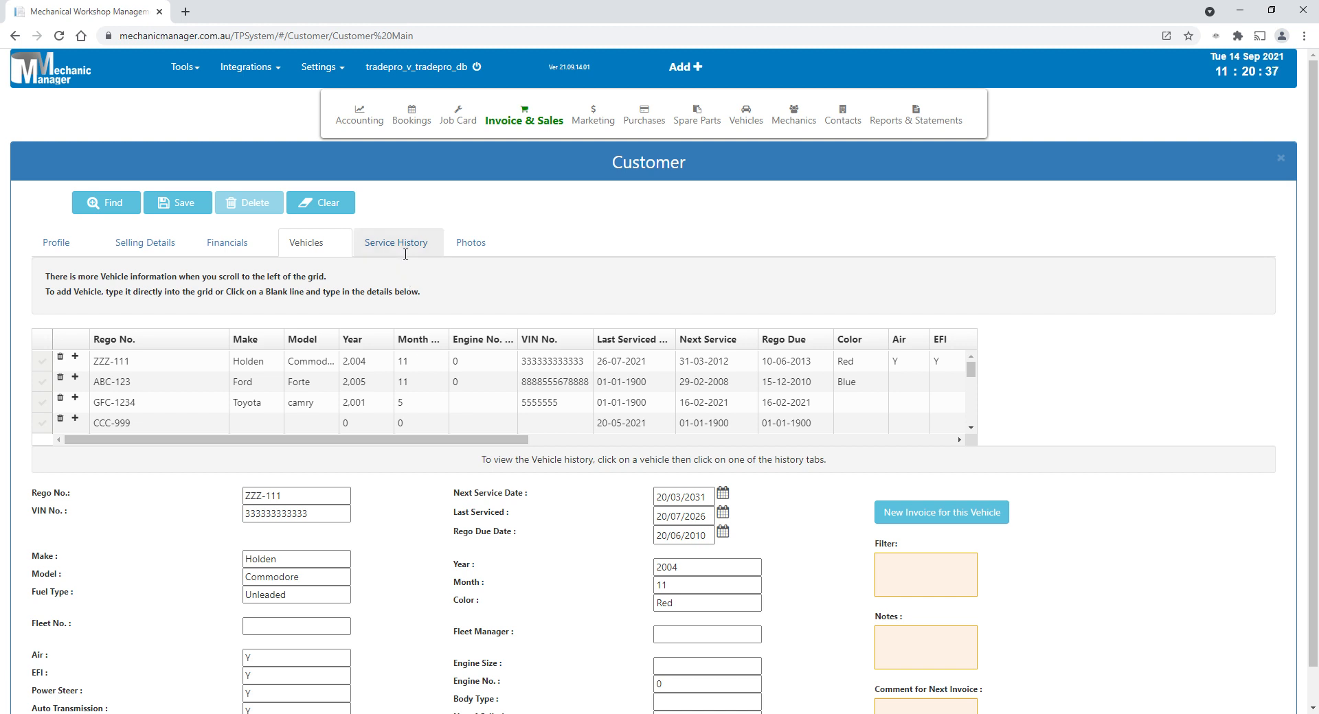
{"action": "left_click", "coordinate": [42, 364]}
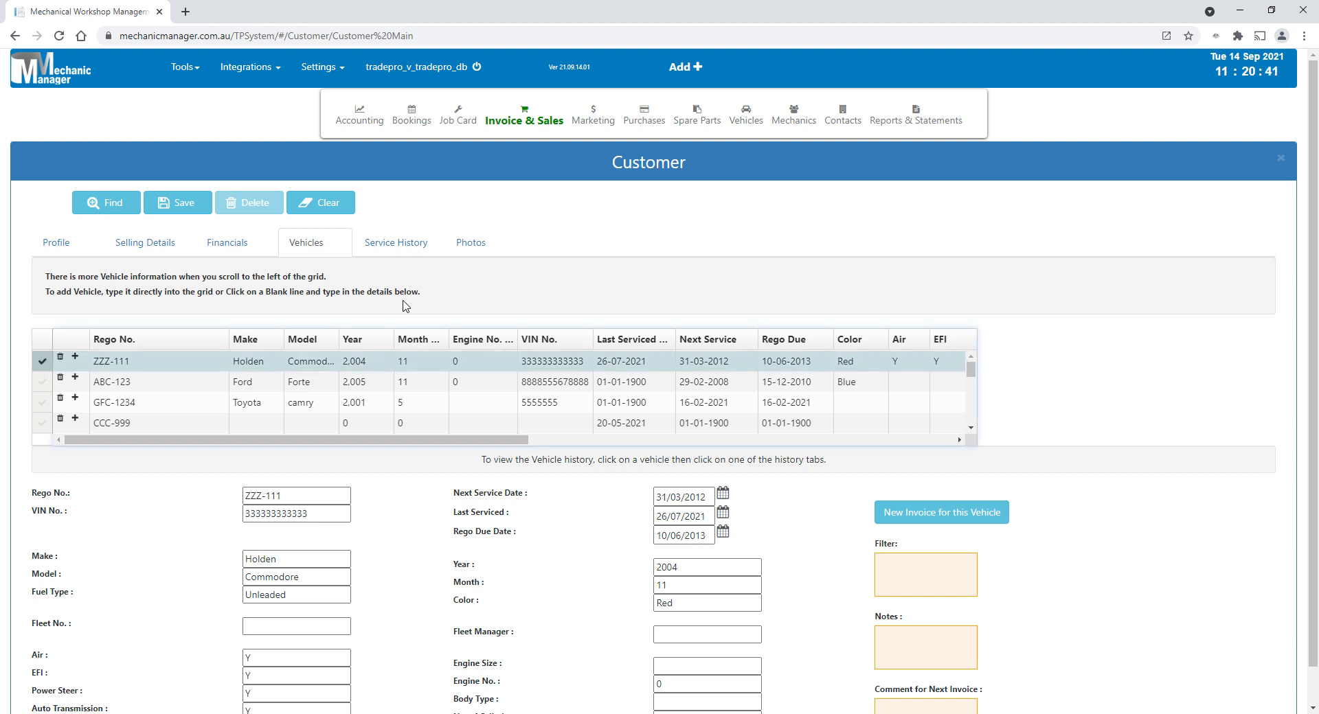
{"action": "left_click", "coordinate": [412, 247]}
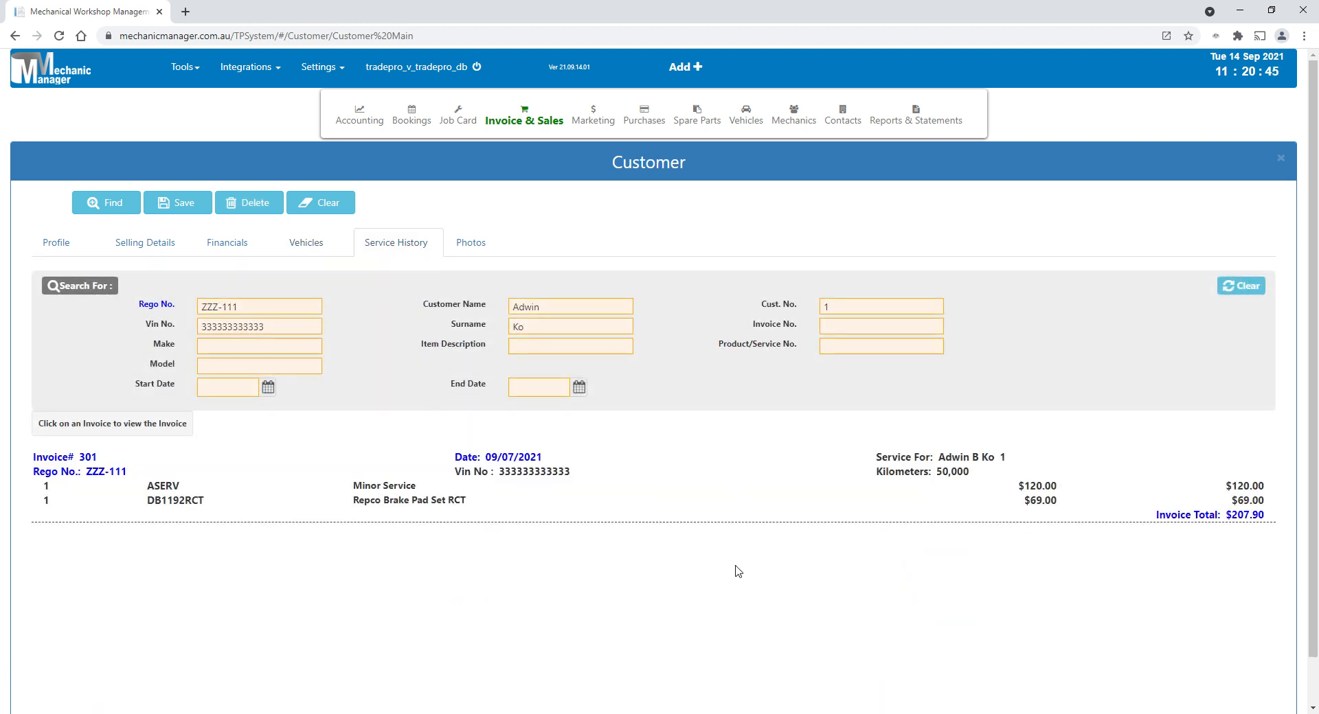
- Open the list of all sales invoices
{"action": "left_click", "coordinate": [526, 122]}
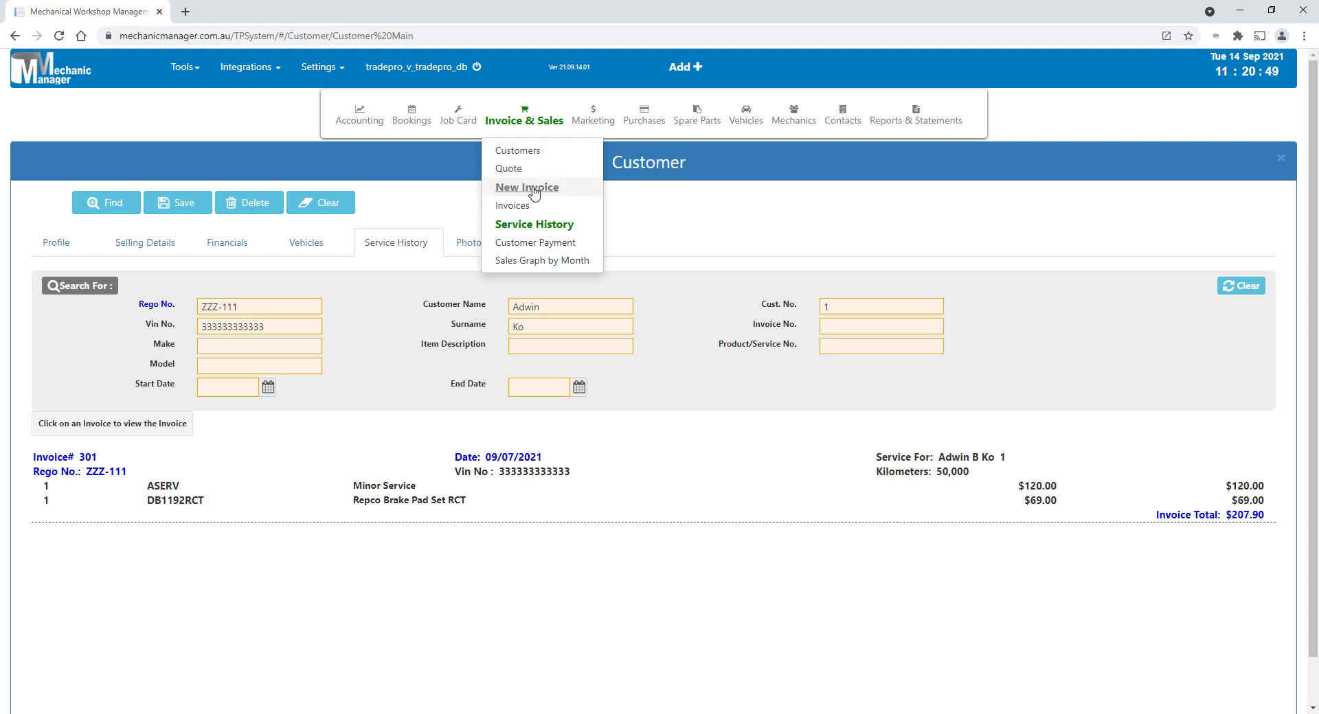
{"action": "left_click", "coordinate": [526, 210]}
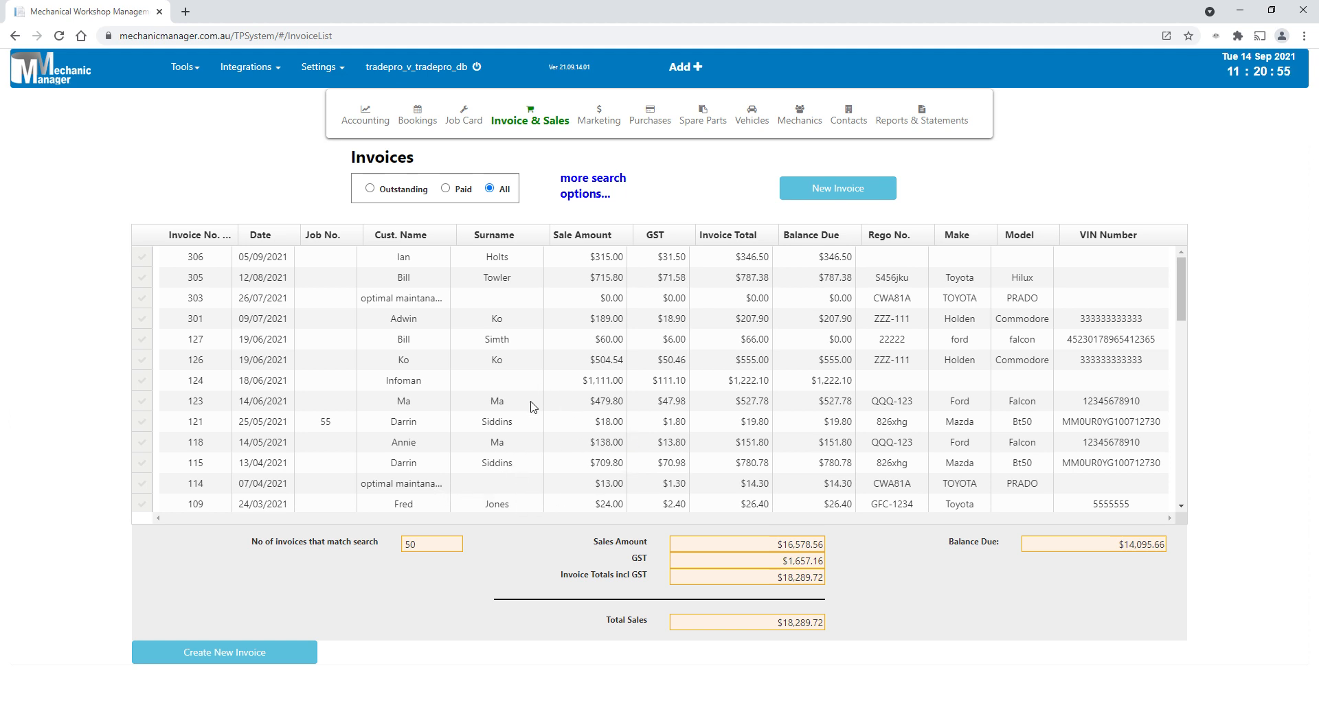
- From invoice 102, view the service history of vehicle GFC-1234 and open invoice 109 from it
{"action": "scroll", "coordinate": [522, 404], "scroll_direction": "down", "scroll_amount": 3}
{"action": "left_click", "coordinate": [509, 409]}
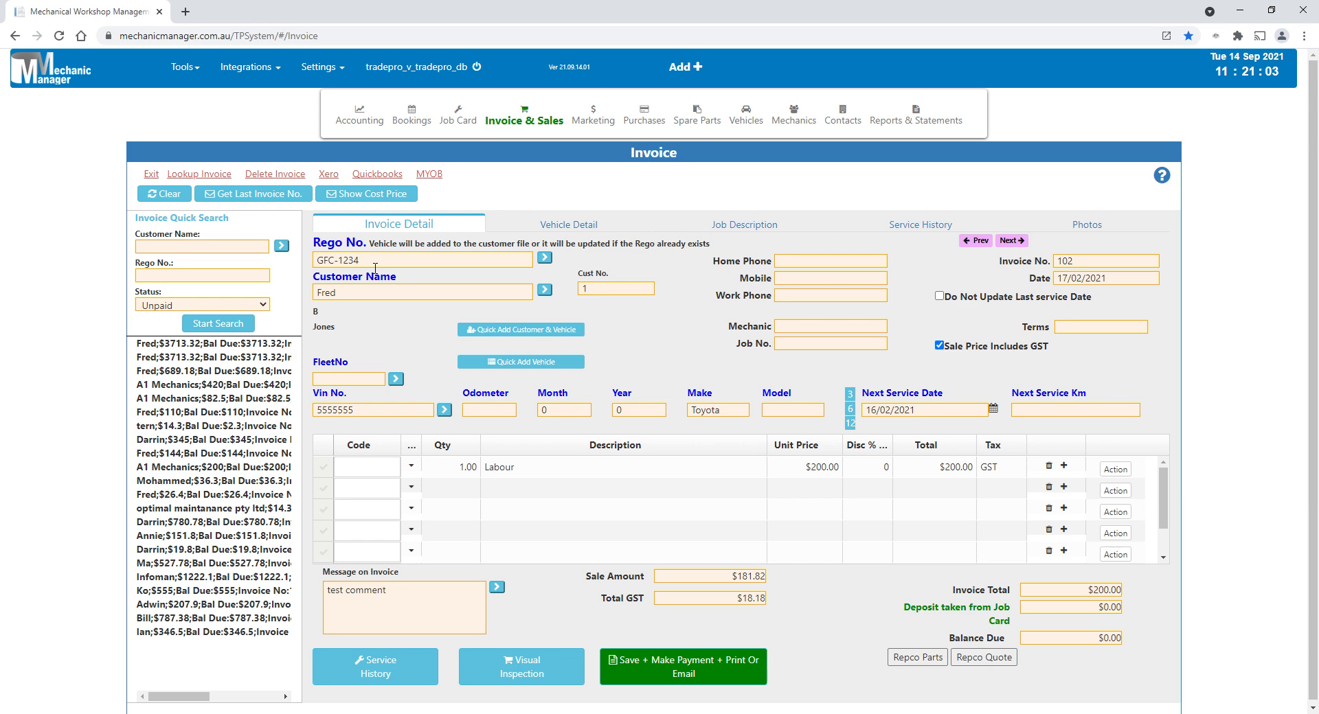
{"action": "left_click", "coordinate": [390, 669]}
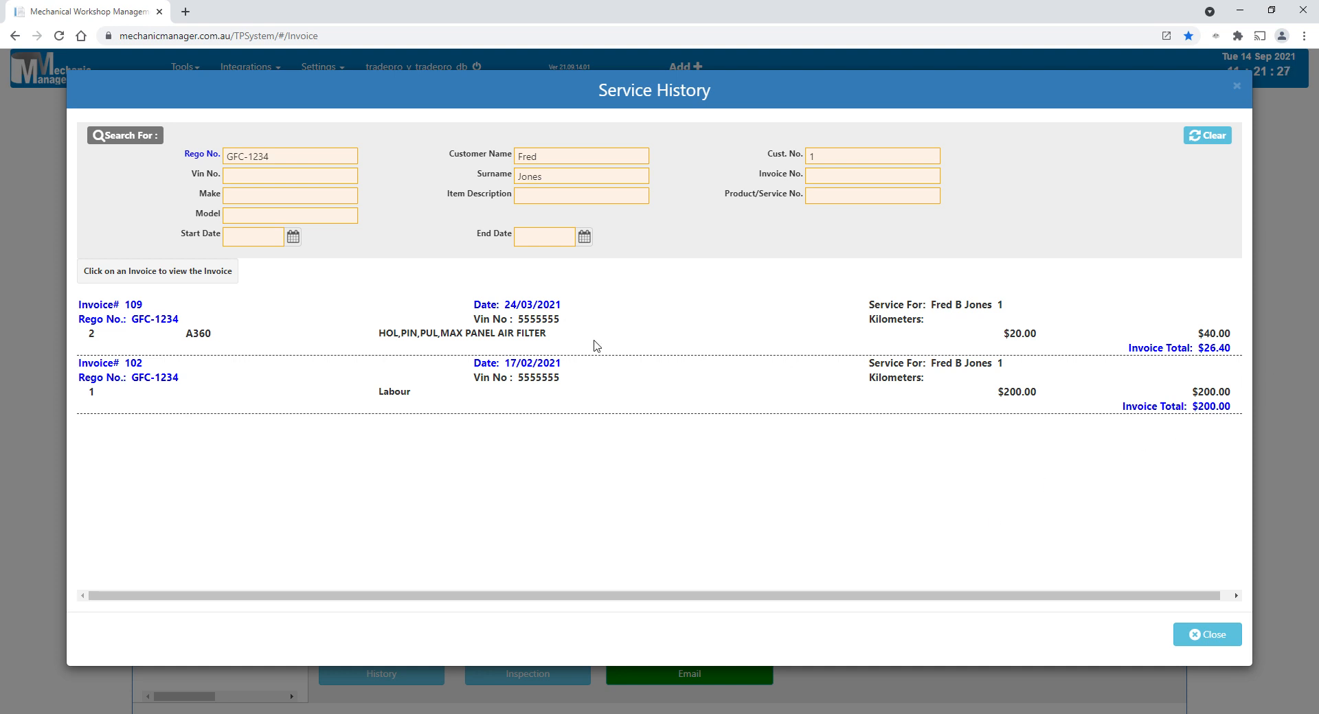
{"action": "left_click", "coordinate": [515, 329]}
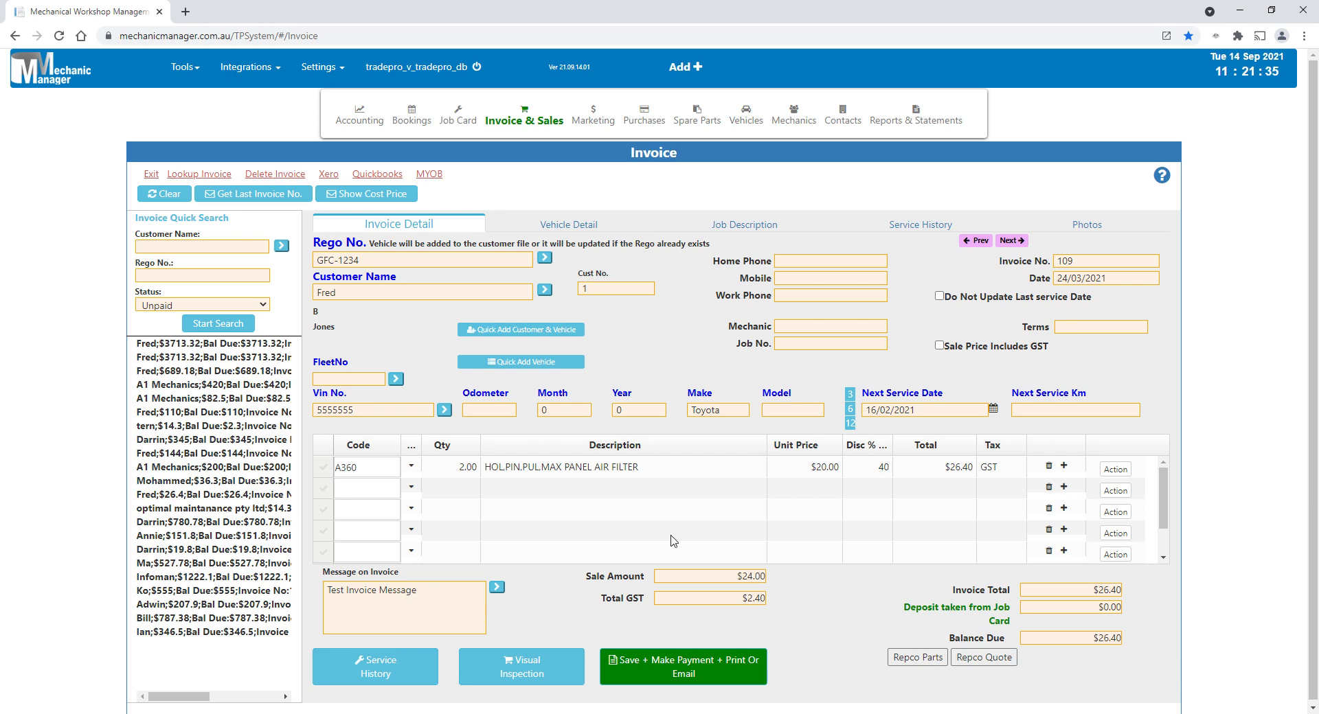
- View the Transfer Ownership form's rego and new owner fields, clear the form and close it
{"action": "left_click", "coordinate": [746, 117]}
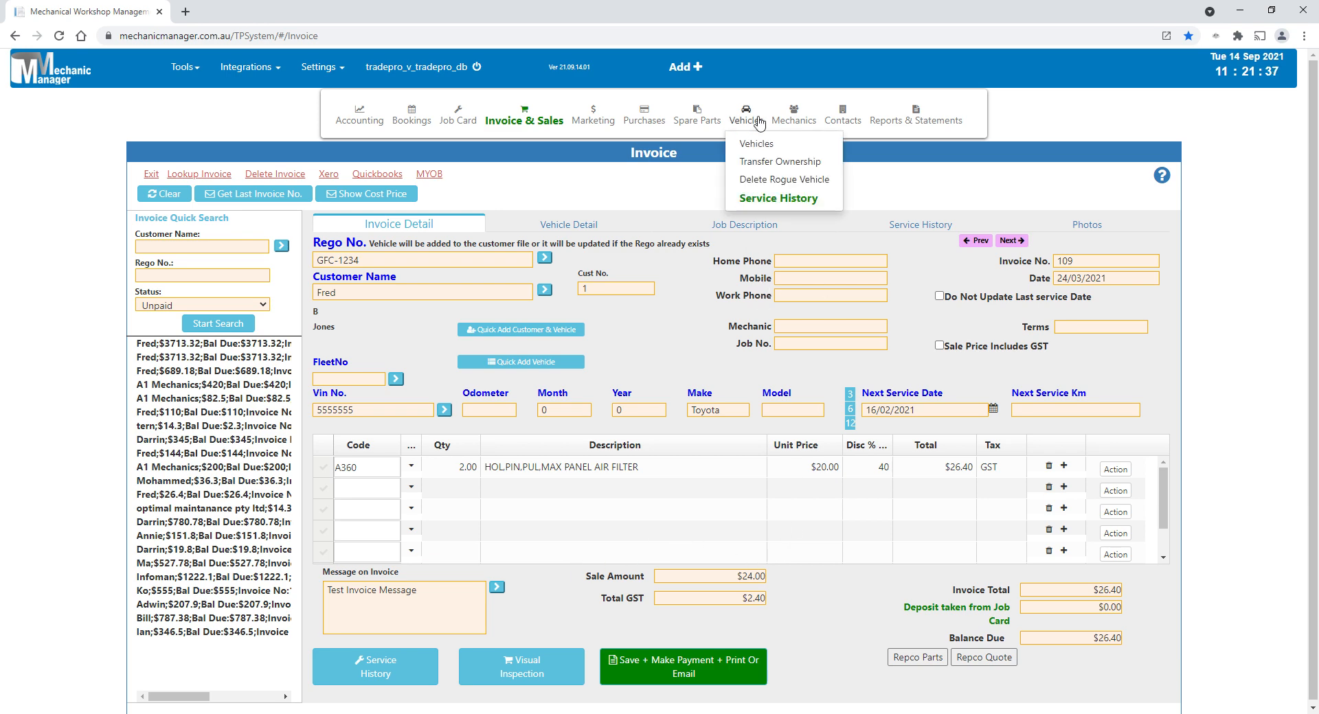
{"action": "left_click", "coordinate": [776, 162]}
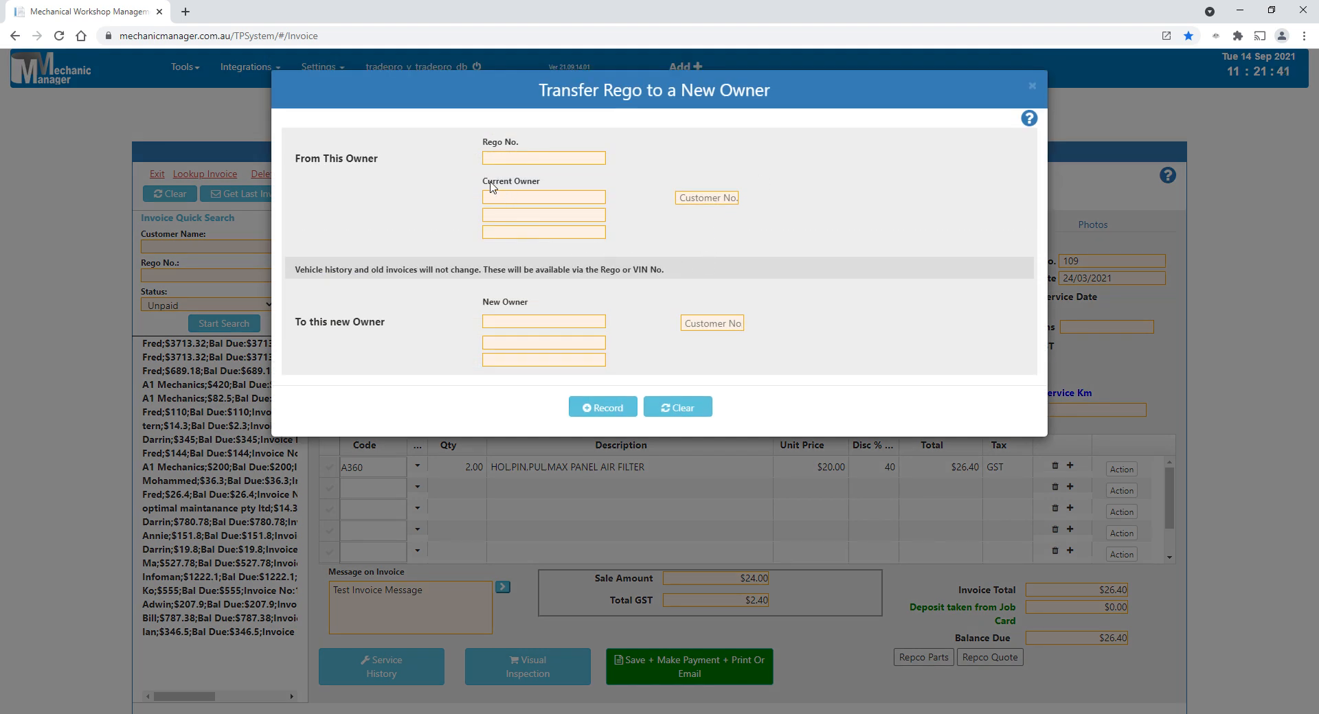
{"action": "left_click", "coordinate": [506, 159]}
{"action": "left_click", "coordinate": [501, 323]}
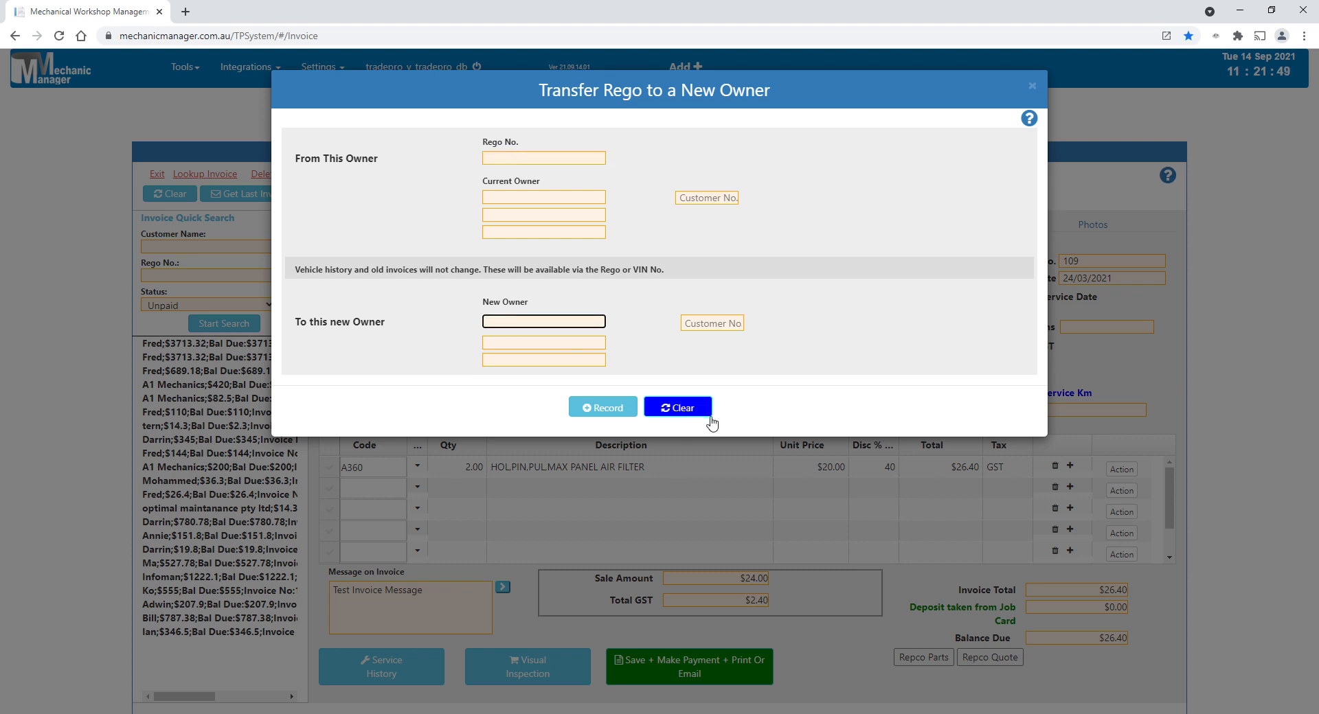
{"action": "left_click", "coordinate": [684, 415]}
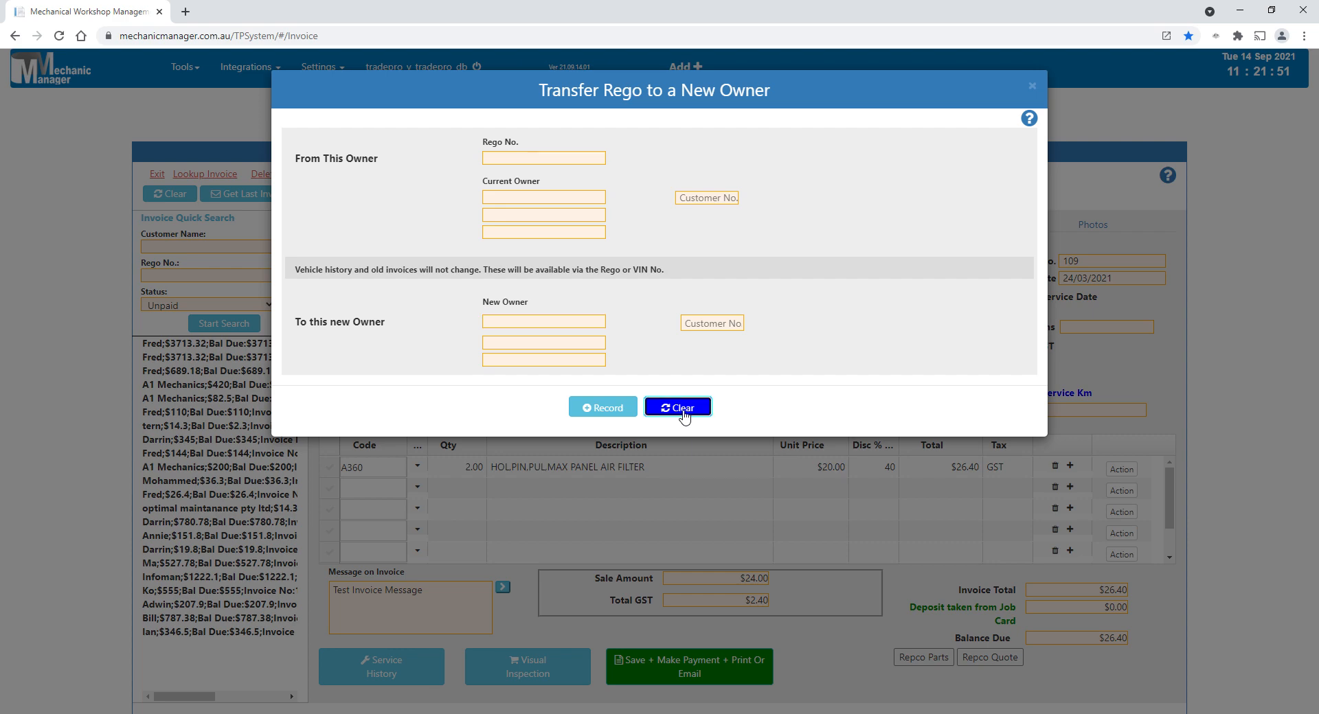
{"action": "left_click", "coordinate": [1032, 87]}
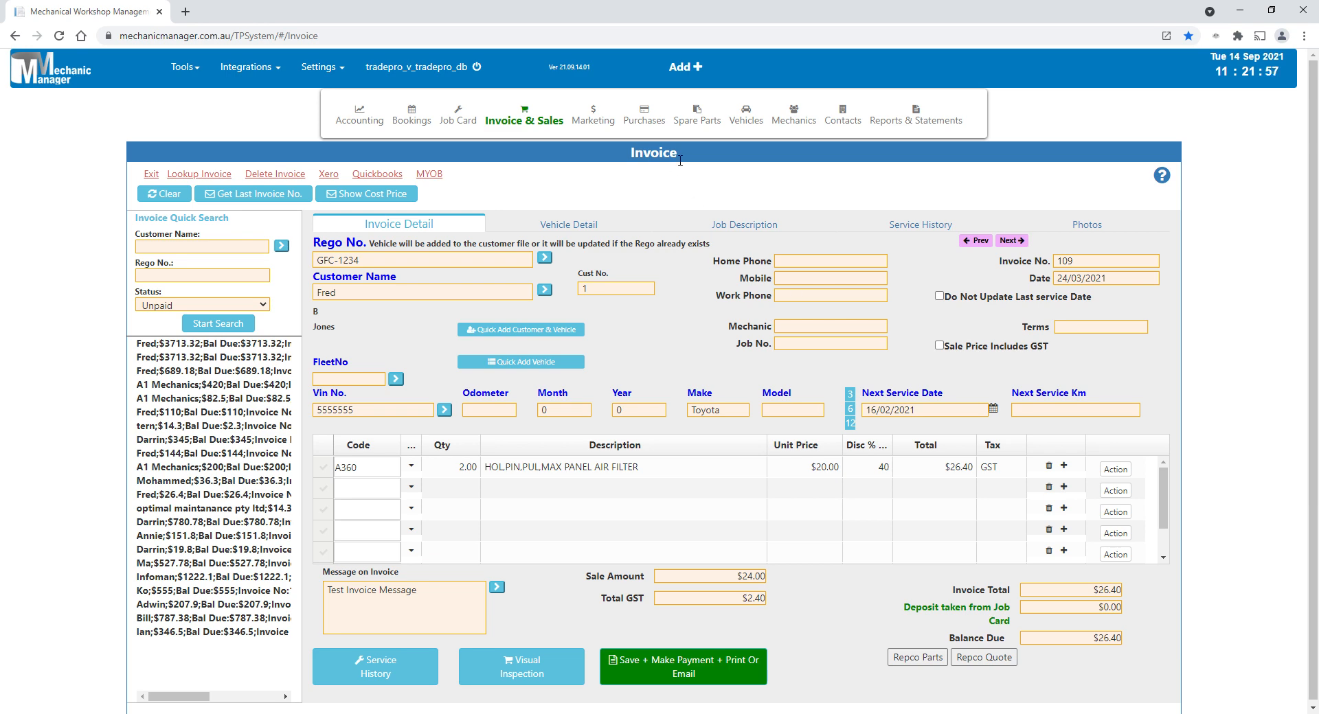
- Open the inventory record of the brake bulb with product number BULB from the parts list
{"action": "mouse_move", "coordinate": [697, 120]}
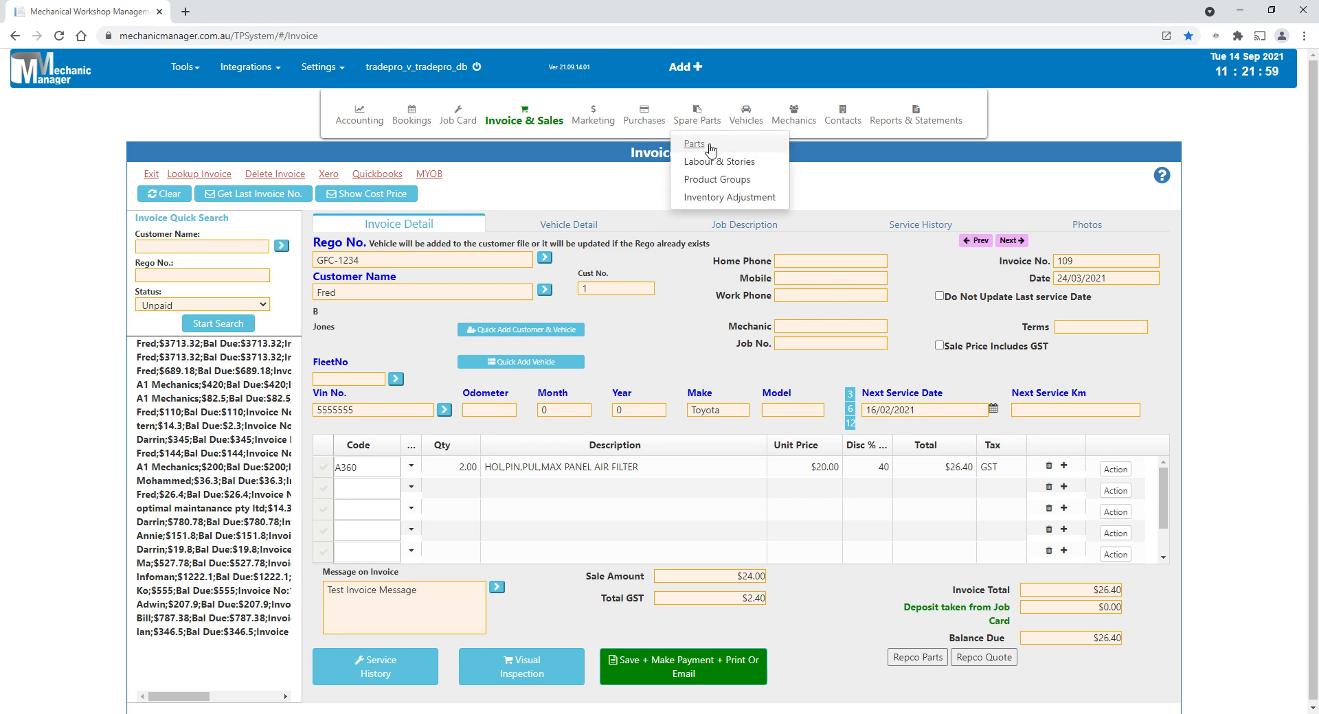
{"action": "left_click", "coordinate": [694, 145]}
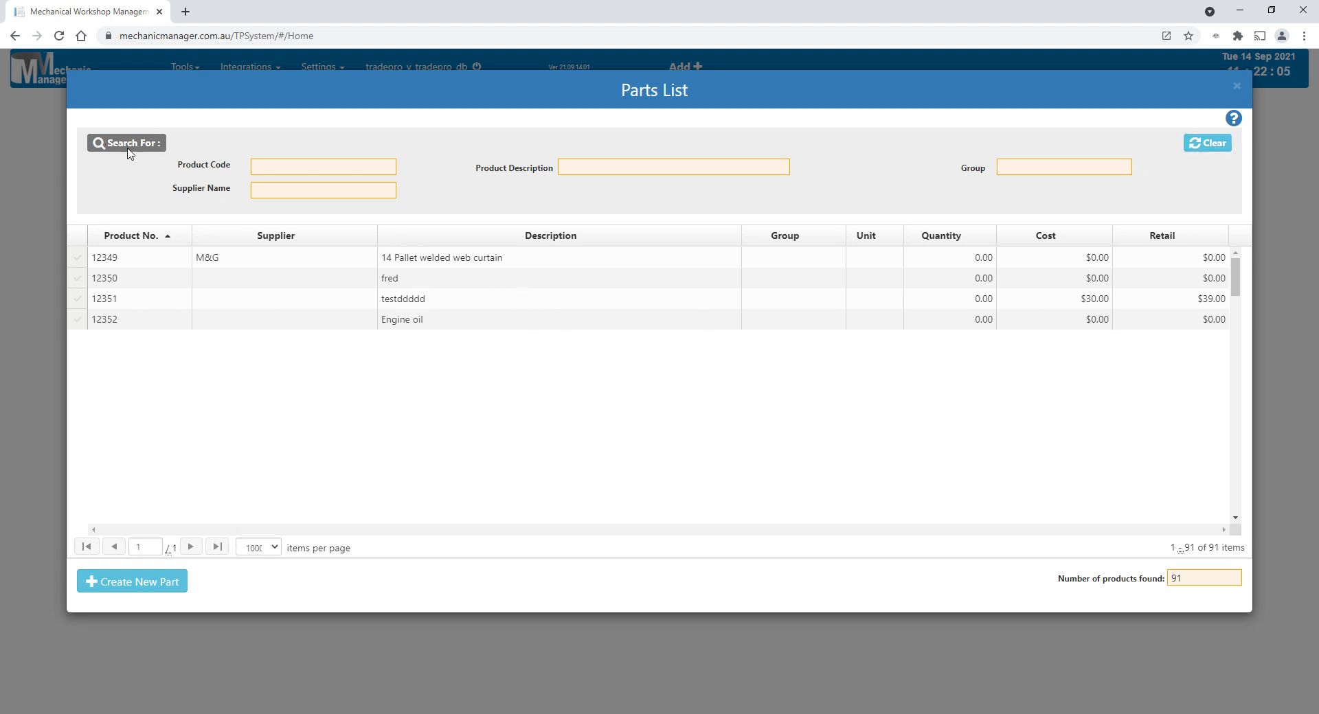
{"action": "left_click", "coordinate": [1214, 155]}
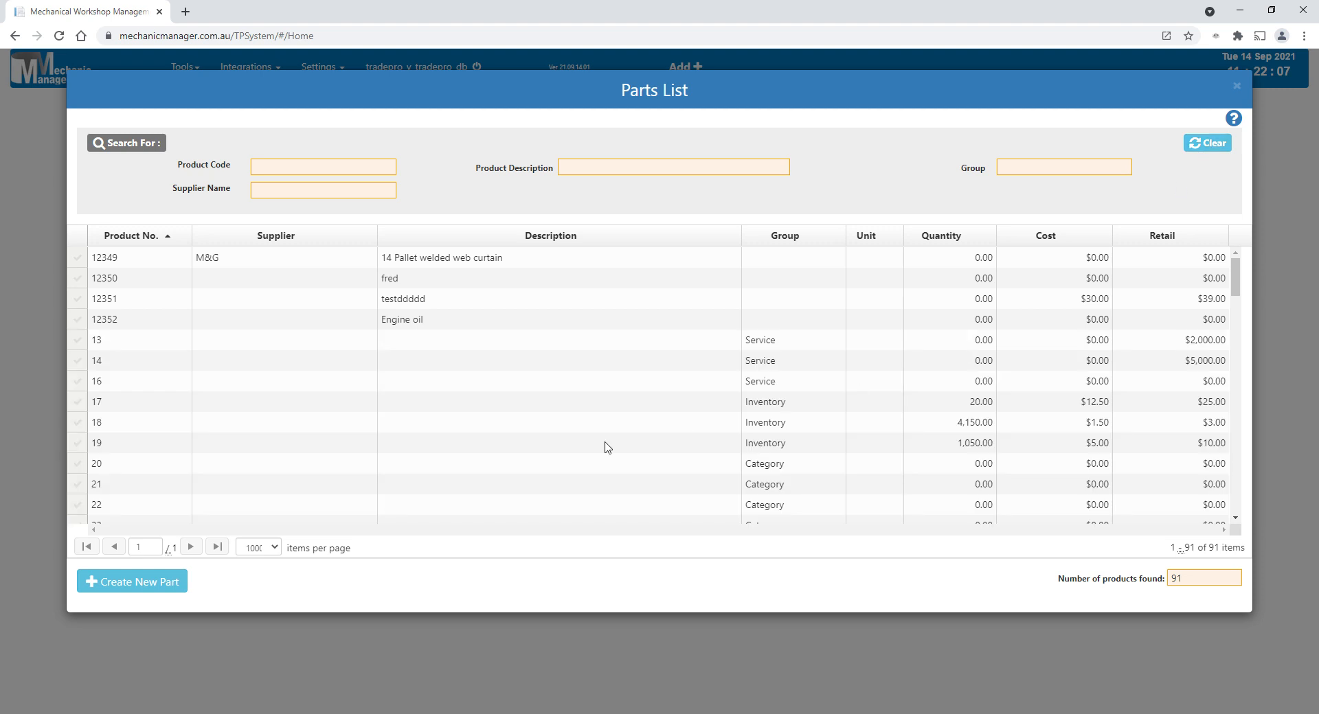
{"action": "scroll", "coordinate": [729, 384], "scroll_direction": "down", "scroll_amount": 5}
{"action": "scroll", "coordinate": [727, 392], "scroll_direction": "down", "scroll_amount": 5}
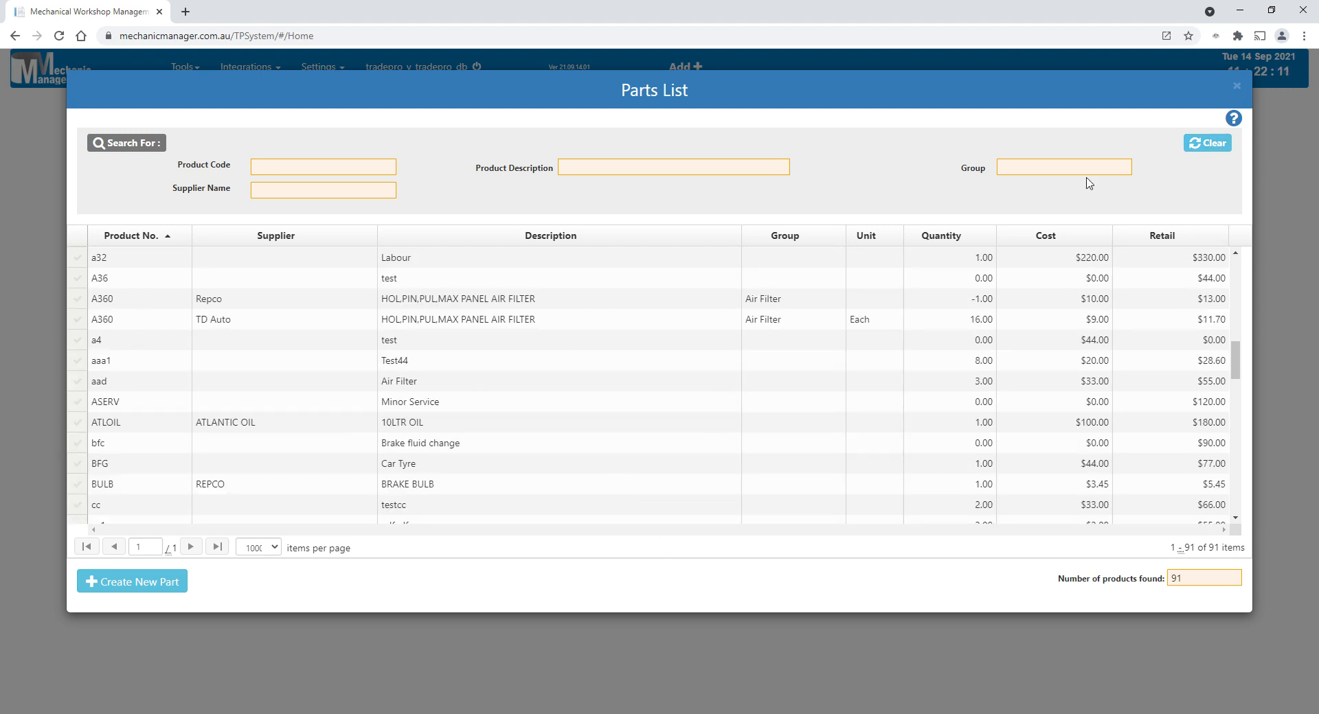
{"action": "double_click", "coordinate": [419, 483]}
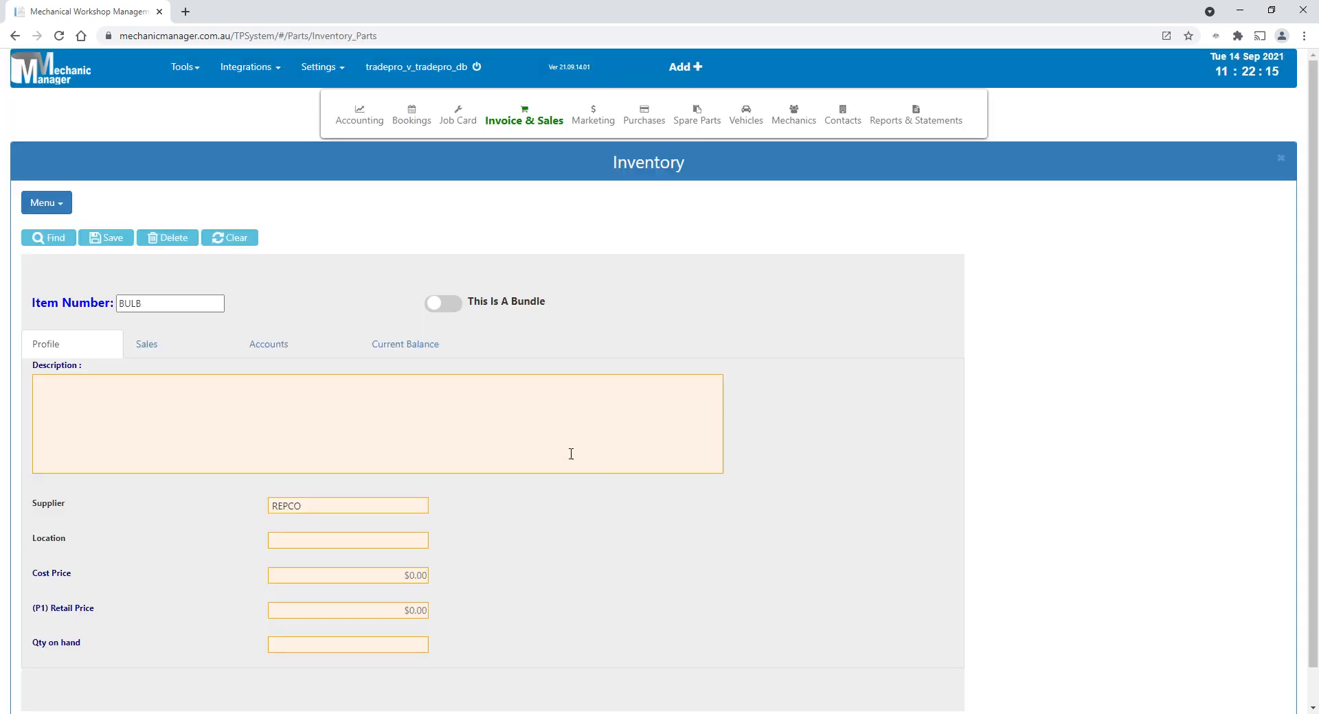
- Mark the BULB item as a bundle and look over its table for component items
{"action": "left_click", "coordinate": [445, 303]}
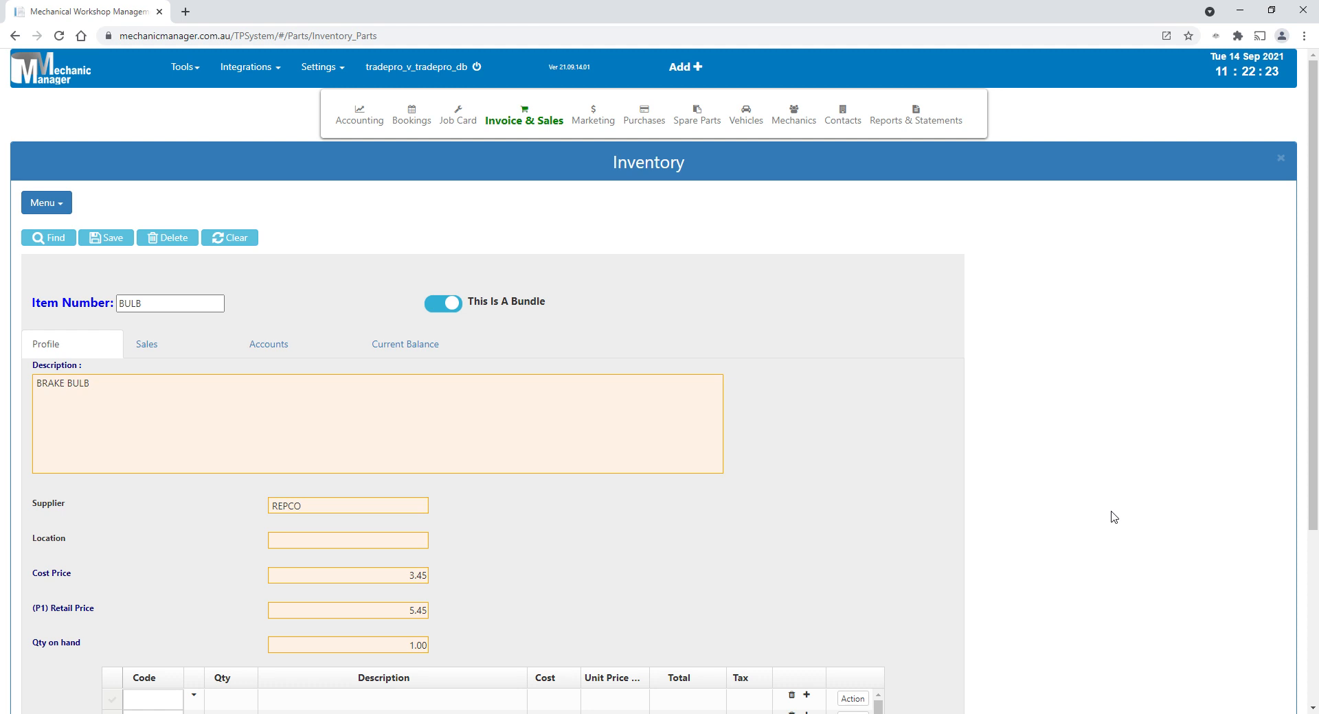
{"action": "scroll", "coordinate": [1114, 516], "scroll_direction": "down", "scroll_amount": 3}
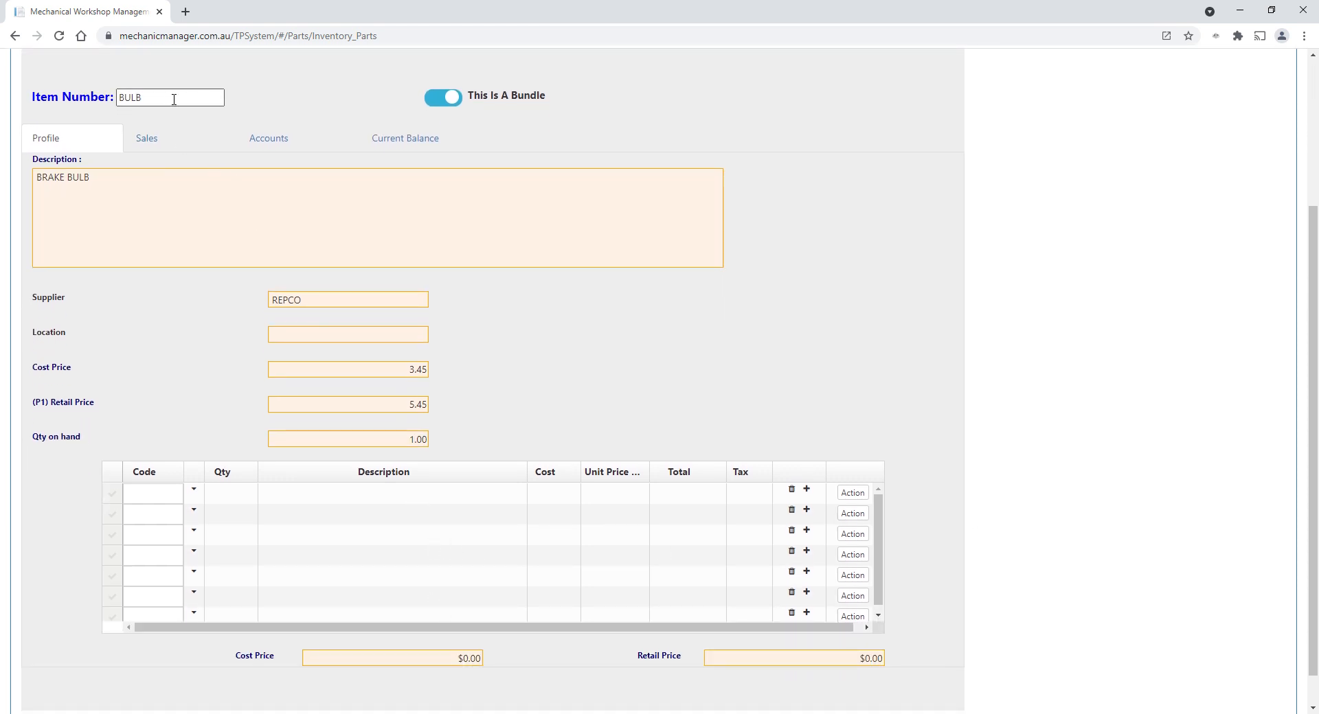
{"action": "scroll", "coordinate": [671, 204], "scroll_direction": "up", "scroll_amount": 3}
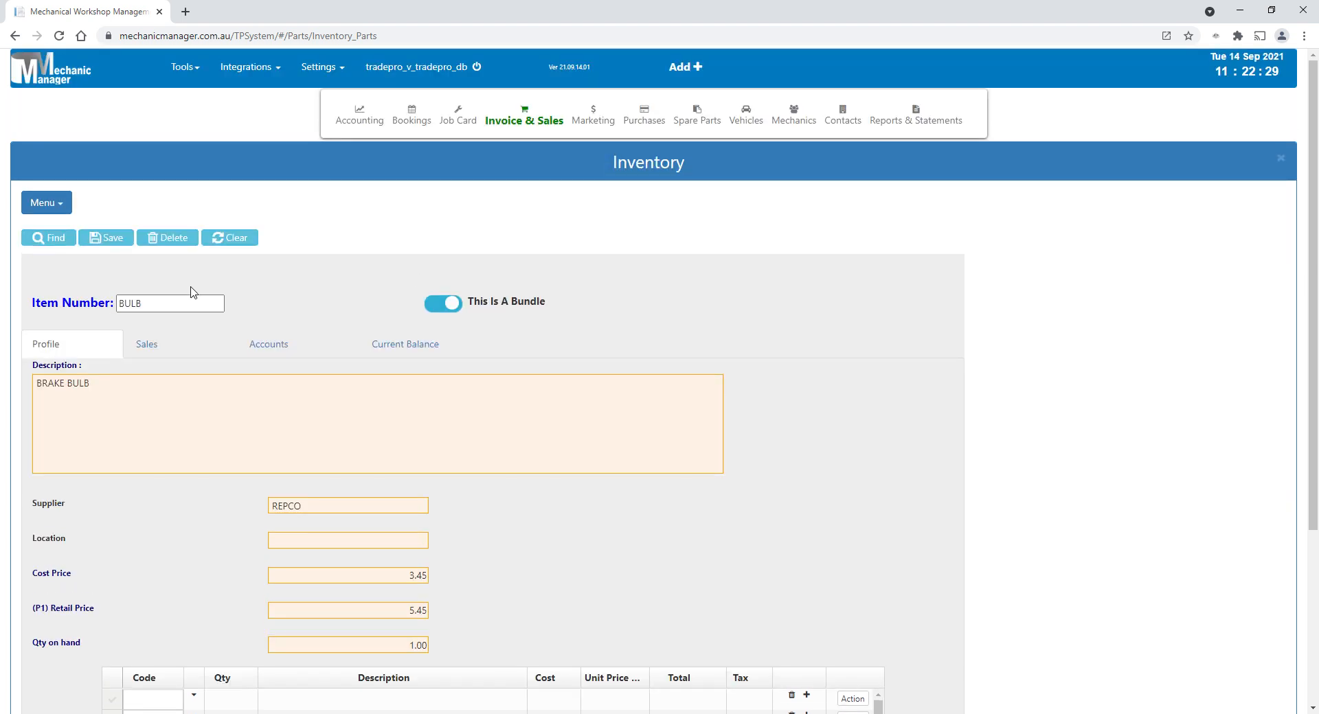
- Review the sales figures and the current balance details of the BULB item
{"action": "left_click", "coordinate": [147, 347]}
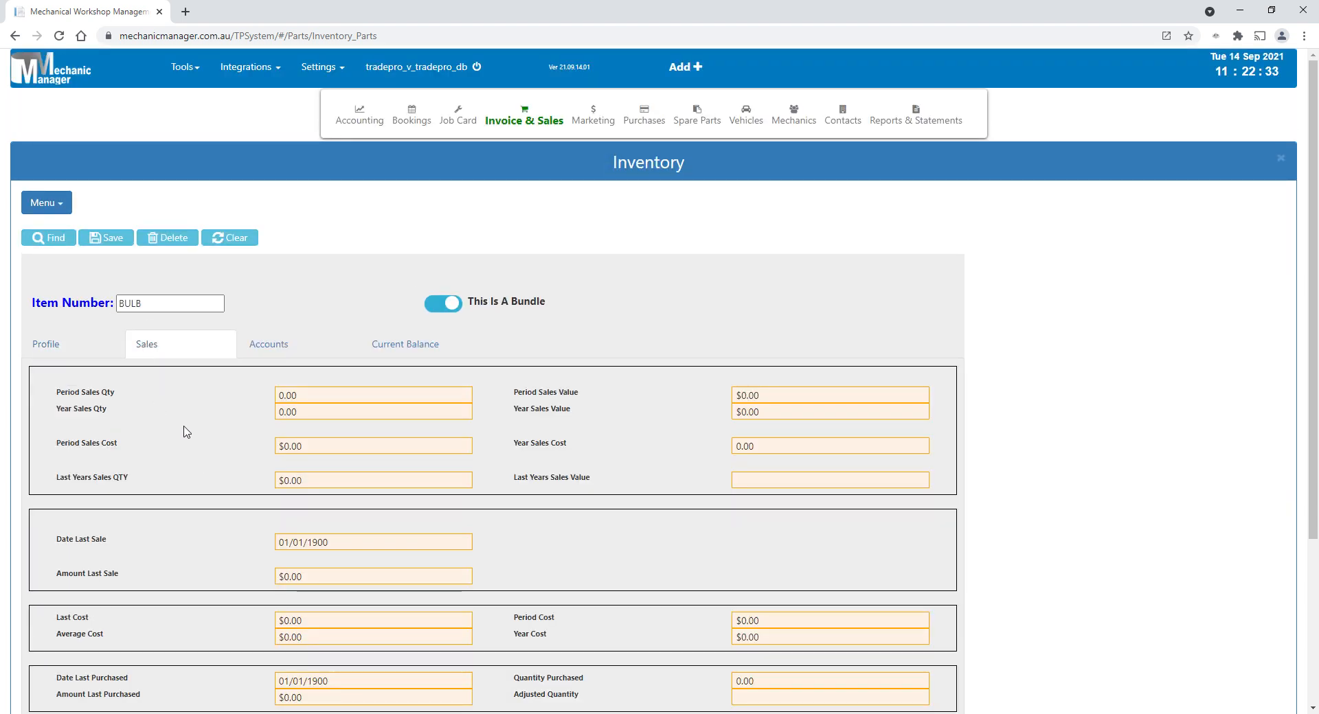
{"action": "scroll", "coordinate": [183, 432], "scroll_direction": "down", "scroll_amount": 2}
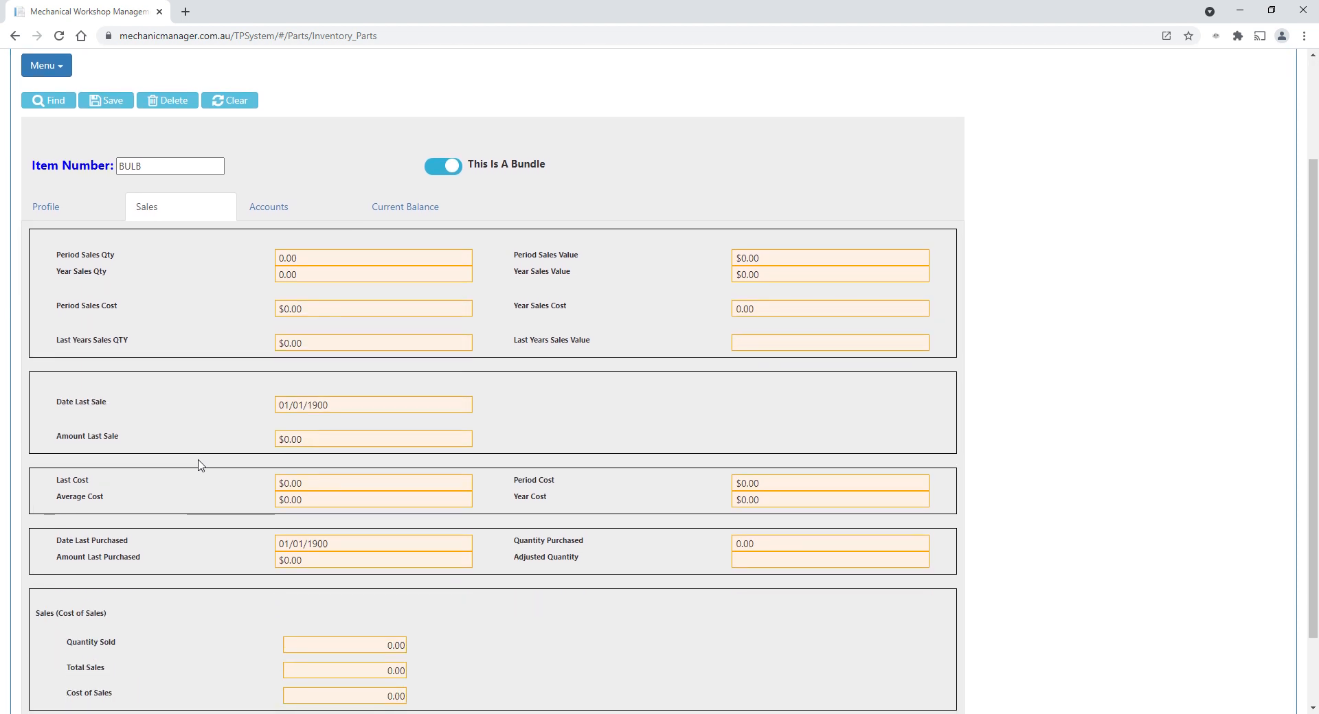
{"action": "scroll", "coordinate": [198, 464], "scroll_direction": "down", "scroll_amount": 2}
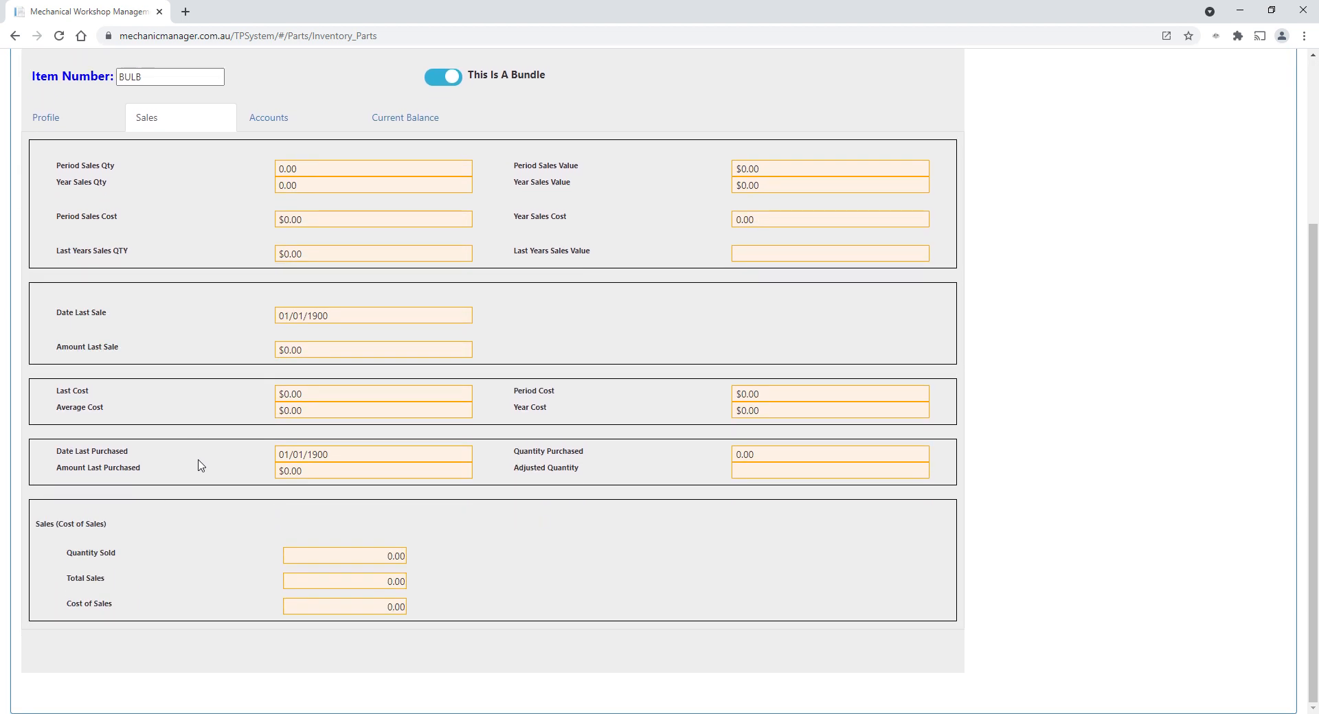
{"action": "scroll", "coordinate": [491, 412], "scroll_direction": "up", "scroll_amount": 3}
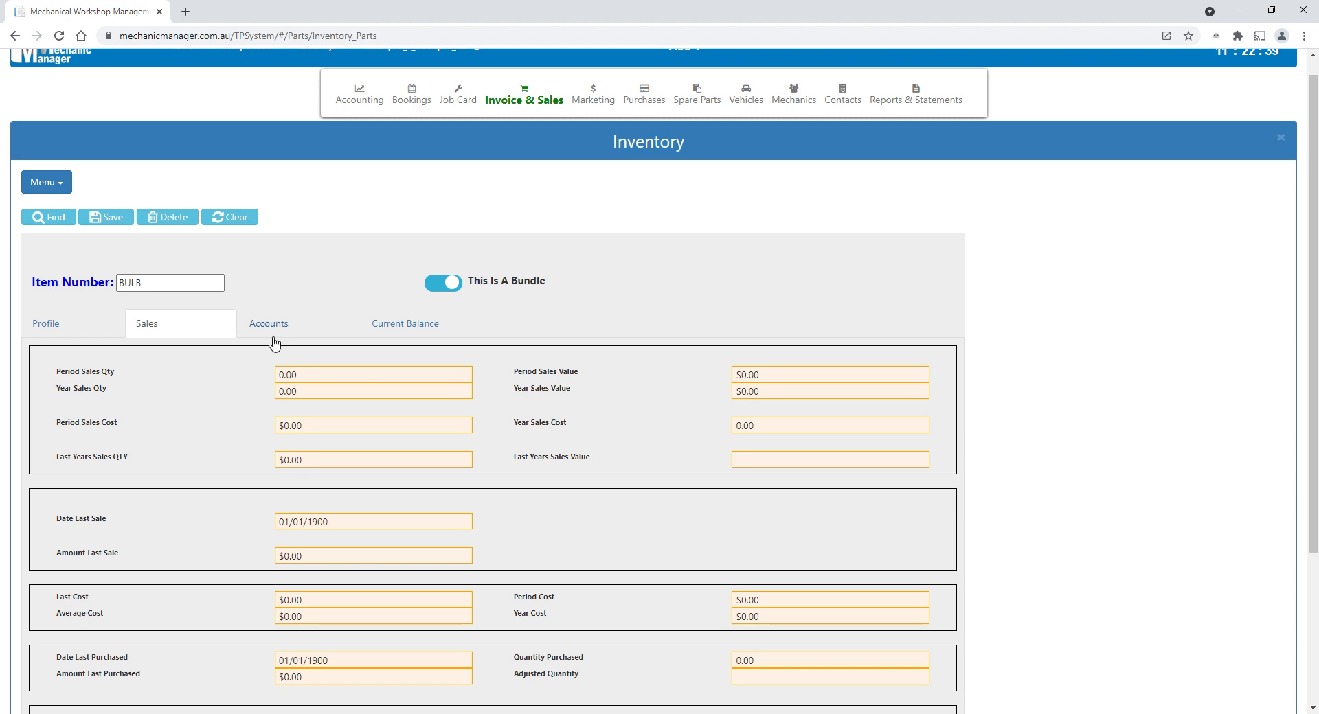
{"action": "left_click", "coordinate": [389, 333]}
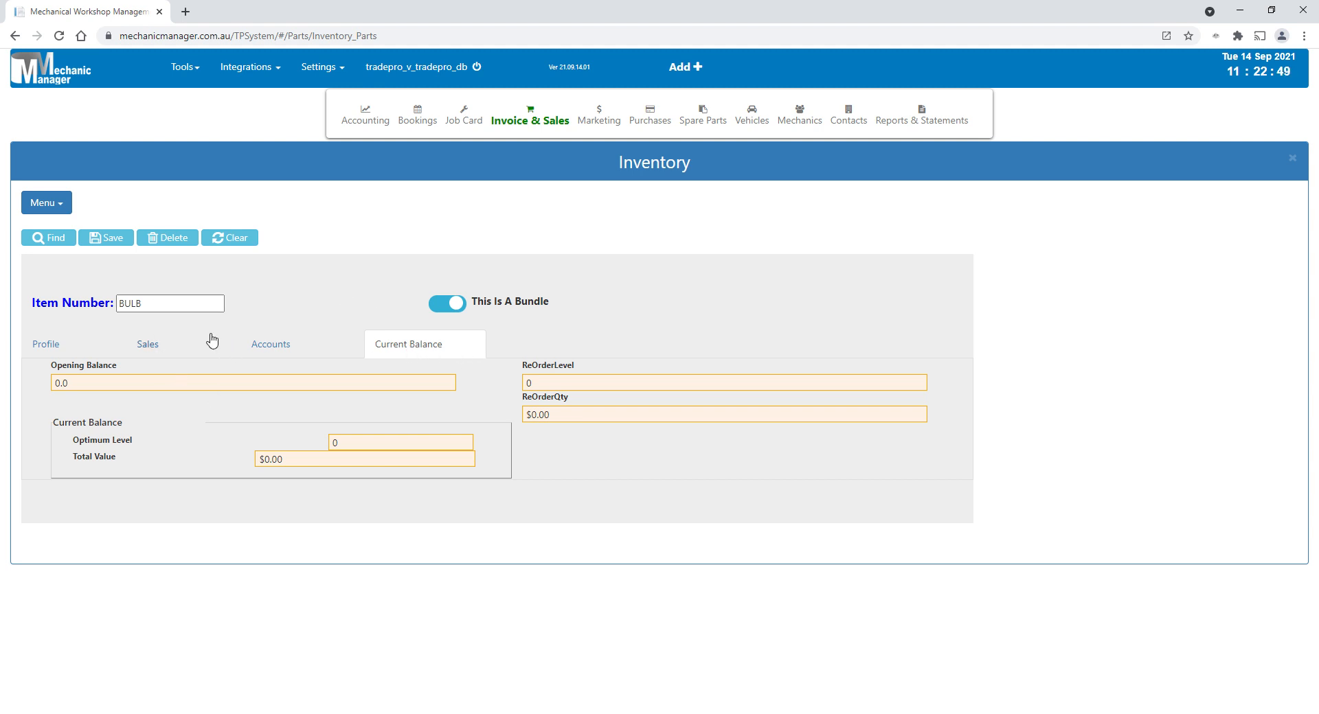
- Find and open inventory item 12349 and select its entire description text
{"action": "left_click", "coordinate": [38, 237]}
{"action": "double_click", "coordinate": [229, 260]}
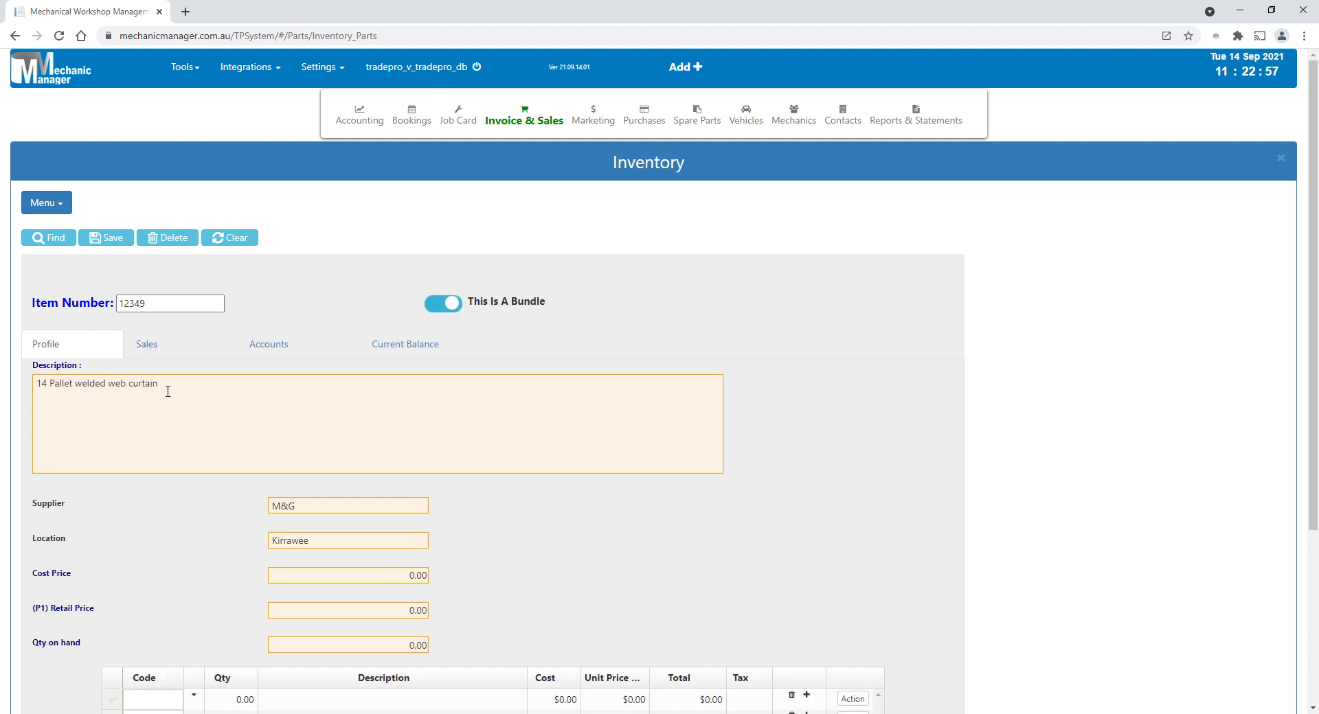
{"action": "left_click_drag", "start_coordinate": [167, 392], "coordinate": [2, 393]}
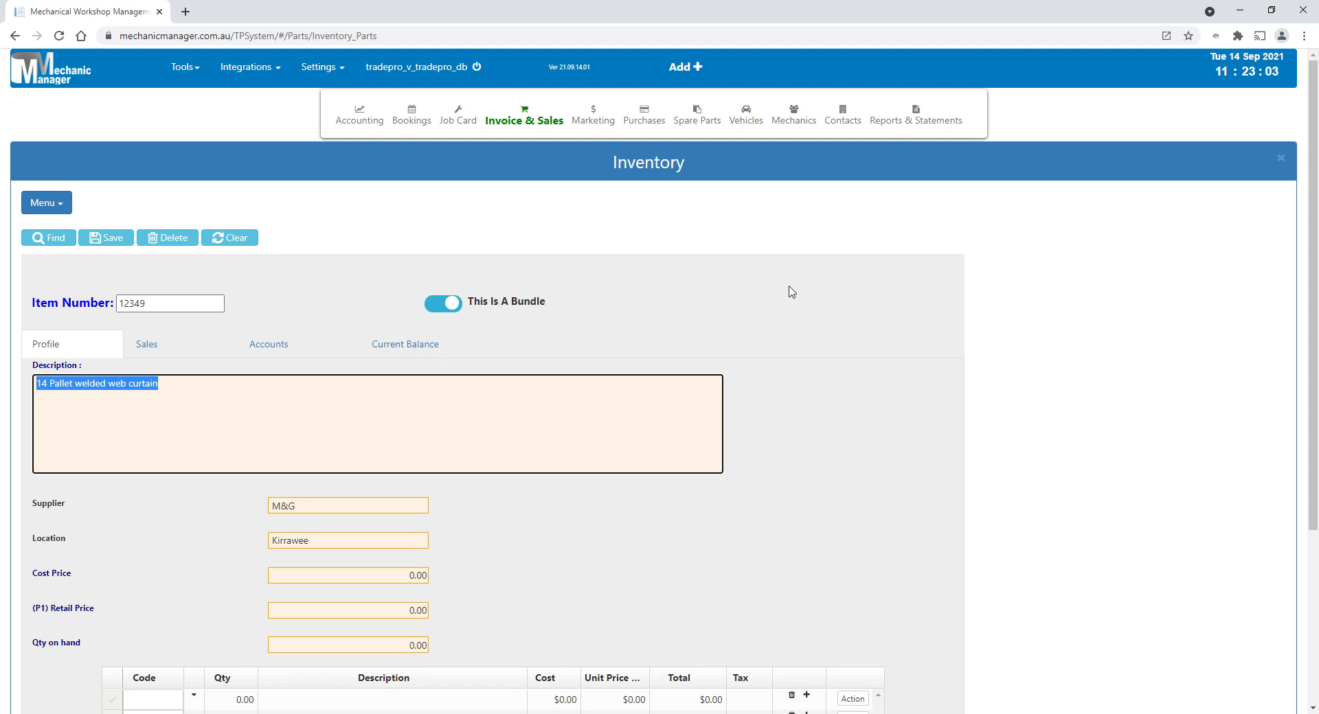
- Open the MAJOR SERVICE record from the Labour & Stories list and review its description and notes fields
{"action": "mouse_move", "coordinate": [697, 118]}
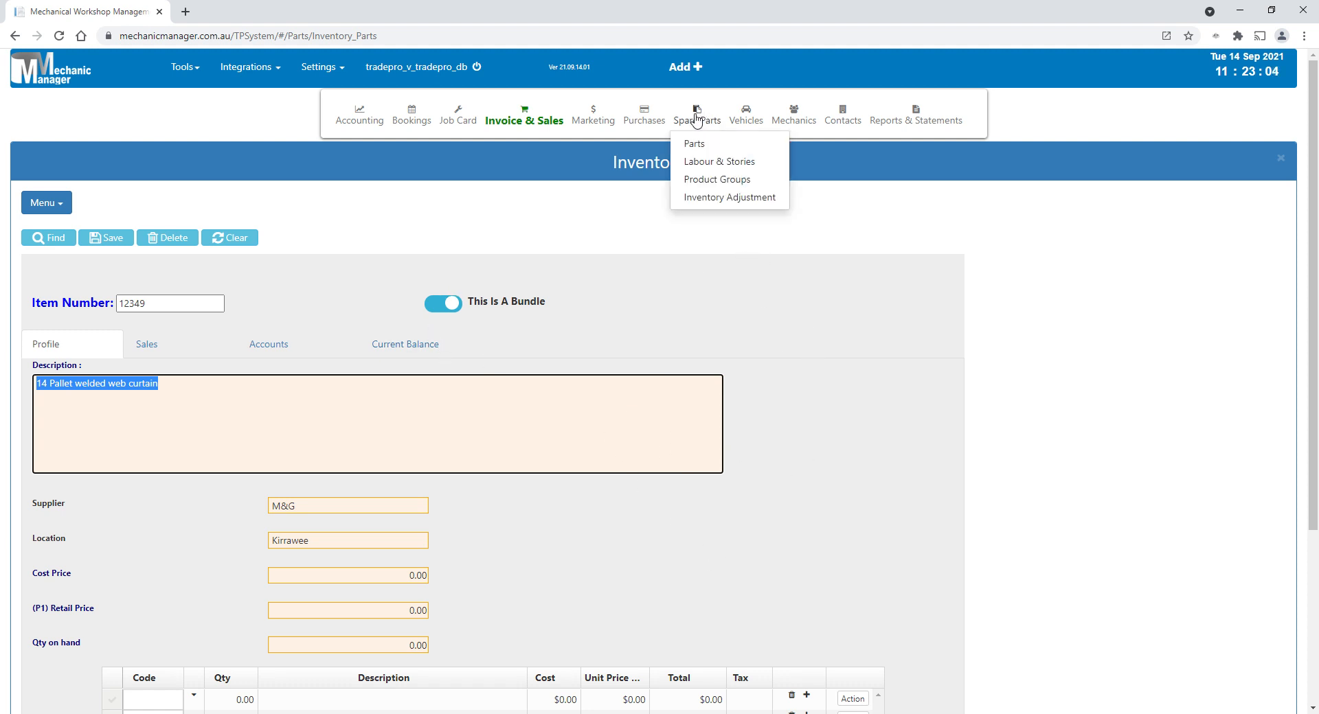
{"action": "left_click", "coordinate": [700, 165]}
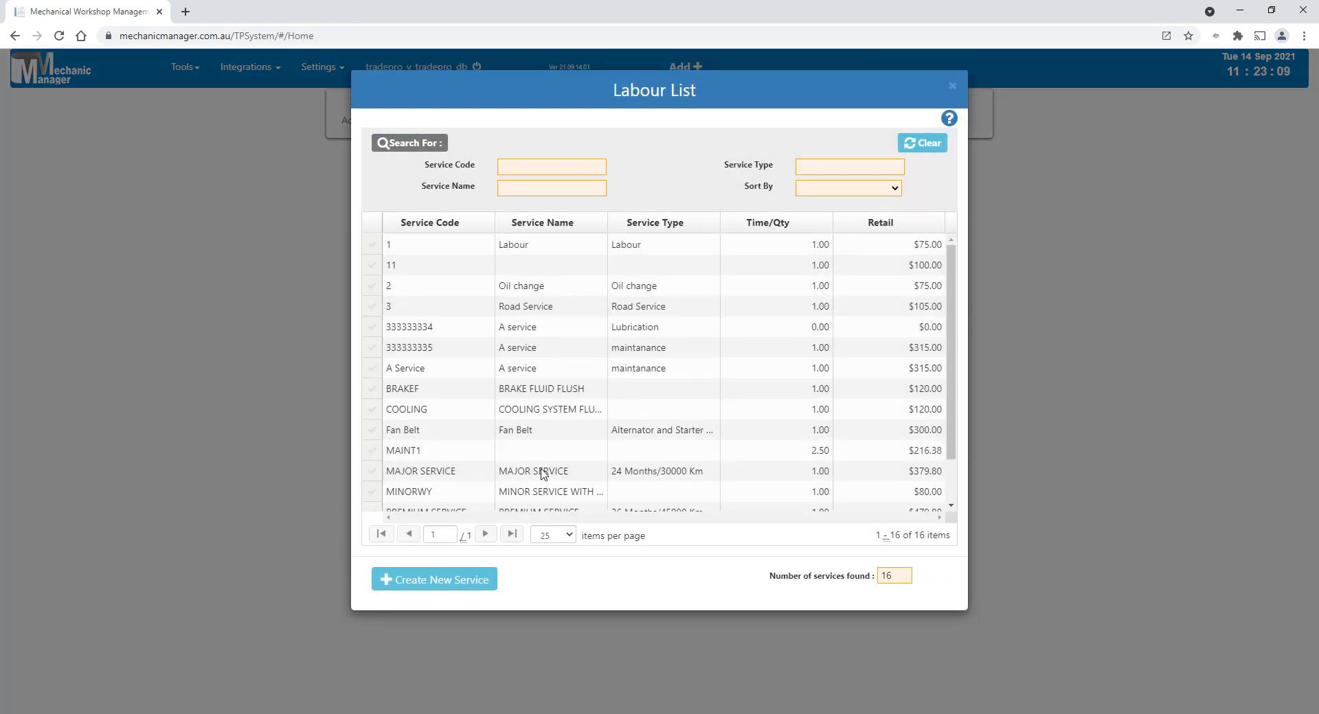
{"action": "left_click", "coordinate": [543, 472]}
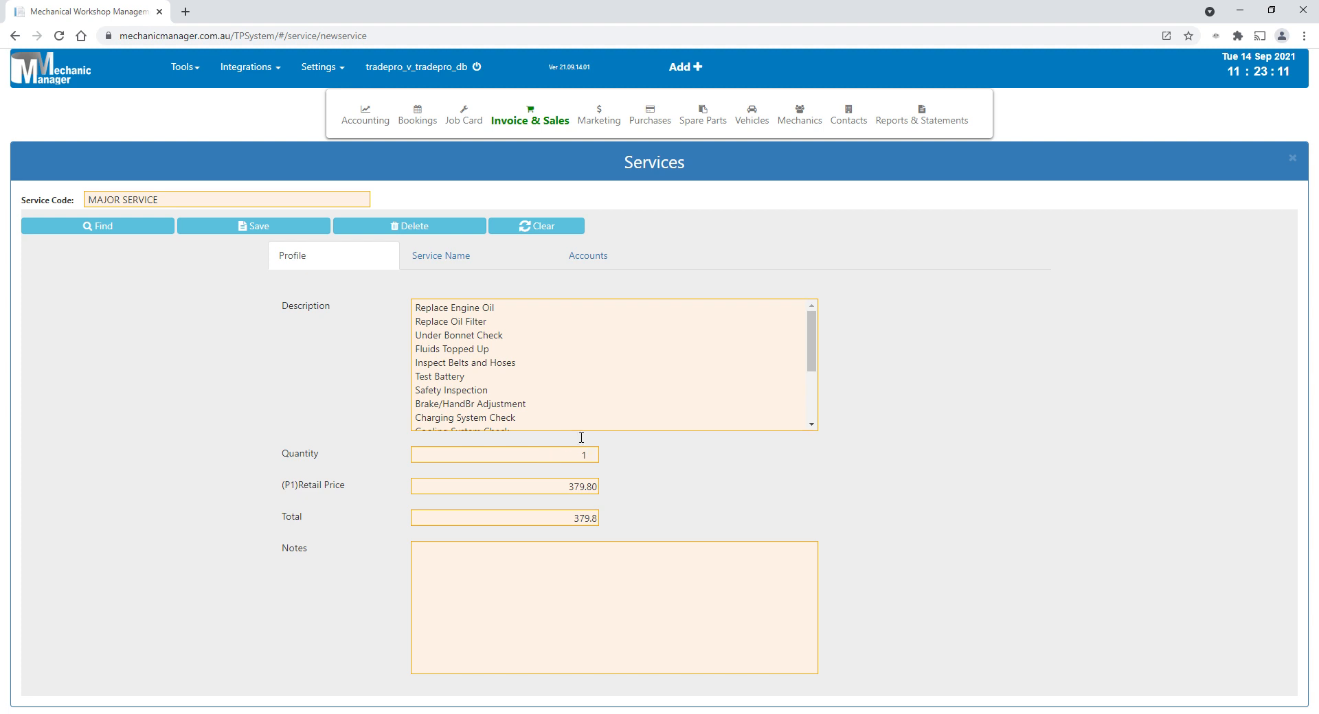
{"action": "left_click_drag", "start_coordinate": [415, 307], "coordinate": [577, 455]}
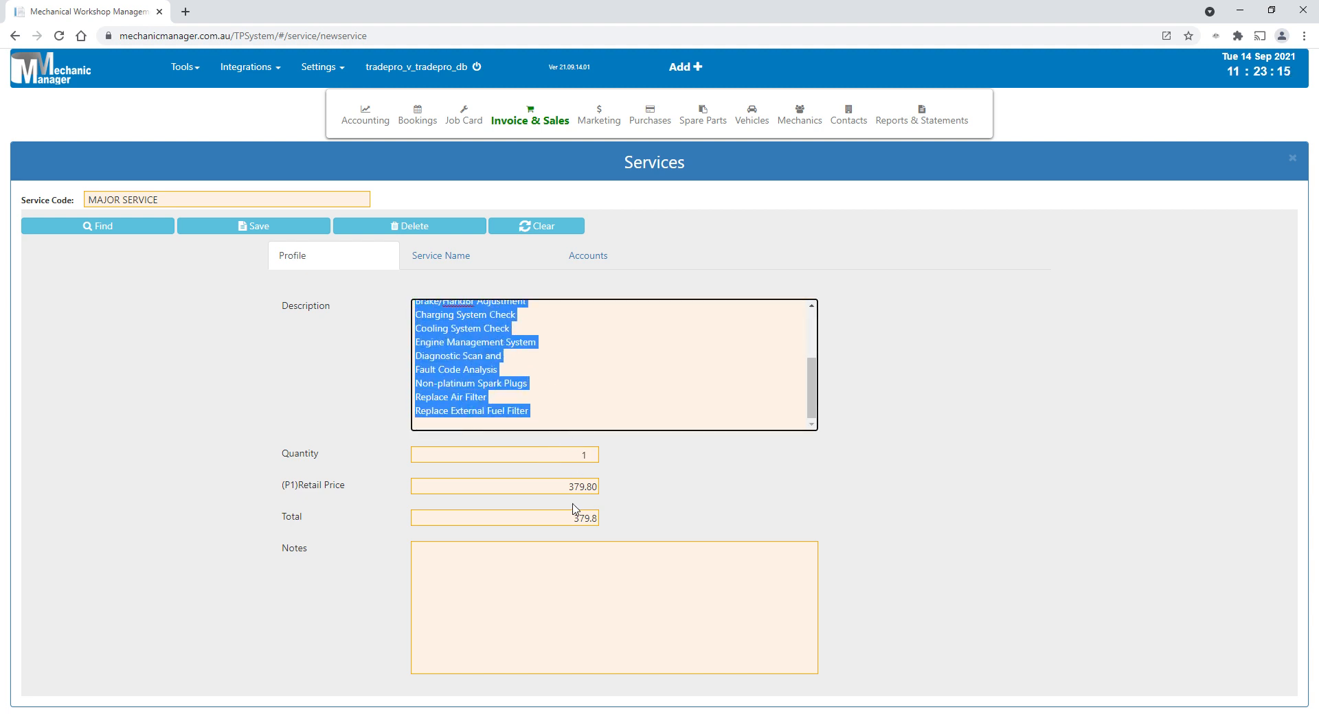
{"action": "left_click", "coordinate": [466, 571]}
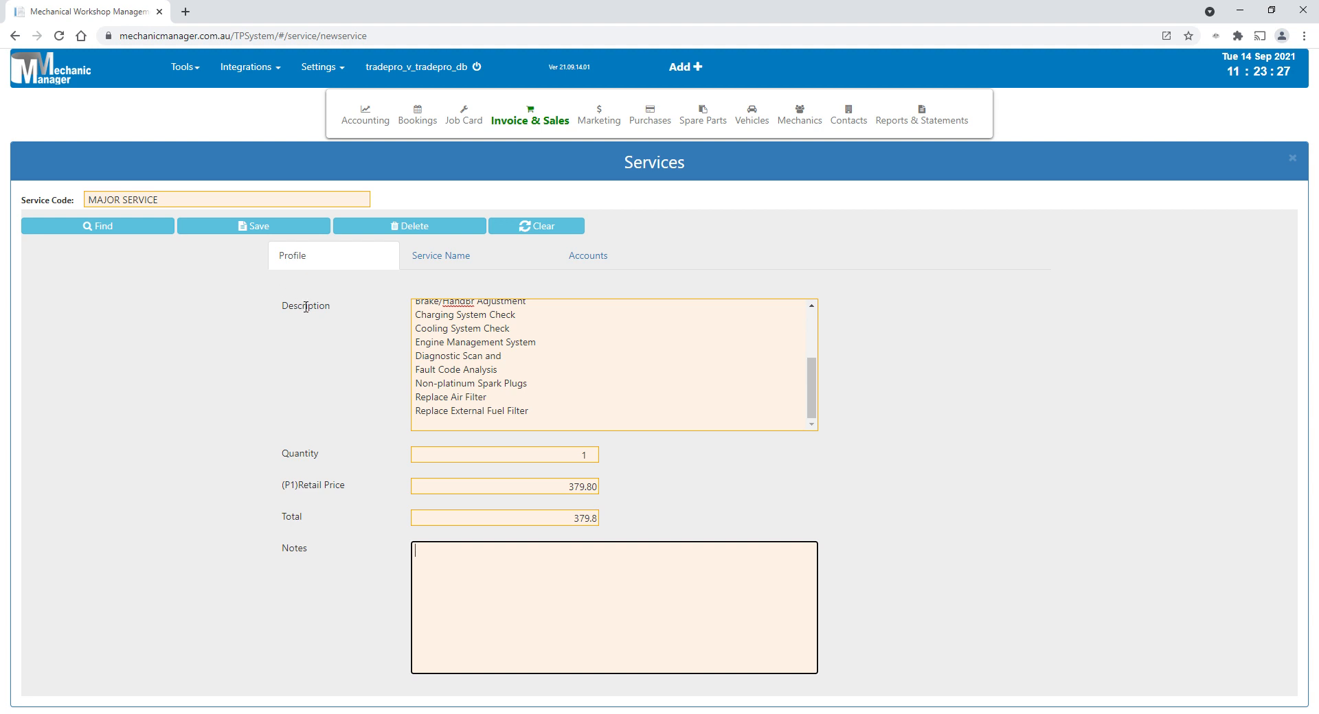
- Start a new invoice and add the MAJOR SERVICE item to its first line
{"action": "left_click", "coordinate": [546, 125]}
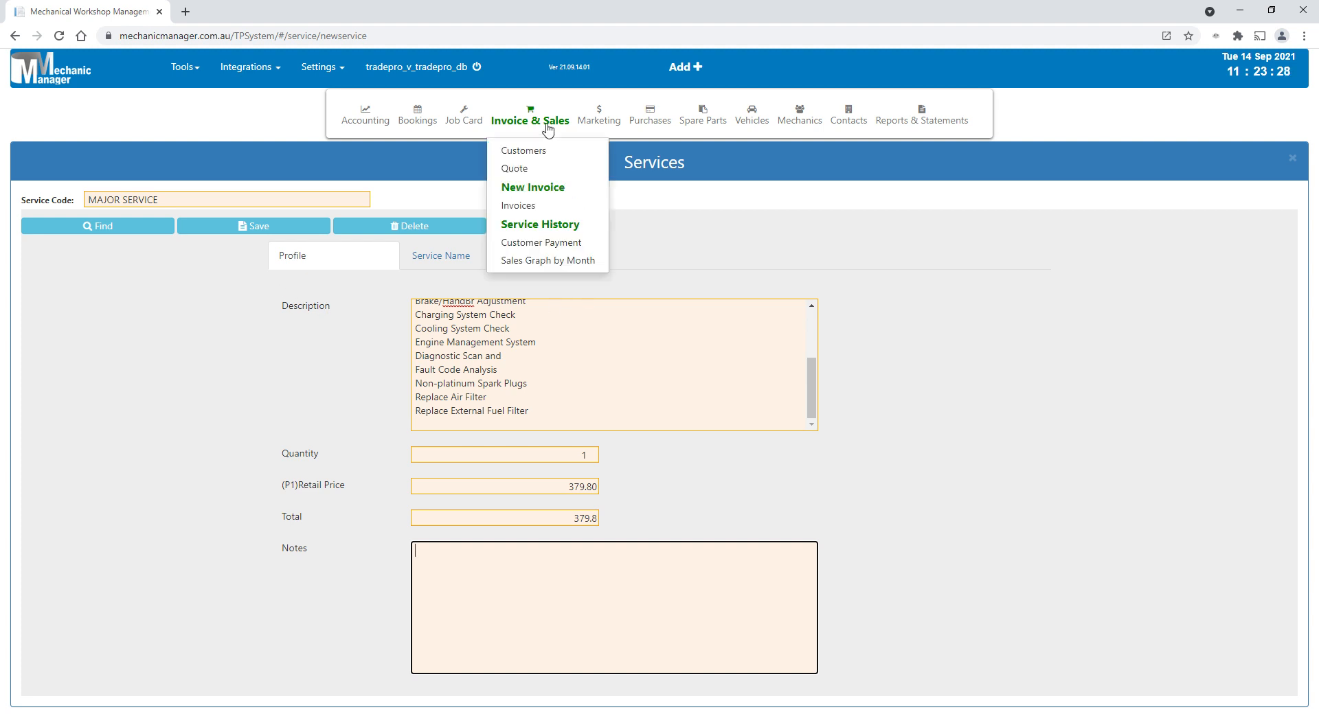
{"action": "left_click", "coordinate": [556, 190]}
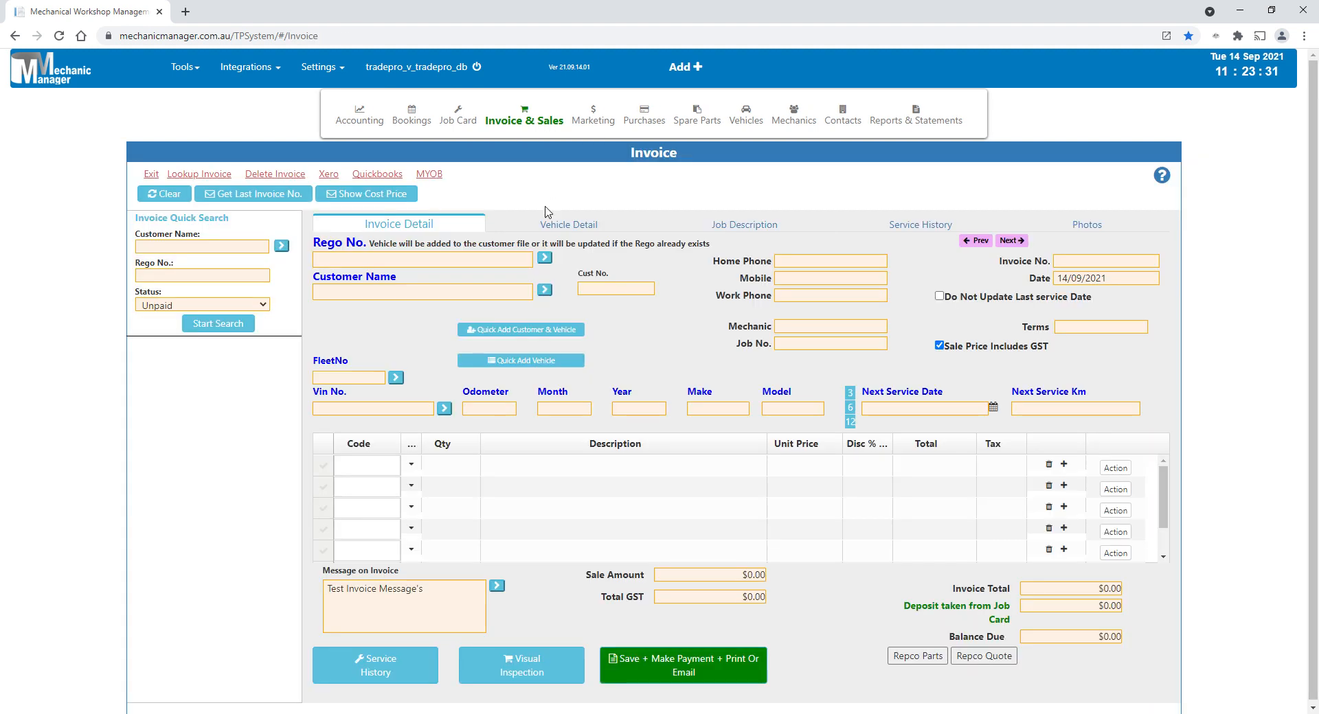
{"action": "left_click", "coordinate": [388, 473]}
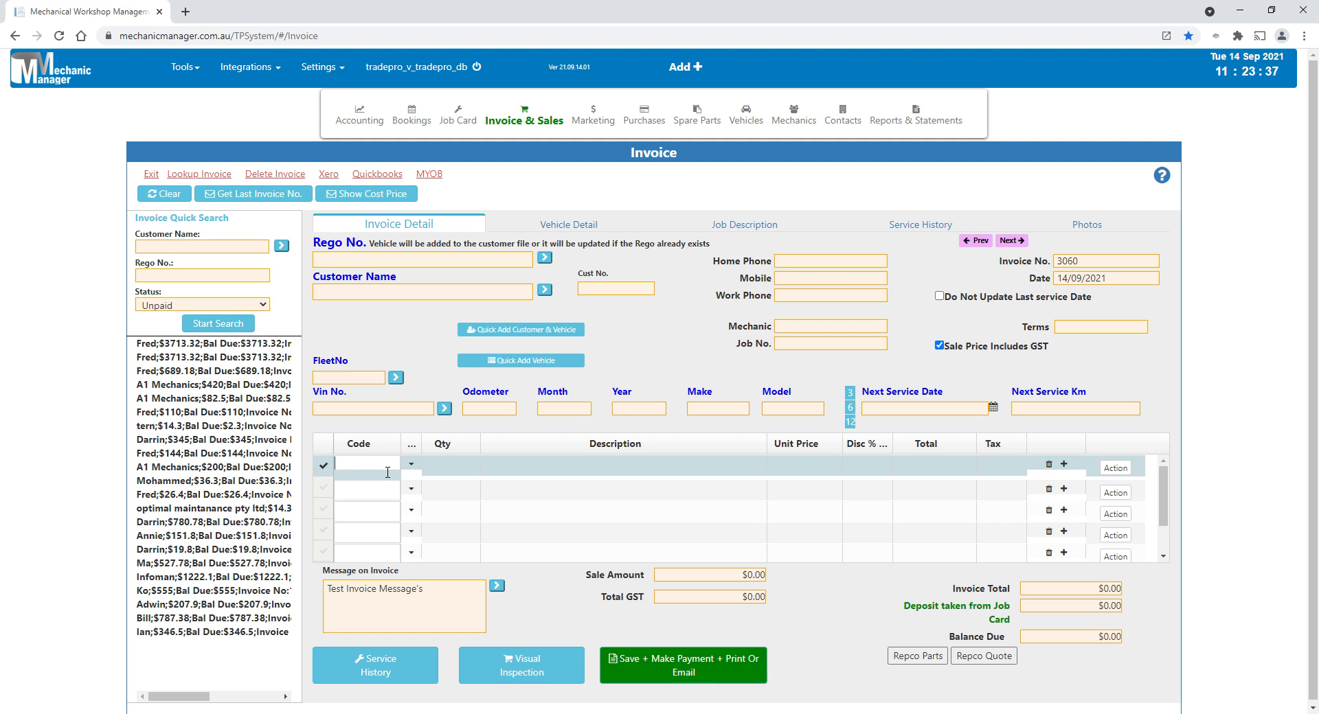
{"action": "type", "text": "m"}
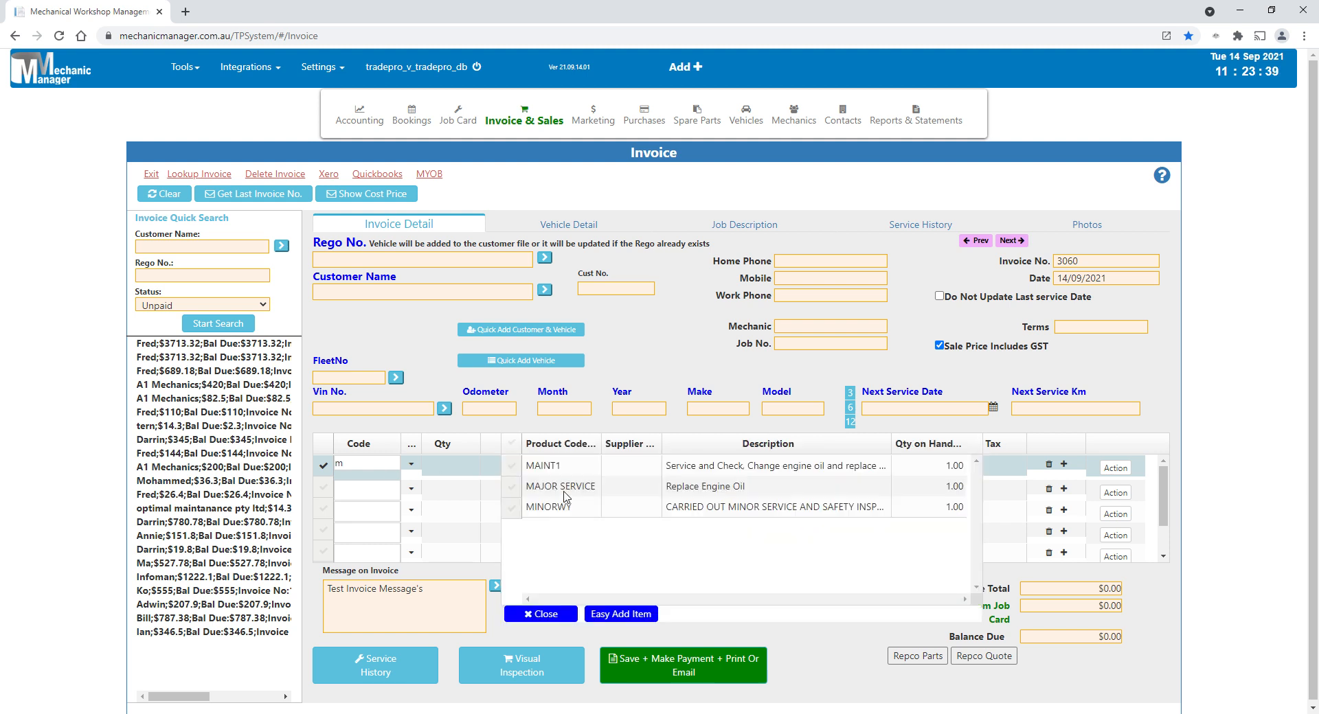
{"action": "left_click", "coordinate": [563, 491]}
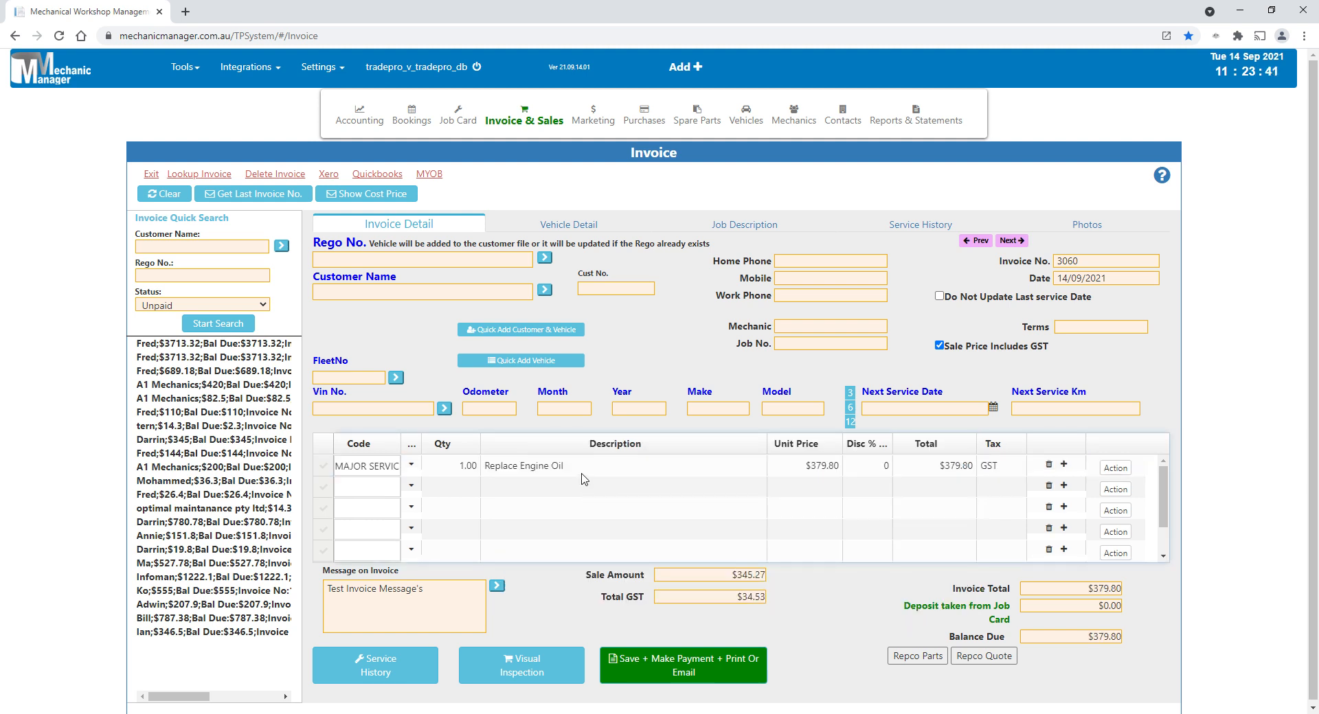
- Expand the description of the MAJOR SERVICE invoice line and look through its list of tasks
{"action": "left_click", "coordinate": [579, 471]}
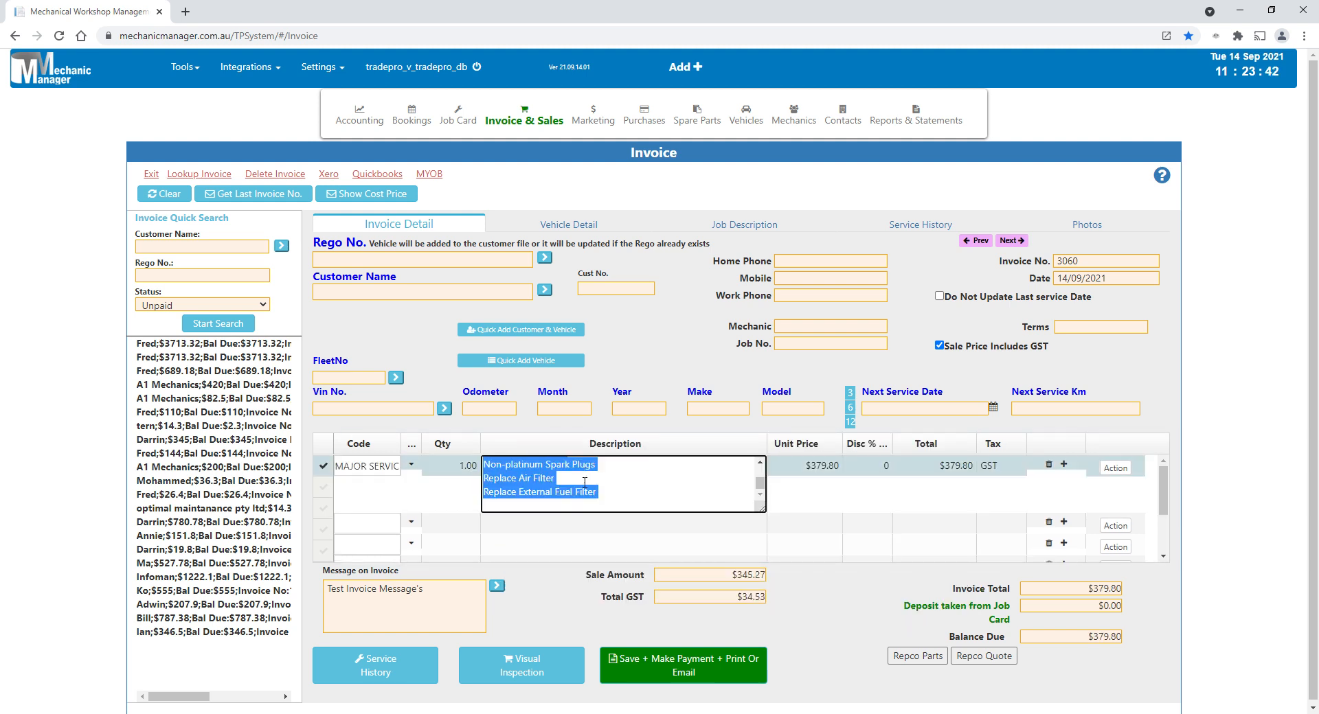
{"action": "left_click", "coordinate": [759, 465]}
{"action": "left_click", "coordinate": [760, 465]}
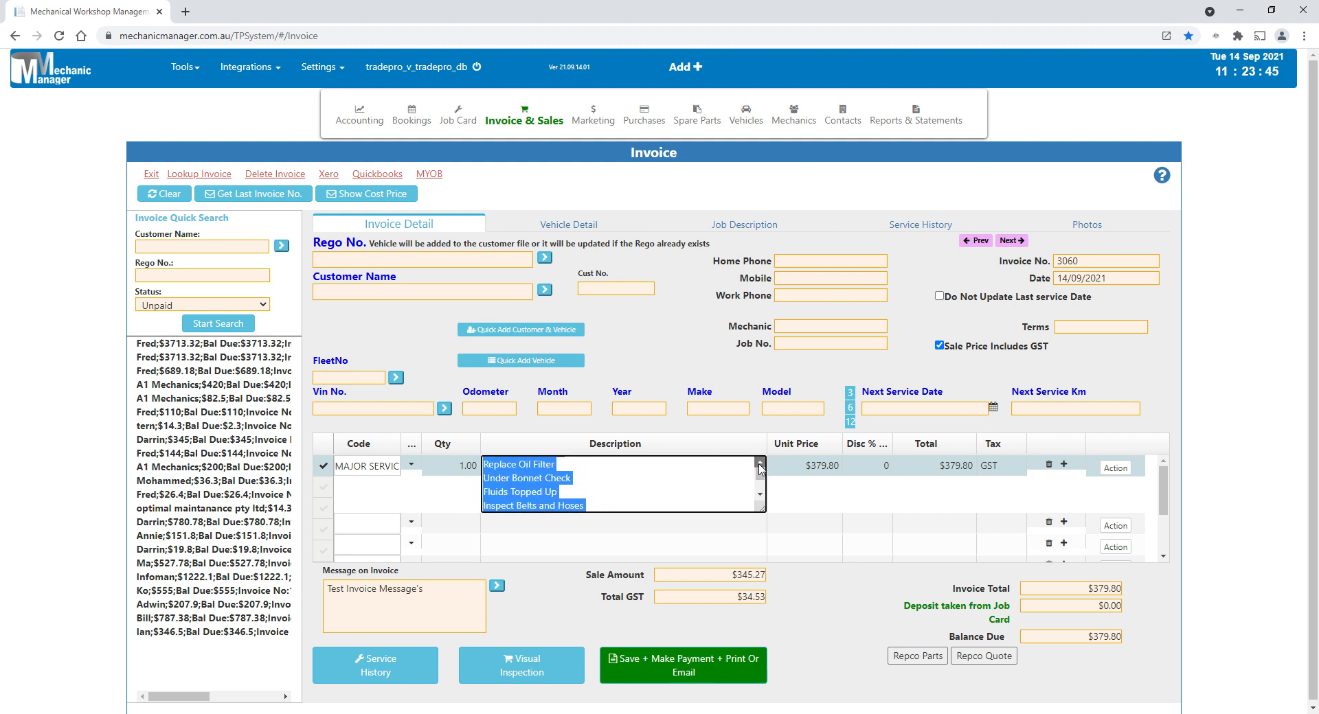
- Go back over the MAJOR SERVICE line's full description up to its first task and close the description editor
{"action": "left_click", "coordinate": [759, 465]}
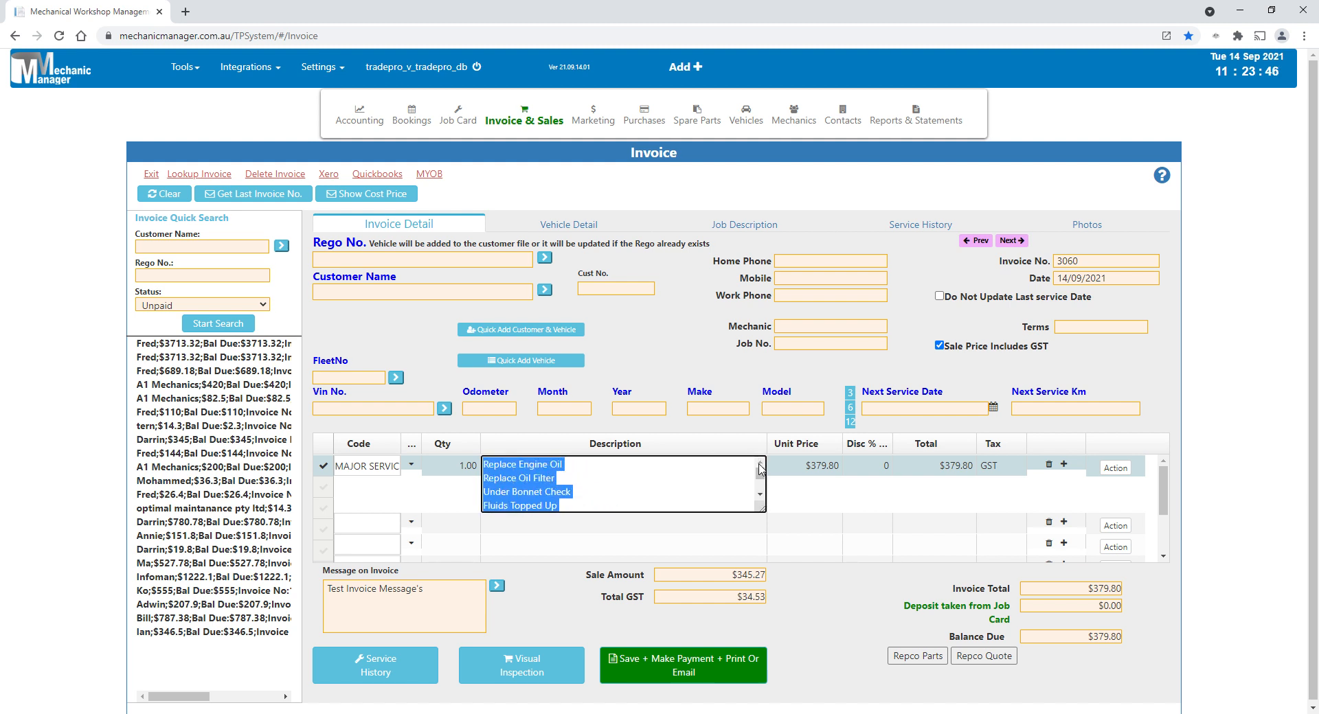
{"action": "left_click", "coordinate": [502, 530]}
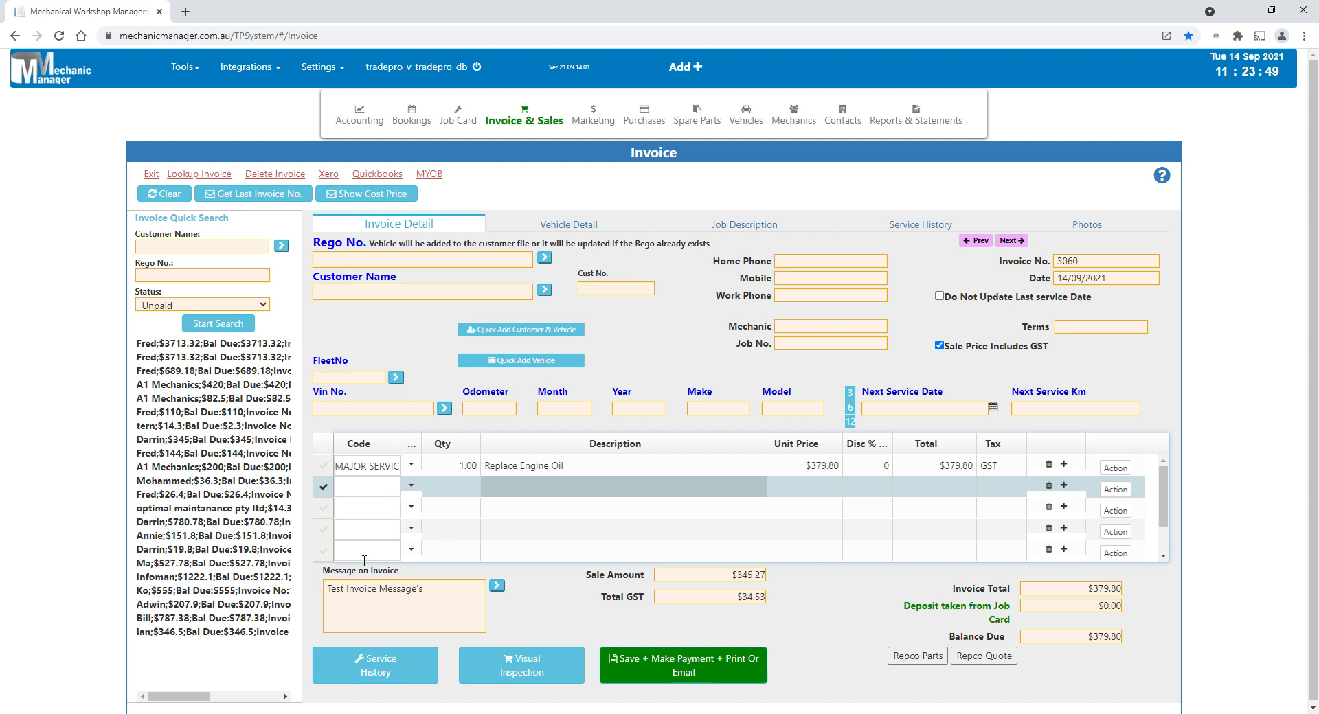
{"action": "left_click", "coordinate": [550, 467]}
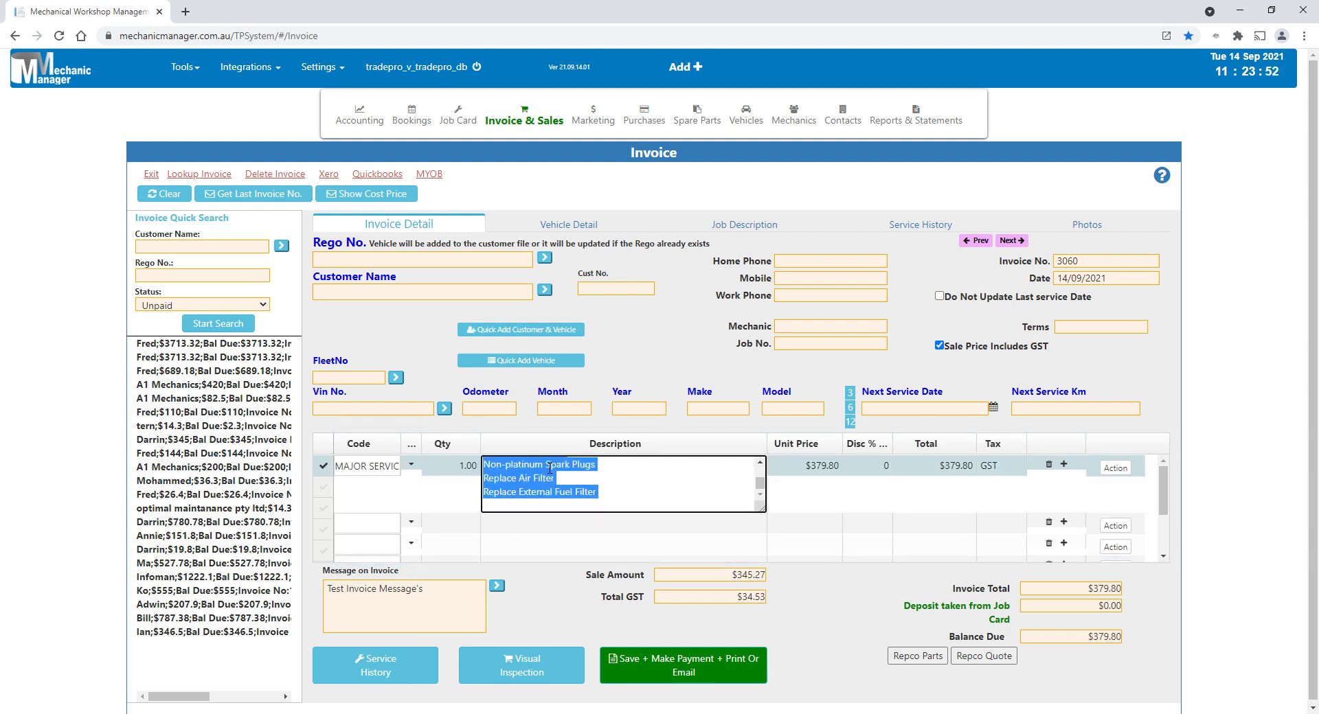
{"action": "left_click", "coordinate": [759, 464]}
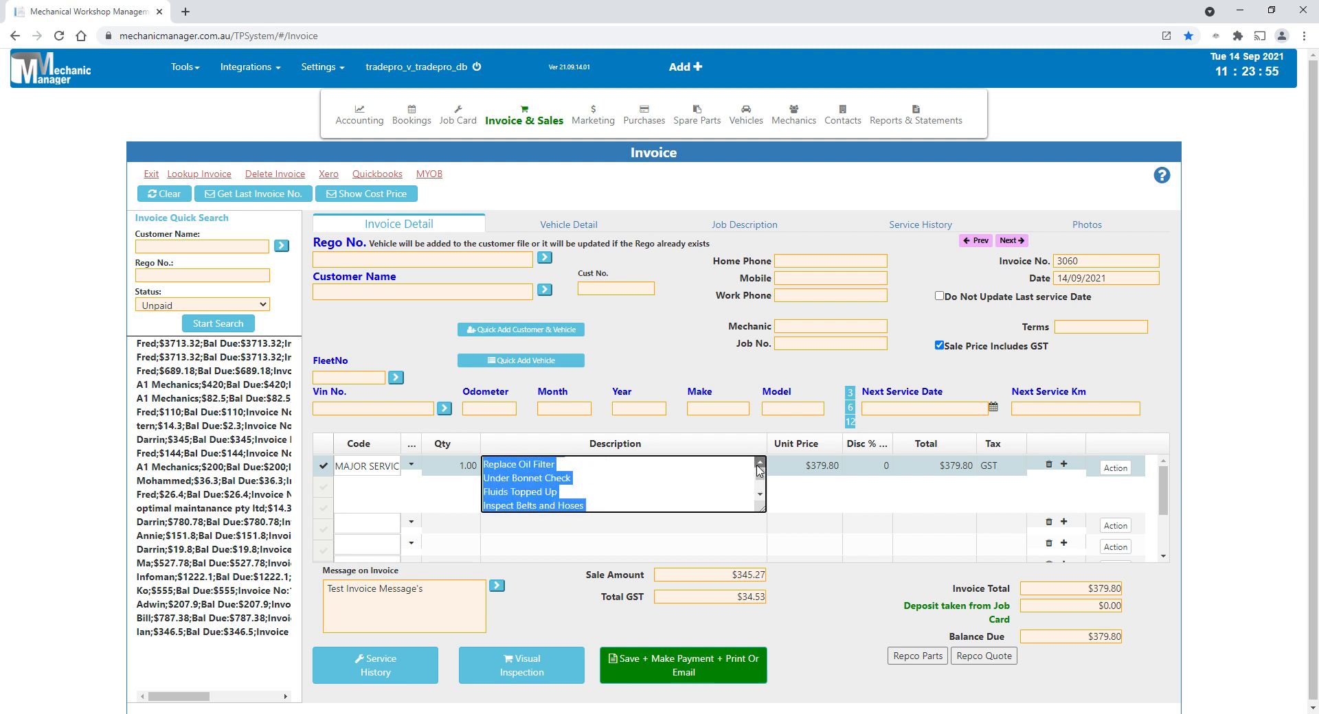
{"action": "left_click", "coordinate": [759, 464]}
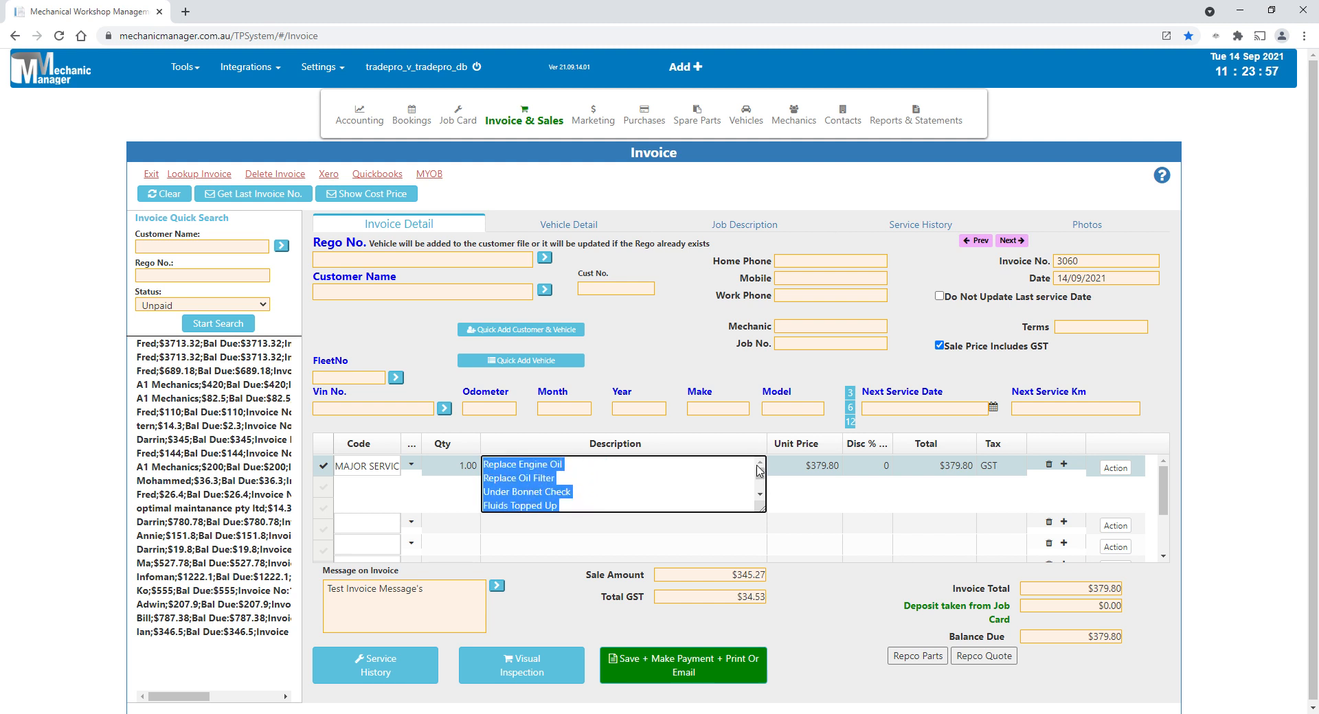
{"action": "left_click", "coordinate": [684, 374]}
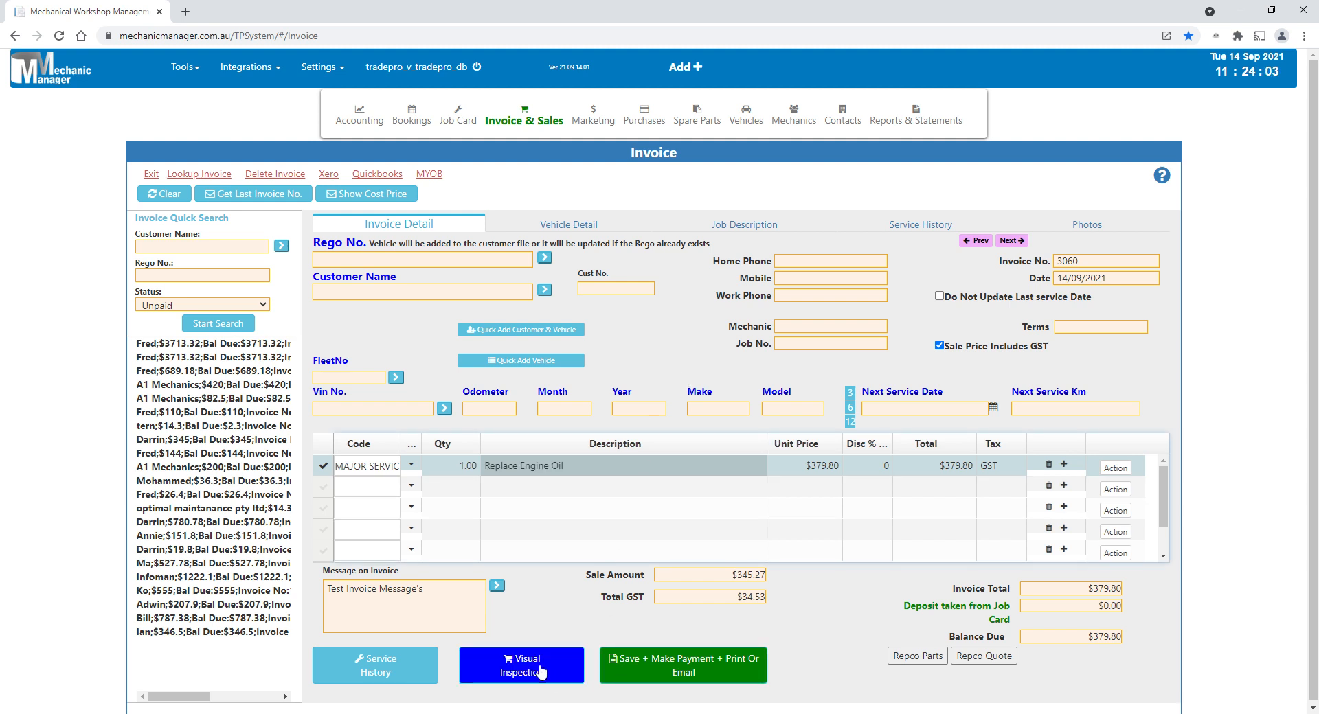
- Find customers starting with "a", assign the first match to the invoice, and dismiss the vehicle list
{"action": "left_click", "coordinate": [374, 297]}
{"action": "type", "text": "a"}
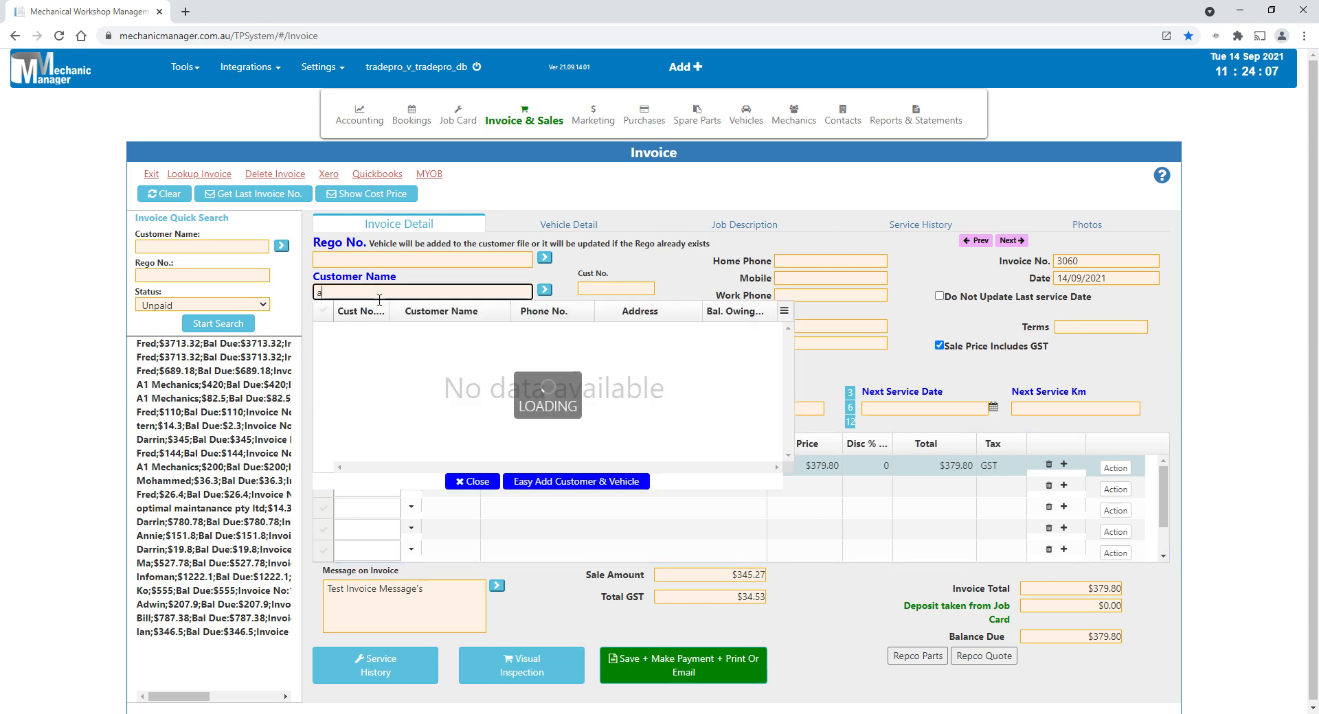
{"action": "left_click", "coordinate": [419, 339]}
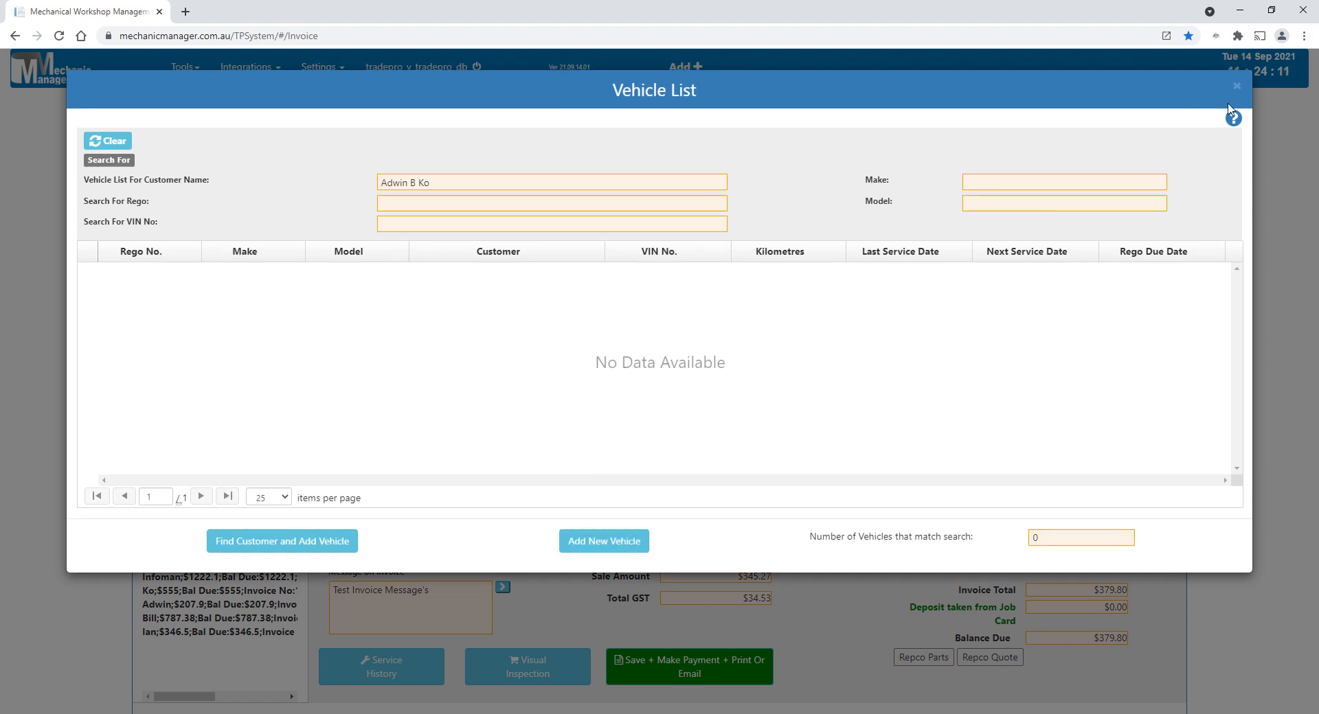
{"action": "left_click", "coordinate": [1267, 287]}
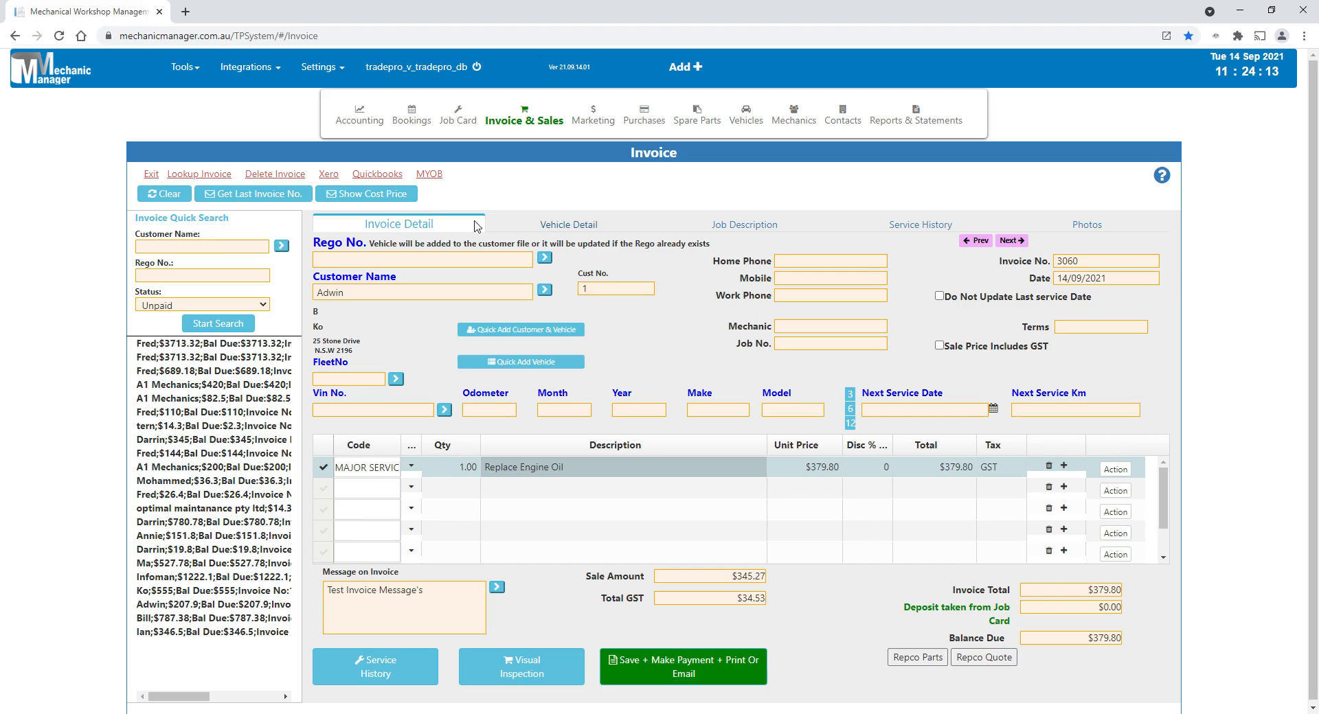
- Search registrations starting with "a" and assign the Ford Forte ABC-123 to the invoice
{"action": "left_click", "coordinate": [345, 265]}
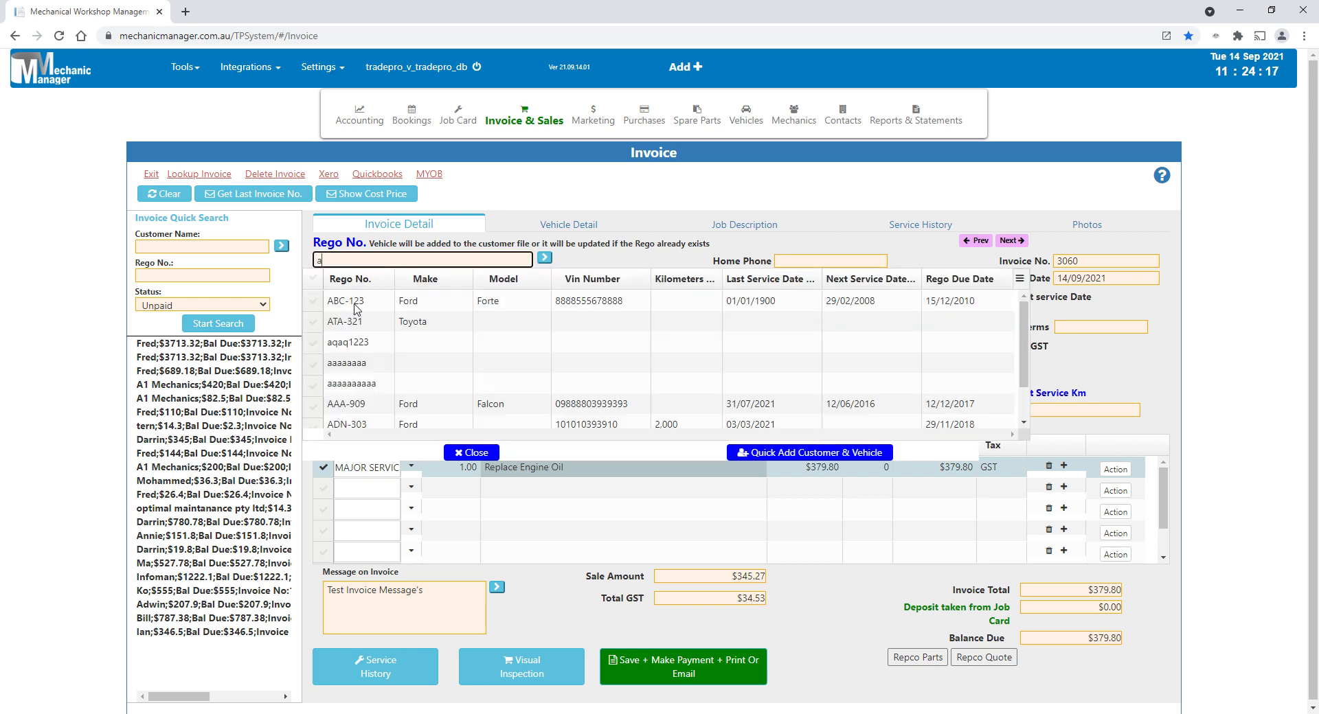
{"action": "left_click", "coordinate": [355, 302]}
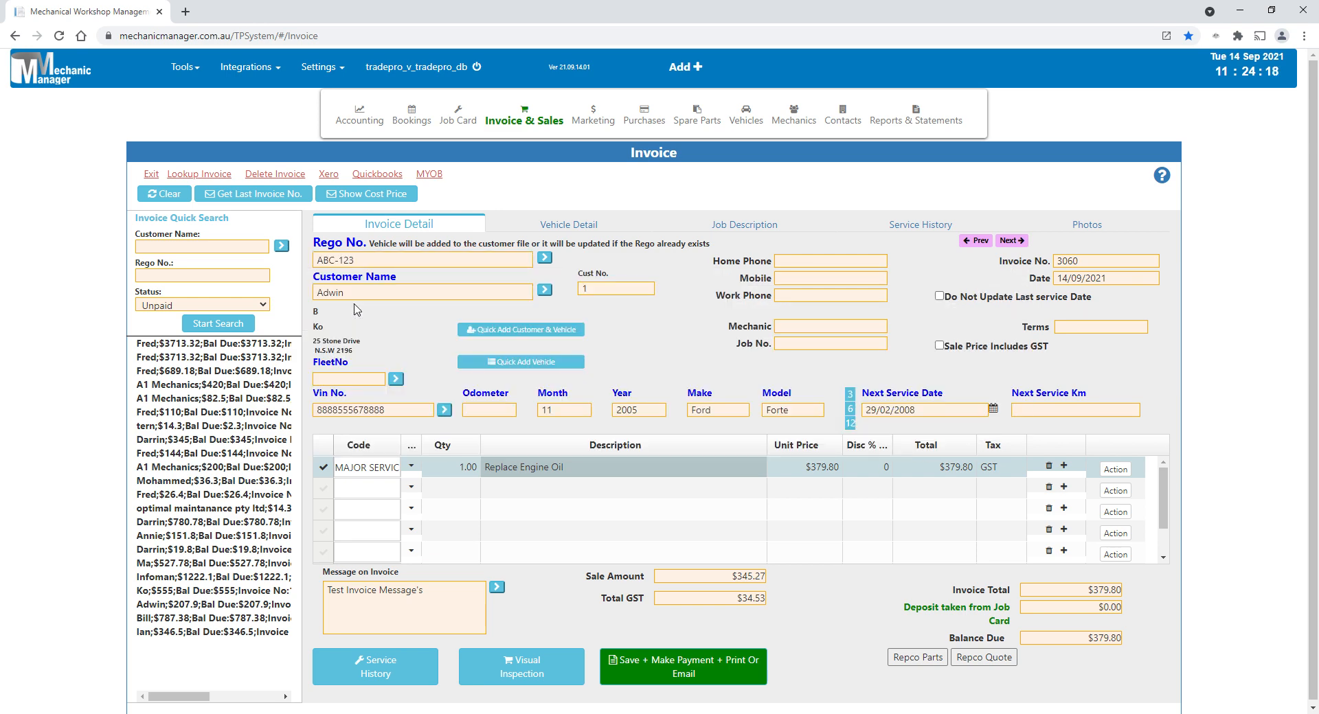
{"action": "left_click", "coordinate": [369, 265]}
{"action": "left_click", "coordinate": [368, 303]}
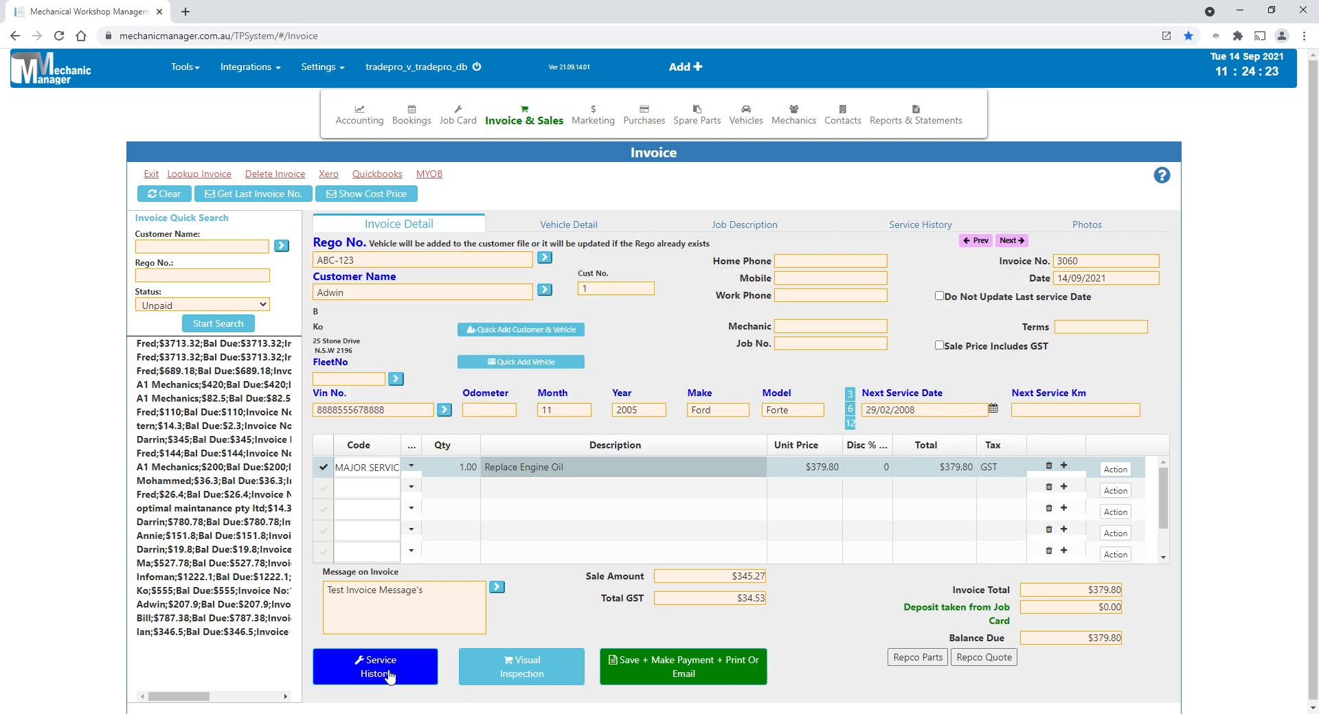
- Try out the invoice's visual inspection, marking Battery good, Alternator urgent and Headlights - 1 as needing attention, and leave without saving
{"action": "left_click", "coordinate": [518, 667]}
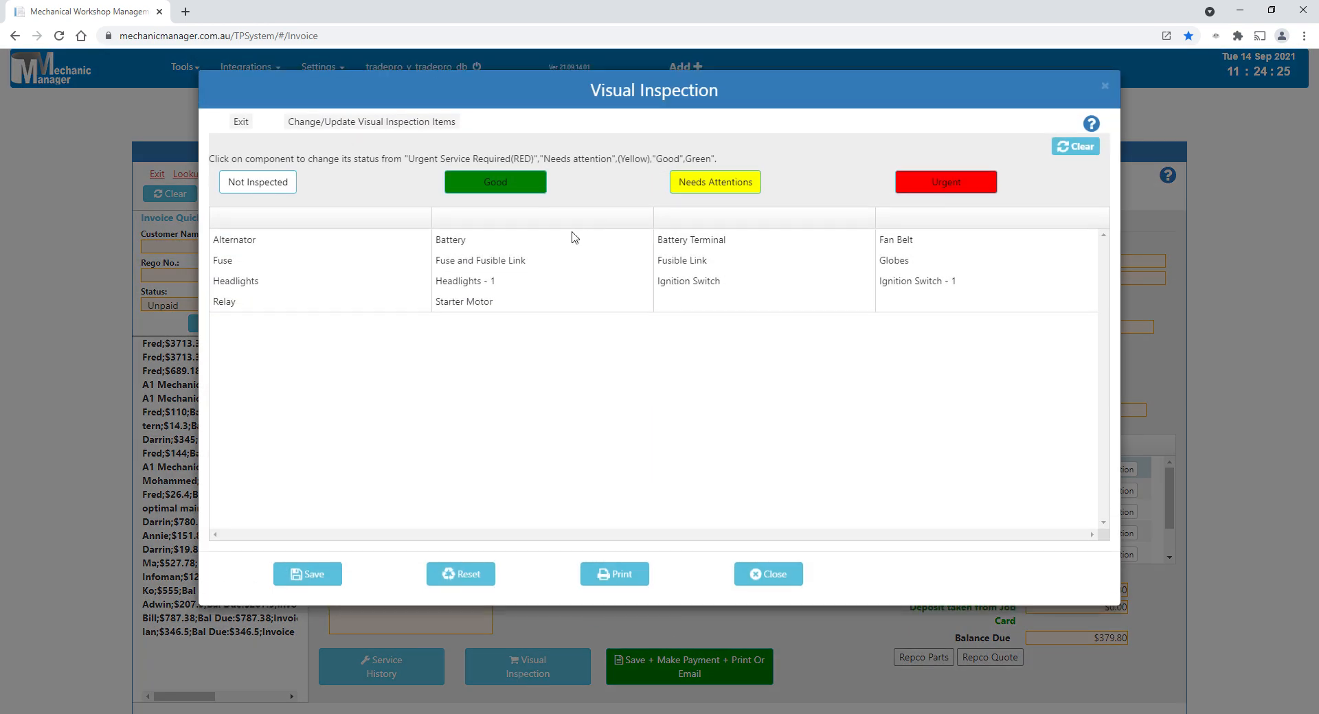
{"action": "left_click", "coordinate": [448, 240]}
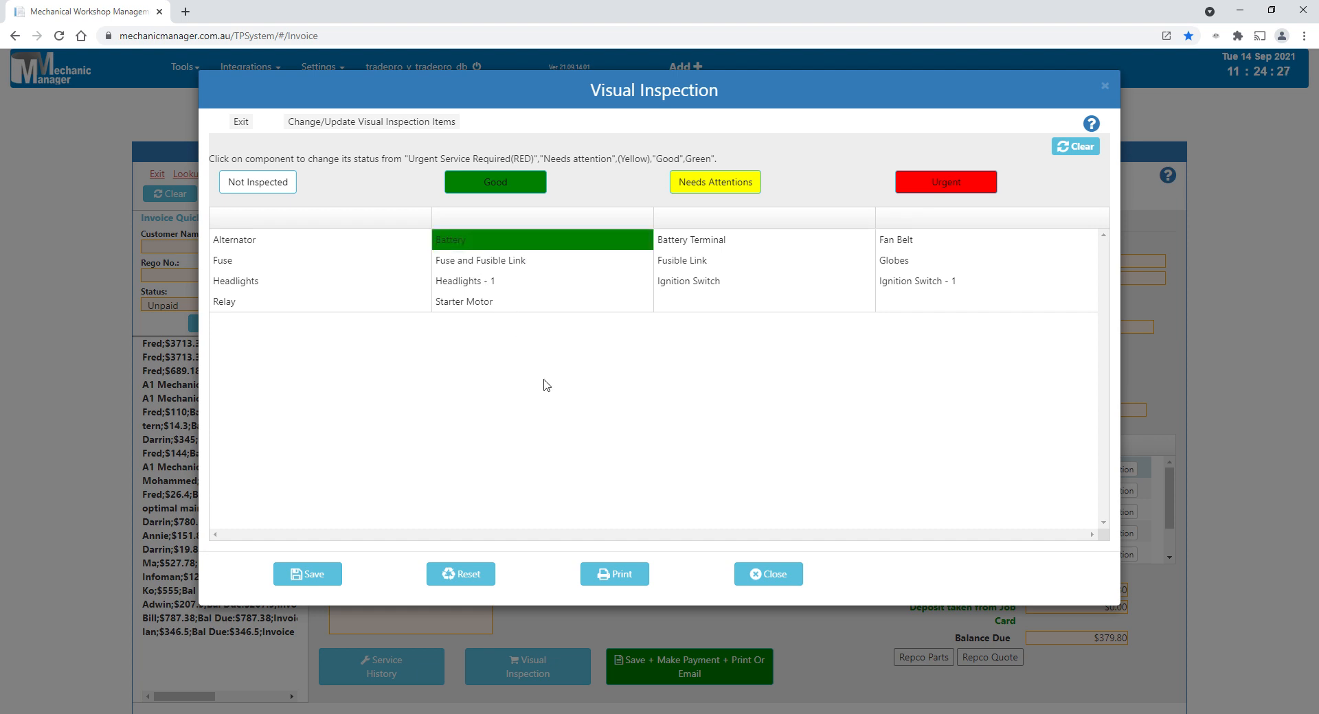
{"action": "left_click", "coordinate": [242, 248]}
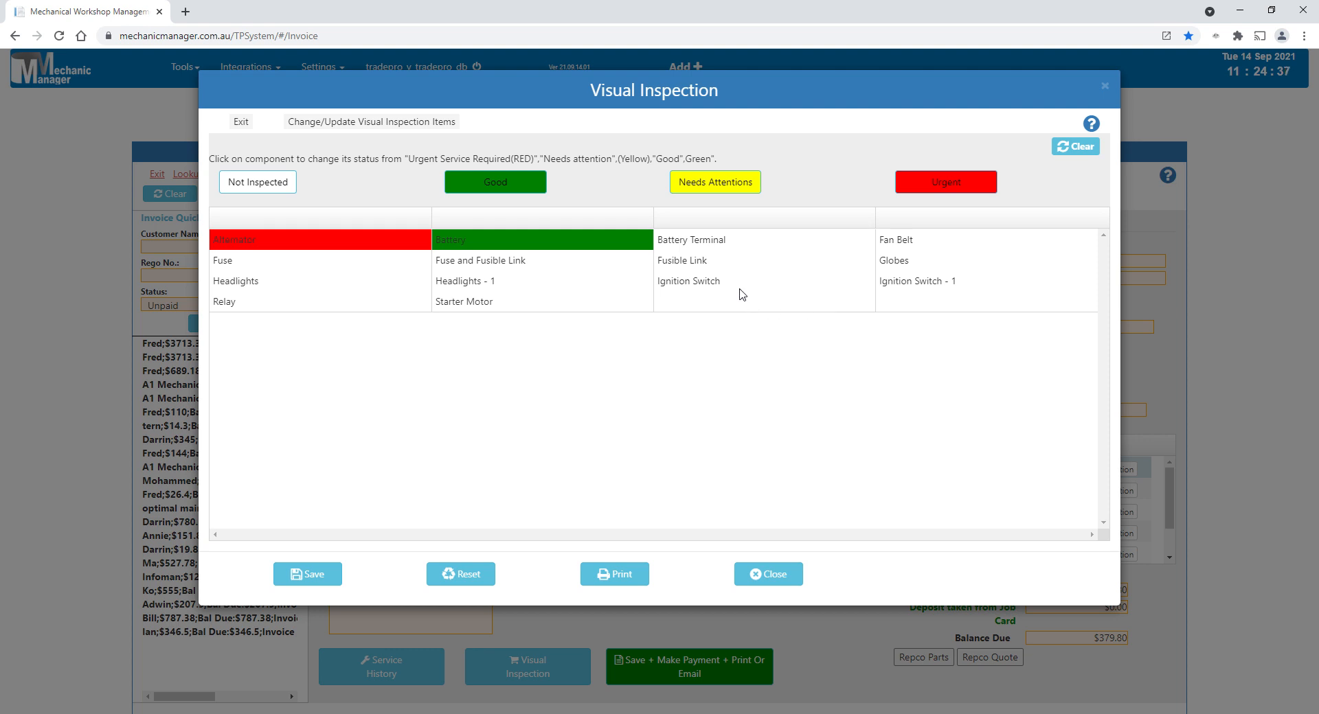
{"action": "left_click", "coordinate": [456, 284]}
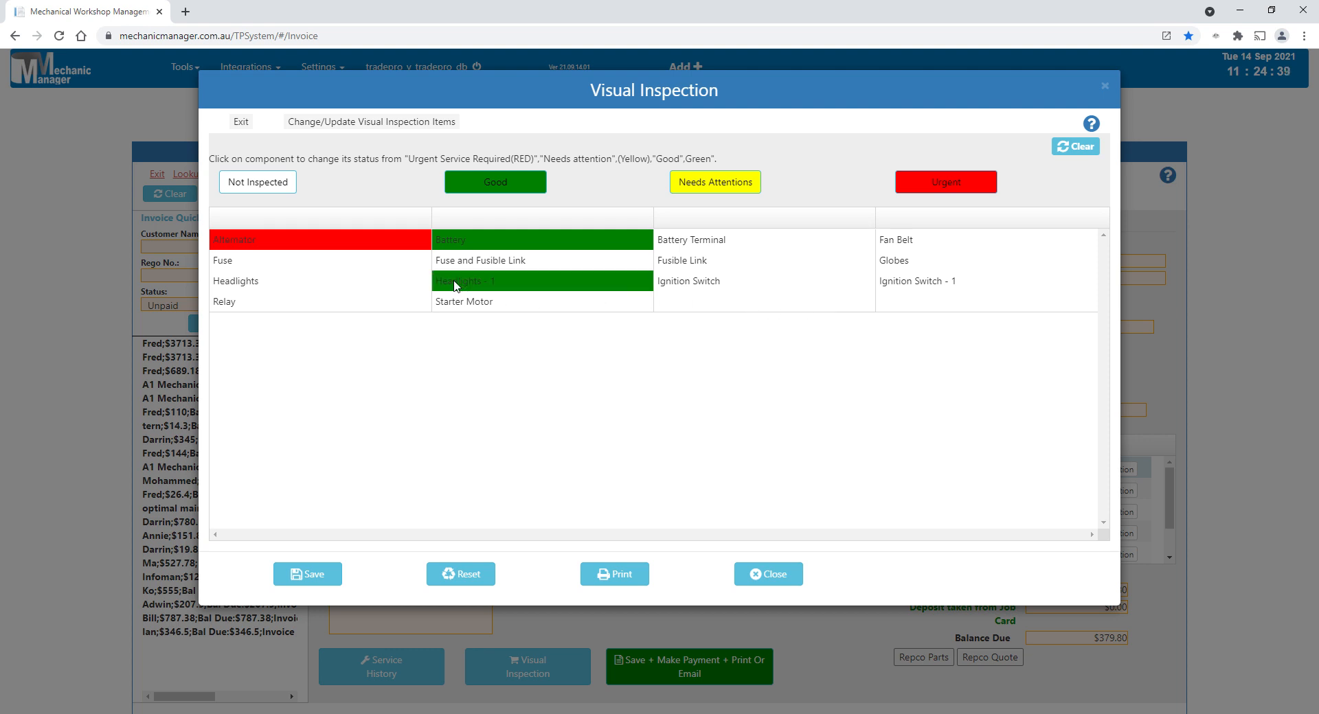
{"action": "left_click", "coordinate": [456, 284]}
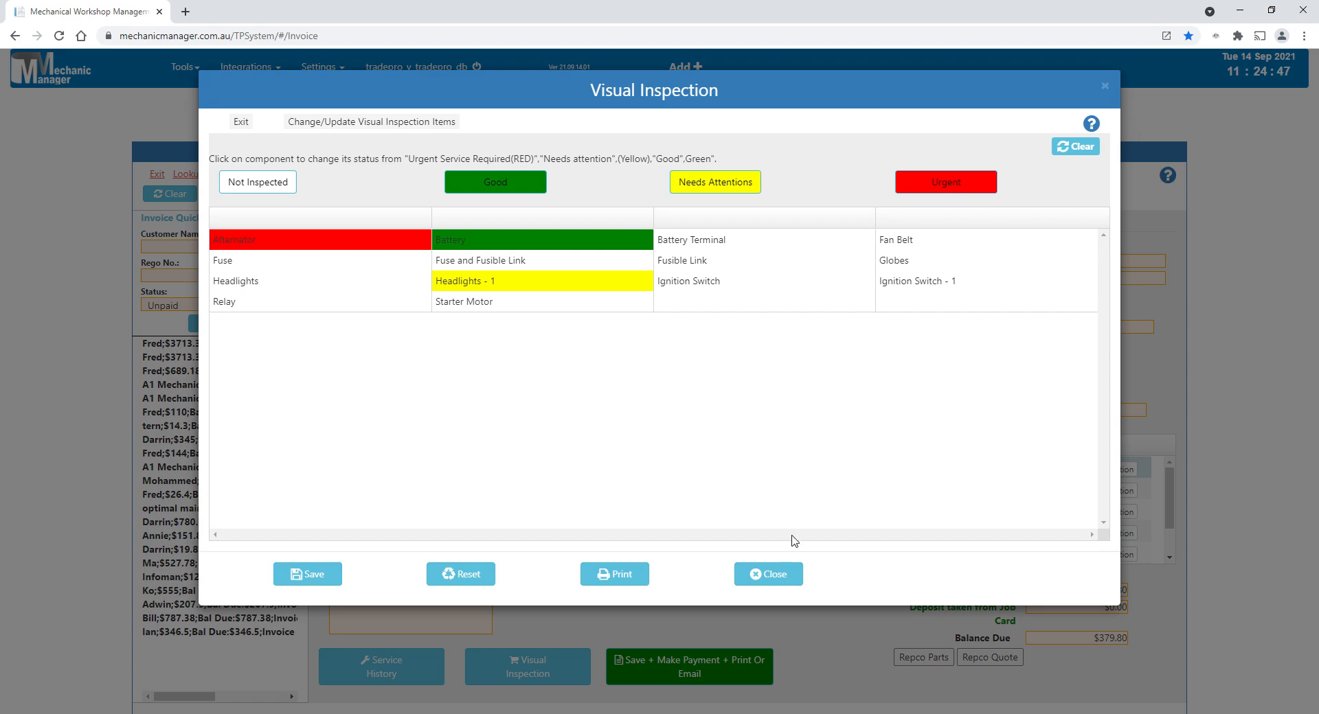
{"action": "left_click", "coordinate": [768, 575]}
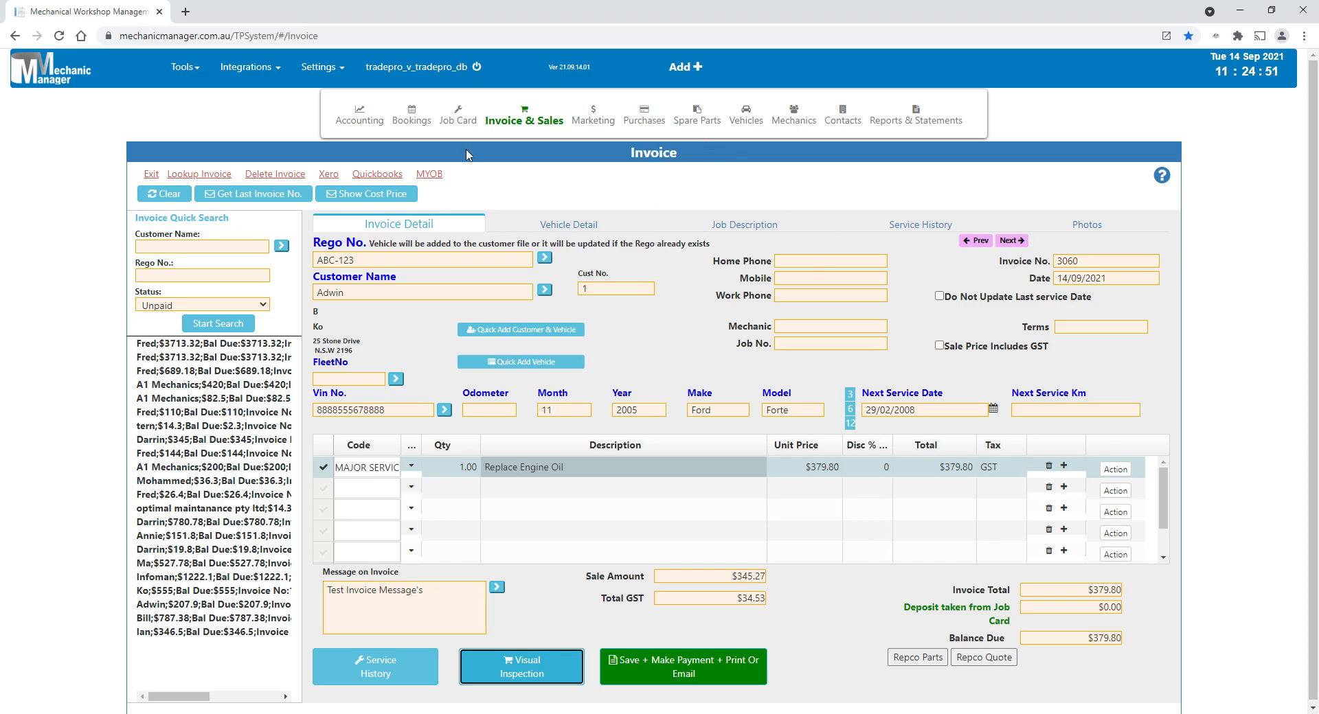
- Switch to a new job card, discarding the unsaved invoice, and load job 47 from the in-progress jobs
{"action": "left_click", "coordinate": [457, 116]}
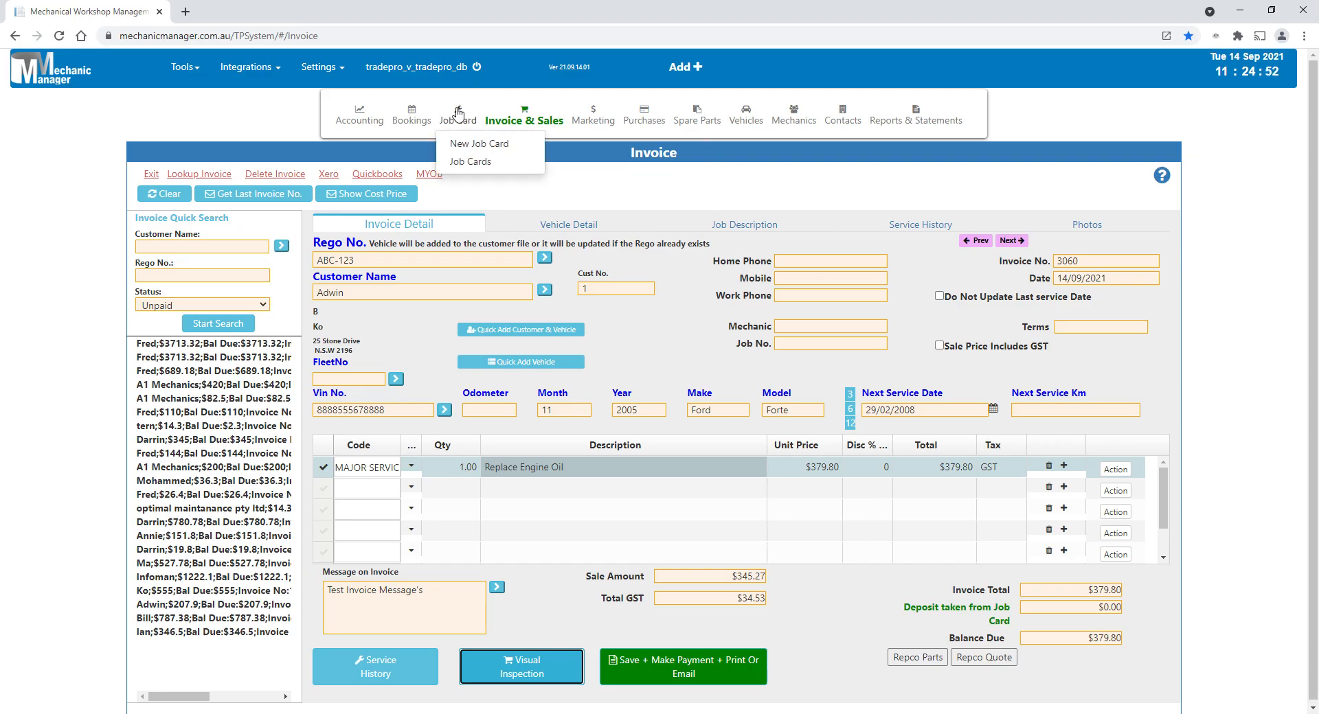
{"action": "left_click", "coordinate": [482, 145]}
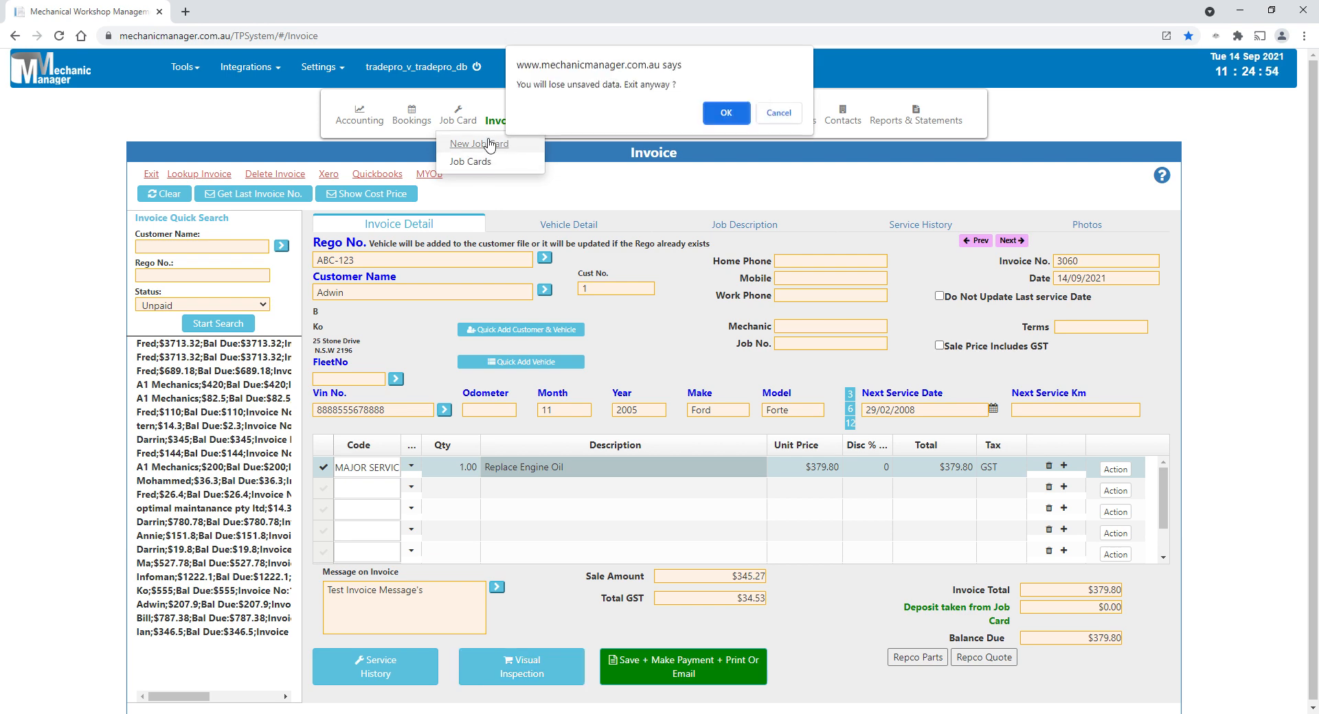
{"action": "left_click", "coordinate": [725, 118]}
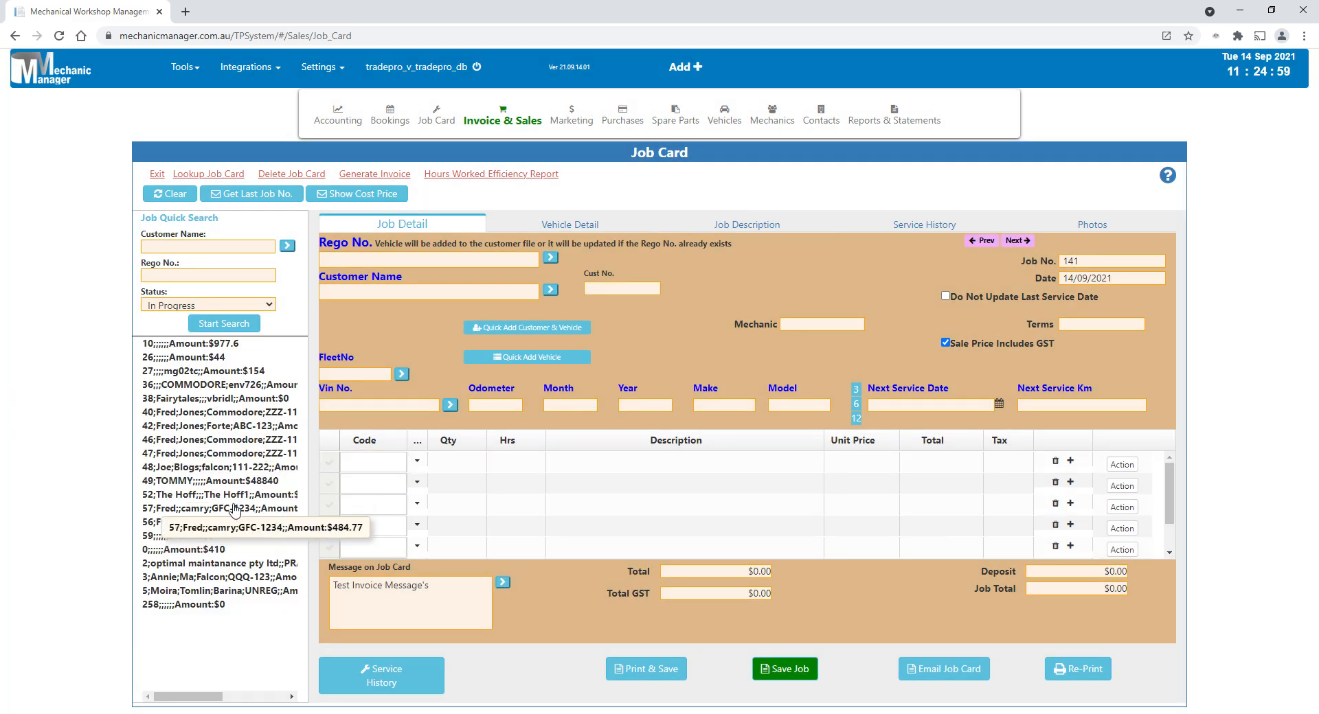
{"action": "left_click", "coordinate": [210, 454]}
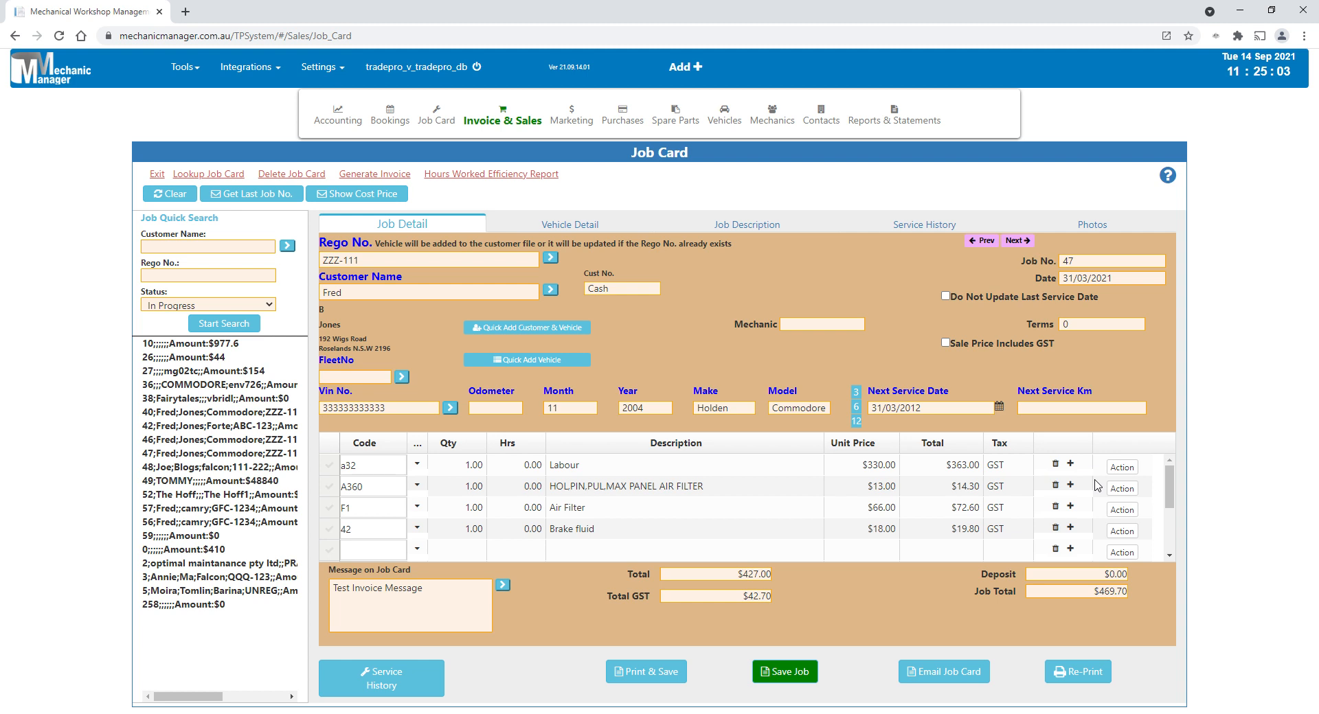
- Examine the quantity and hours fields of the job card's Labour line
{"action": "left_click", "coordinate": [535, 467]}
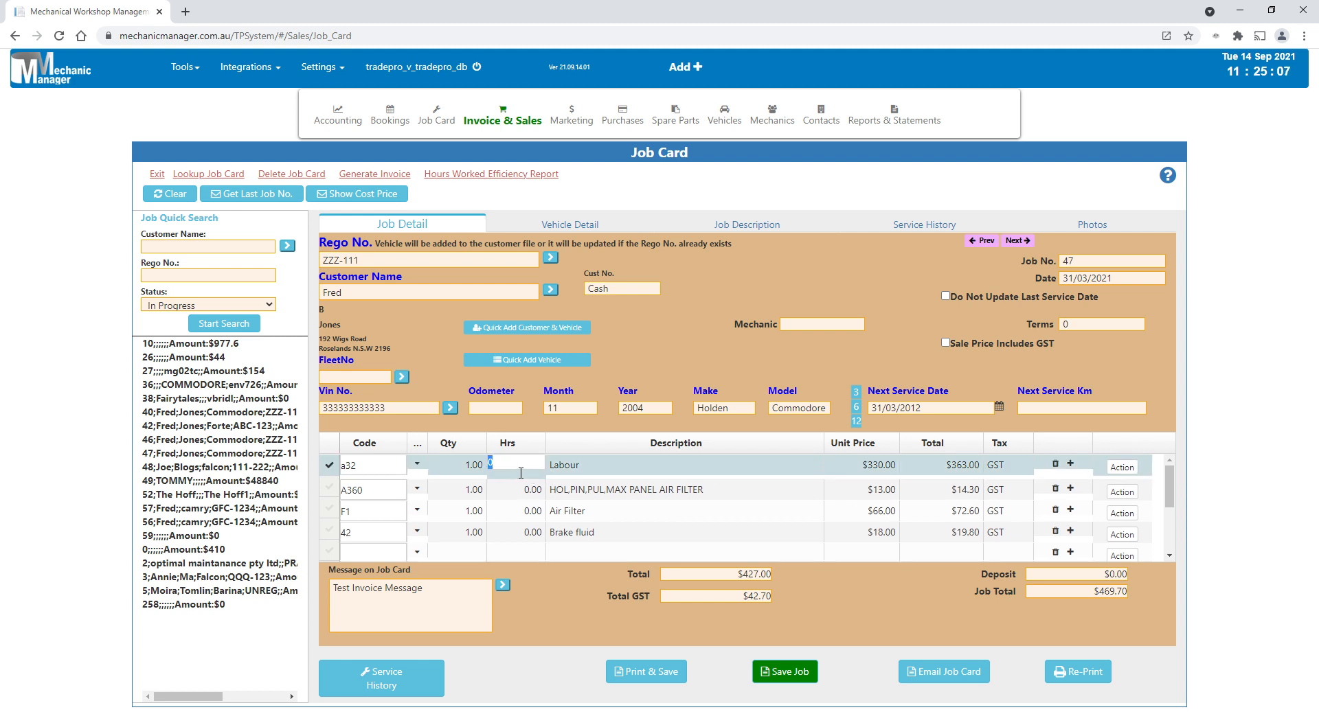
{"action": "left_click", "coordinate": [458, 469]}
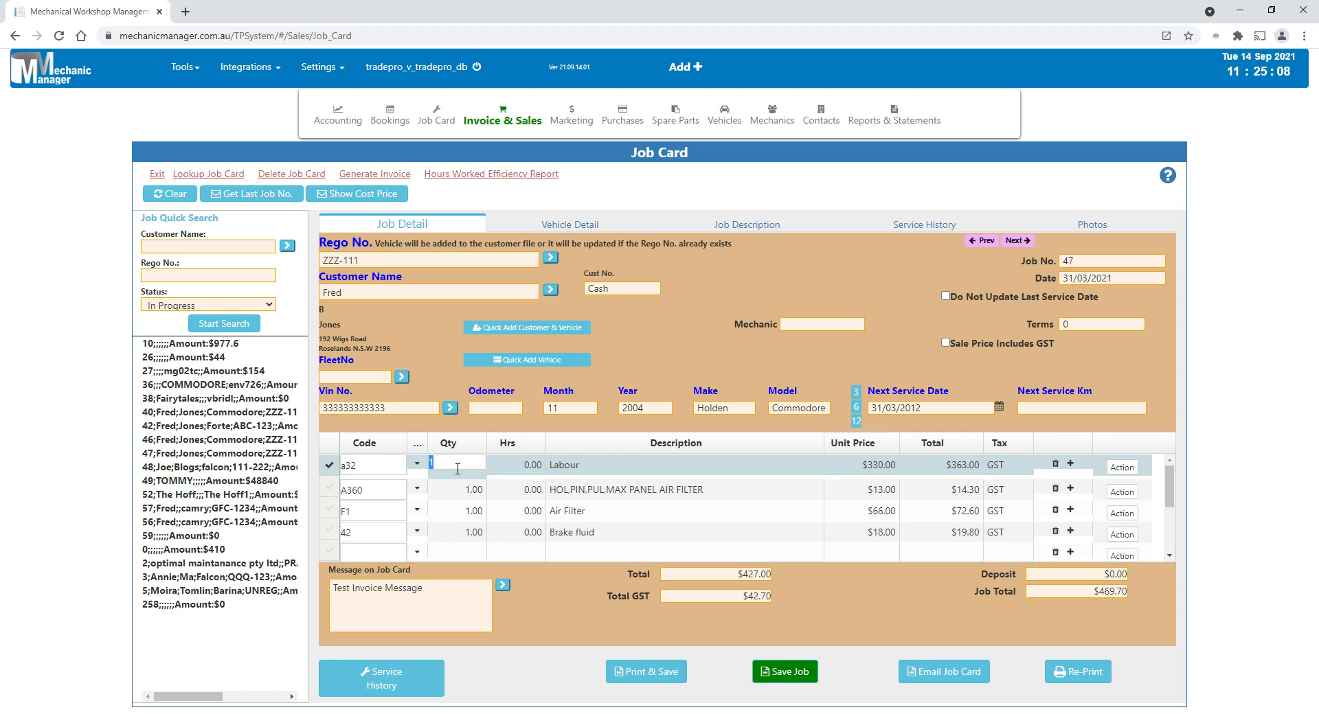
{"action": "left_click", "coordinate": [518, 473]}
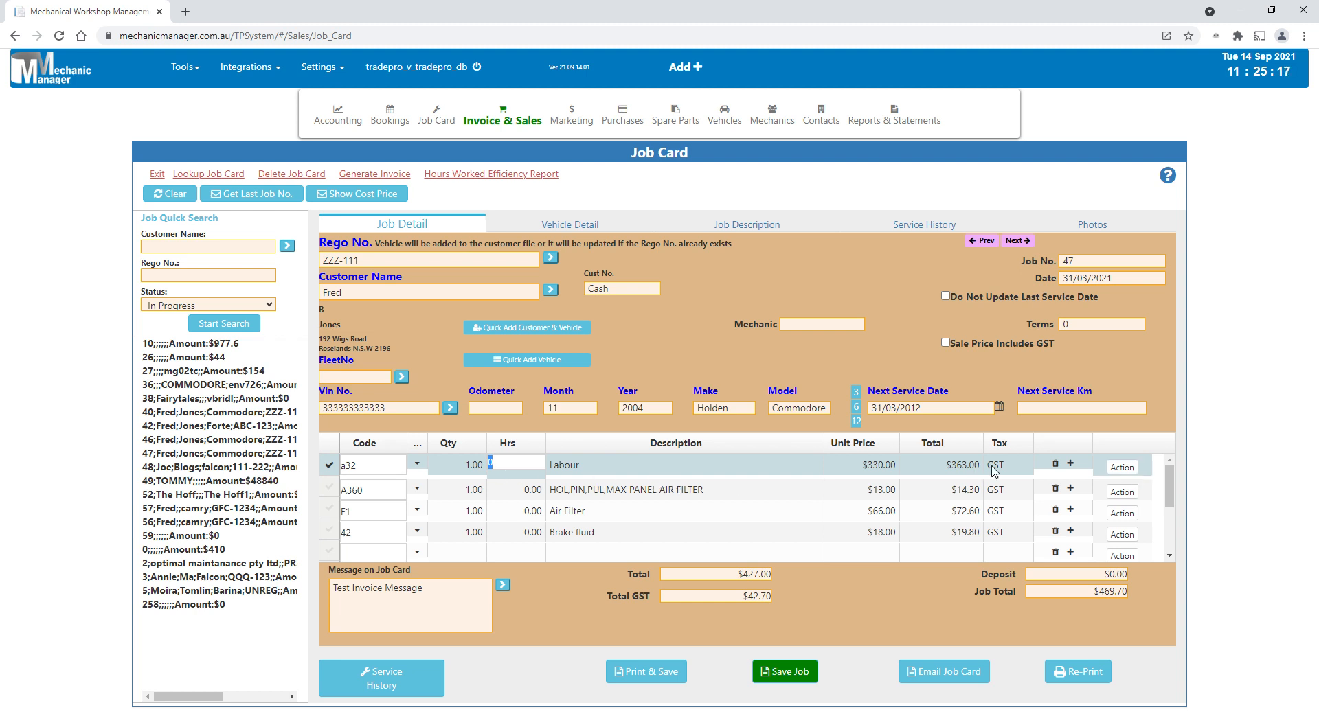
- Try logging a mechanic with begin and end times in the Labour line's Mechanic Efficiency record, and cancel the entry
{"action": "left_click", "coordinate": [1124, 473]}
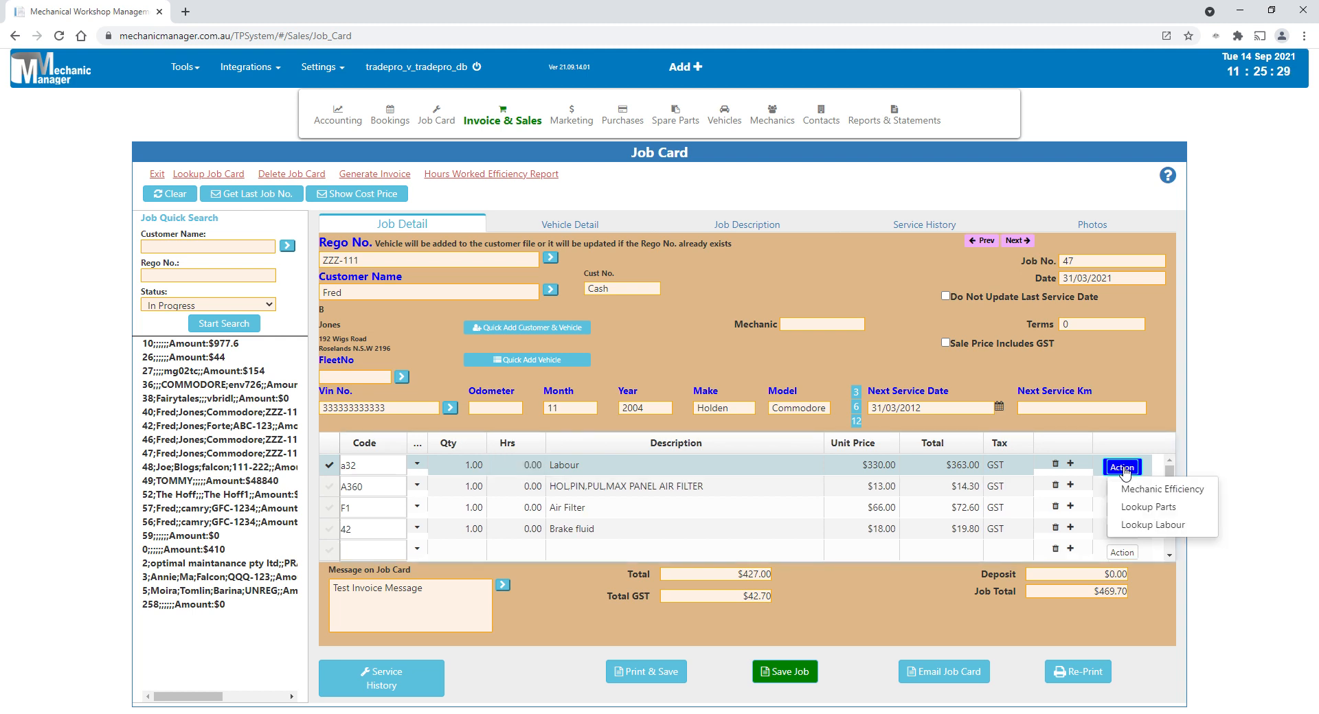
{"action": "left_click", "coordinate": [1160, 489]}
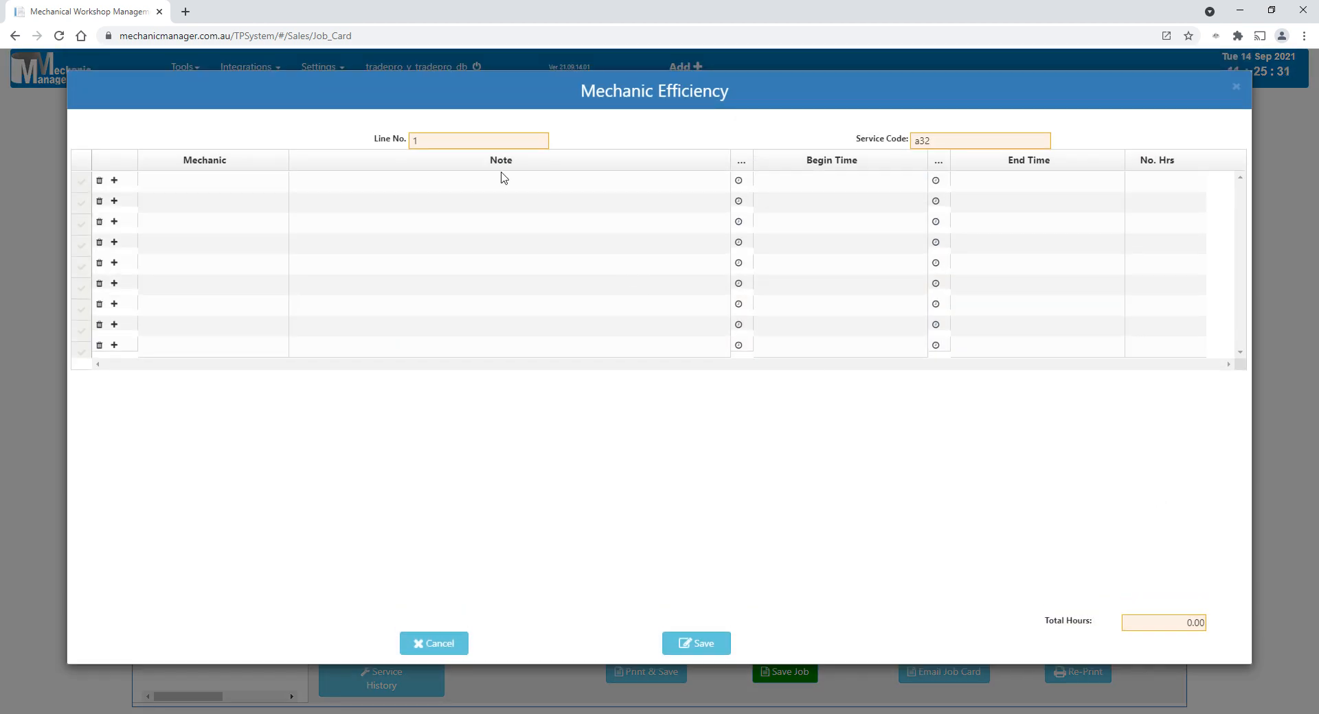
{"action": "left_click", "coordinate": [248, 184]}
{"action": "left_click", "coordinate": [280, 180]}
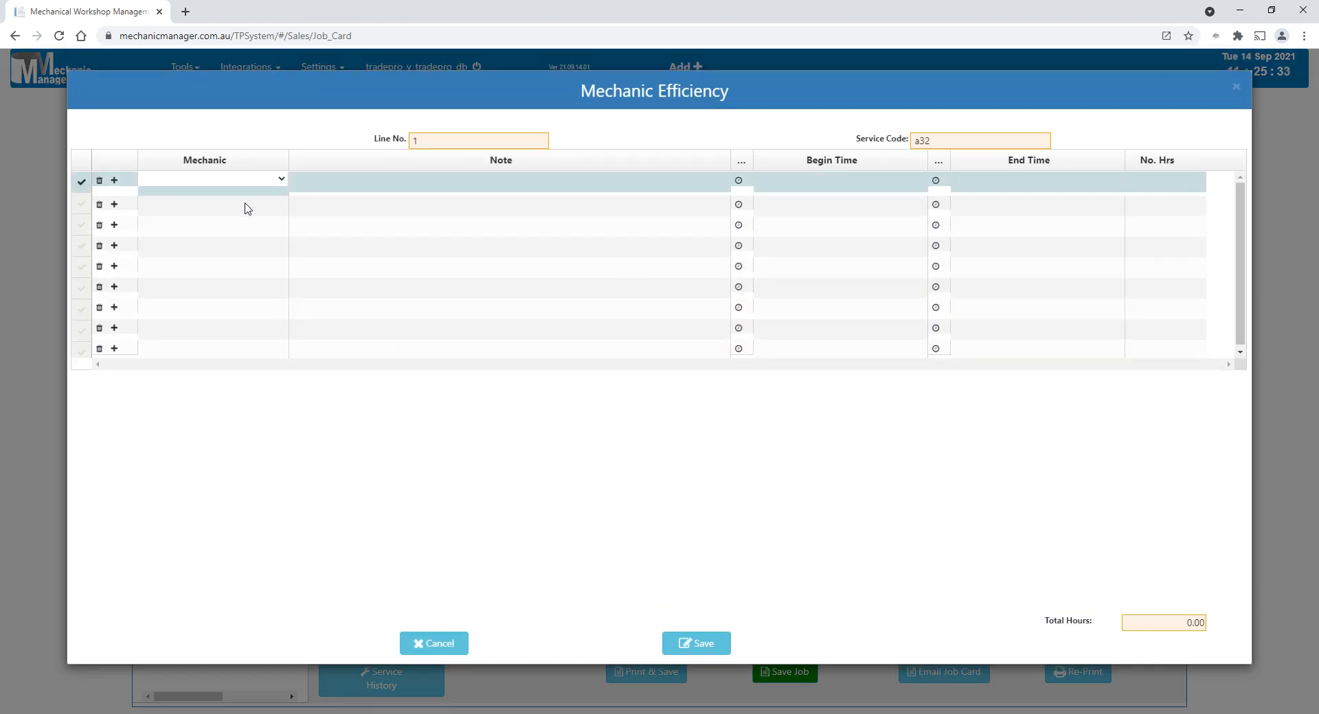
{"action": "left_click", "coordinate": [235, 209]}
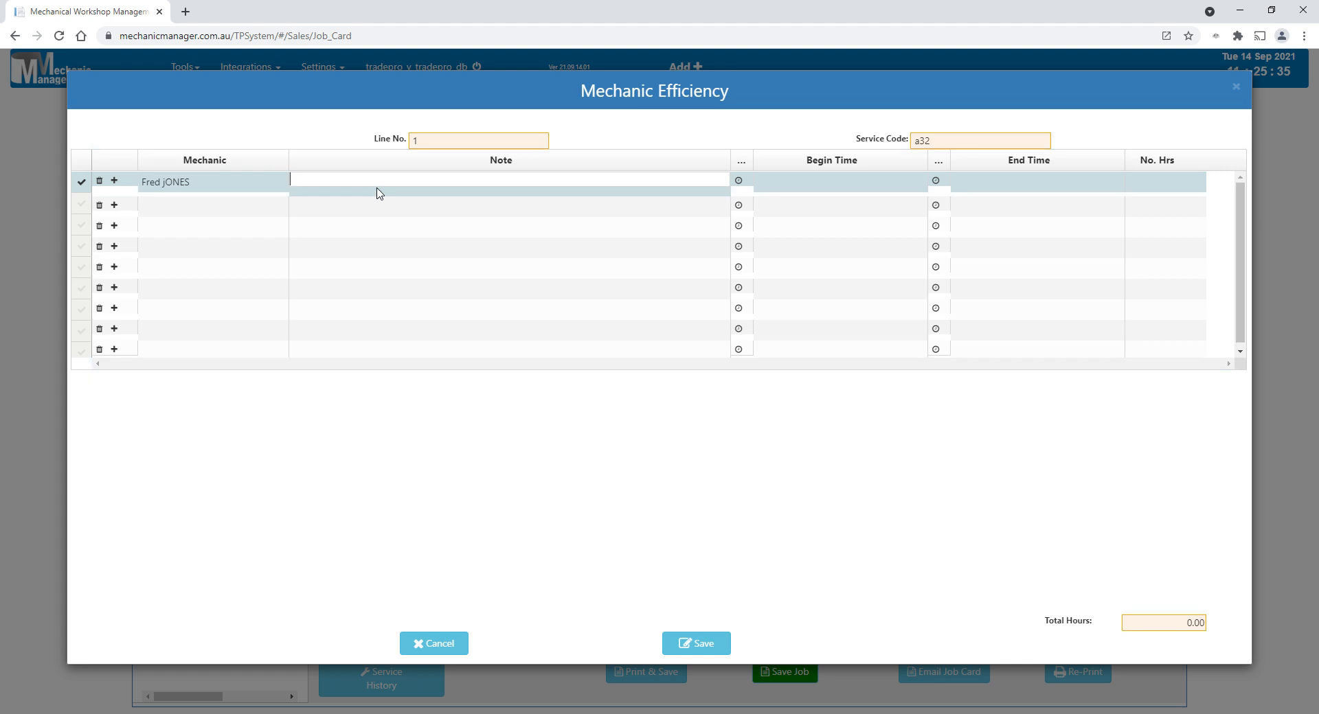
{"action": "left_click", "coordinate": [935, 180]}
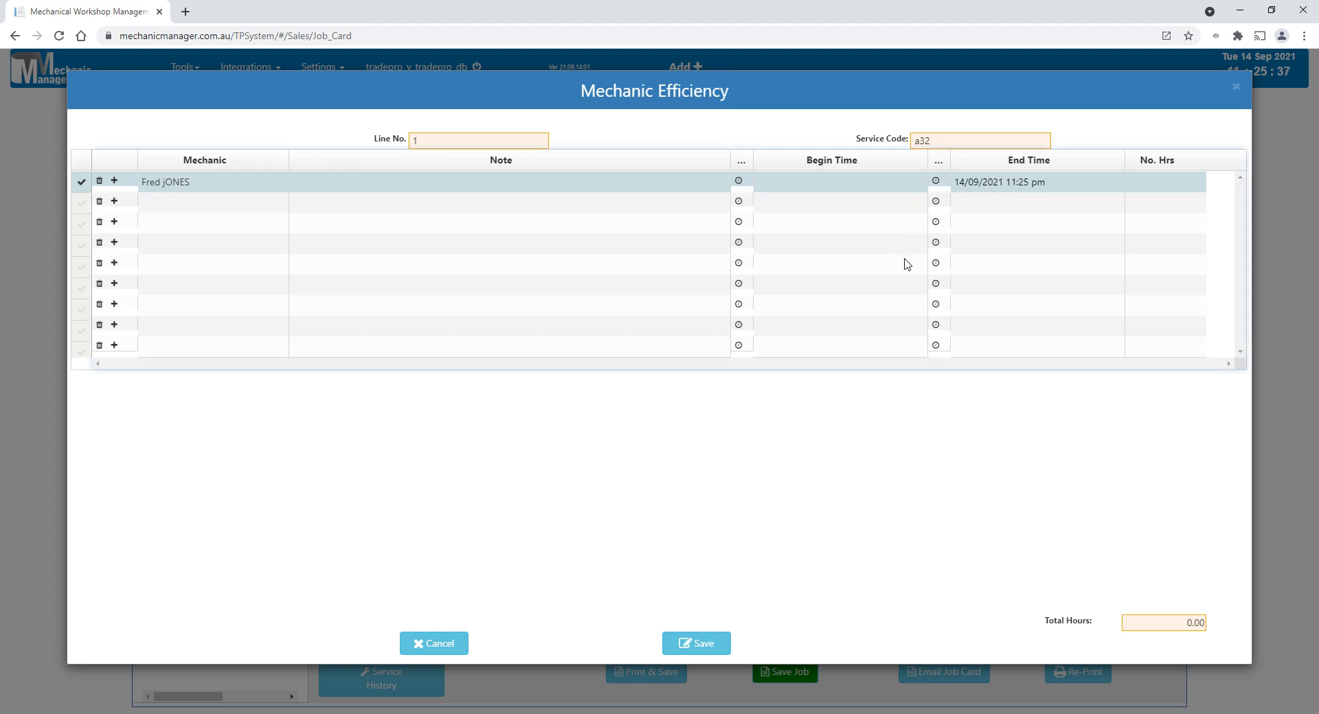
{"action": "left_click", "coordinate": [738, 181]}
{"action": "left_click", "coordinate": [435, 645]}
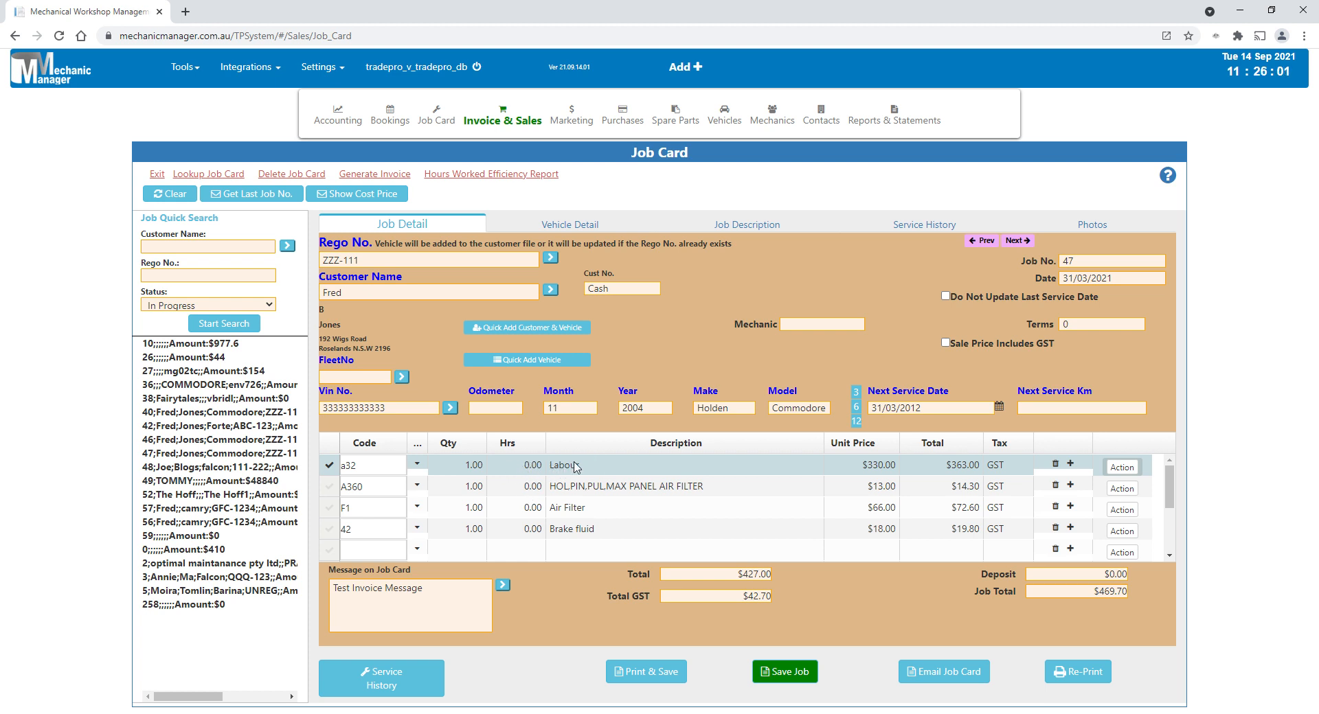
- Set the hours of the job card's Labour line to 1
{"action": "left_click", "coordinate": [522, 473]}
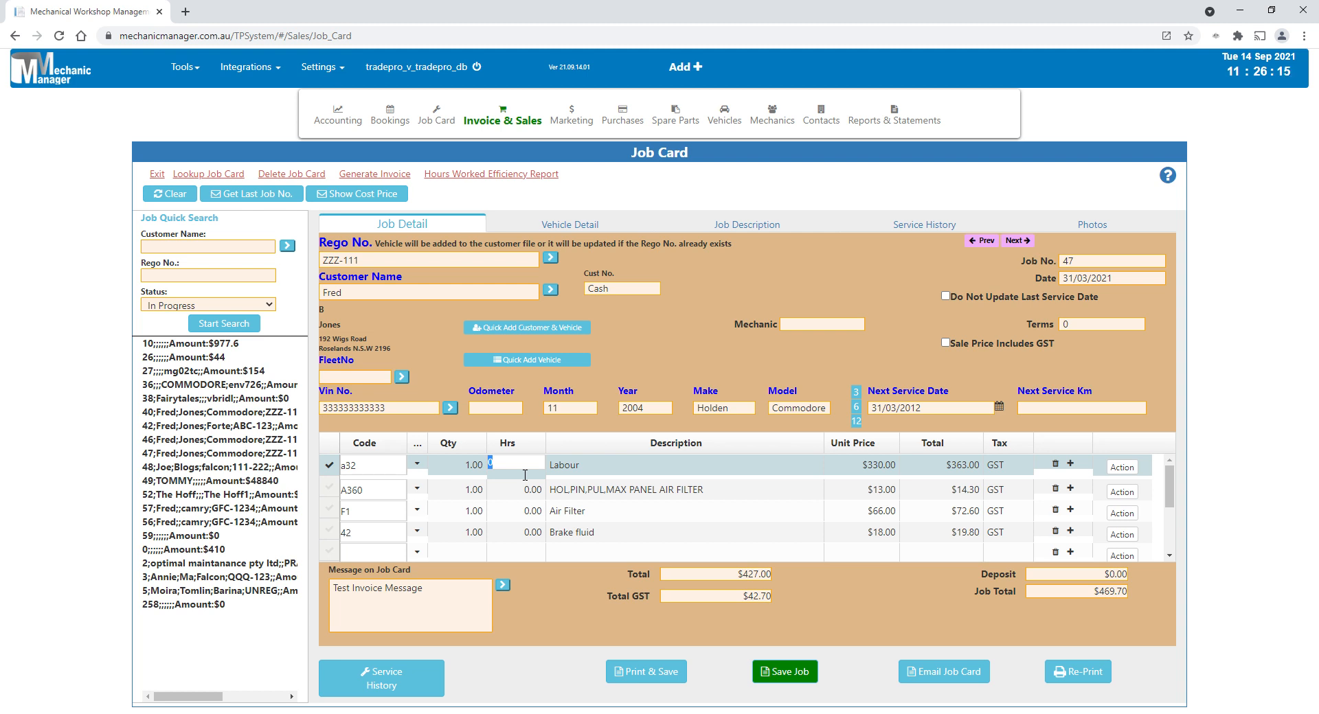
{"action": "type", "text": "1"}
{"action": "left_click", "coordinate": [1114, 469]}
{"action": "double_click", "coordinate": [538, 475]}
{"action": "key", "text": "Tab"}
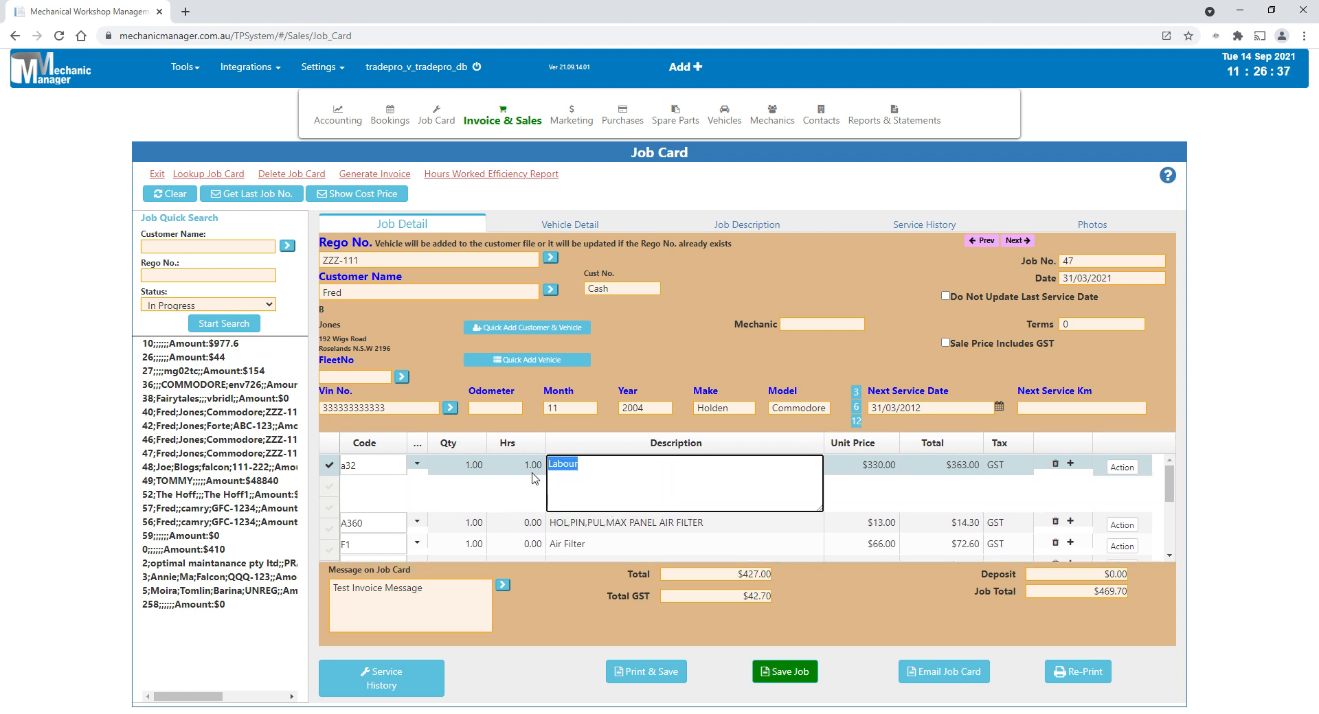
{"action": "key", "text": "shift+Tab"}
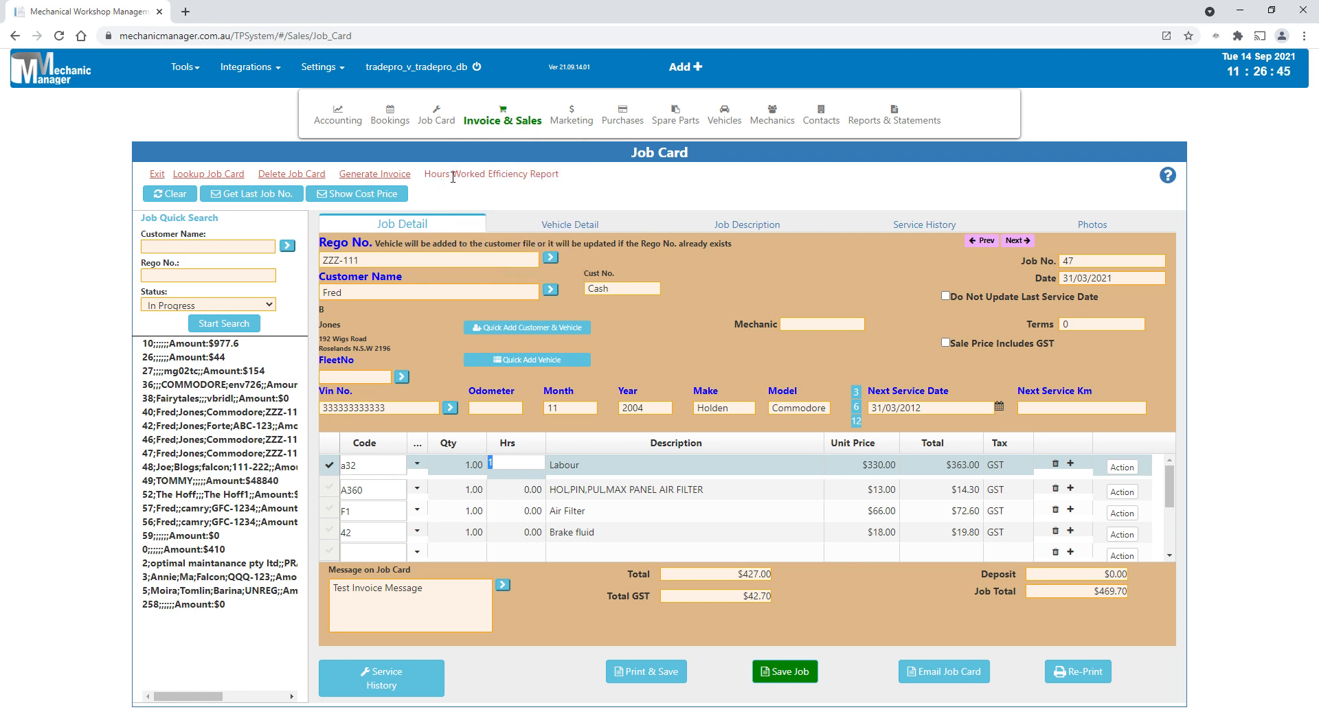
- Run the Hours Worked Efficiency Report for all dates by leaving the start and end dates blank
{"action": "left_click", "coordinate": [524, 177]}
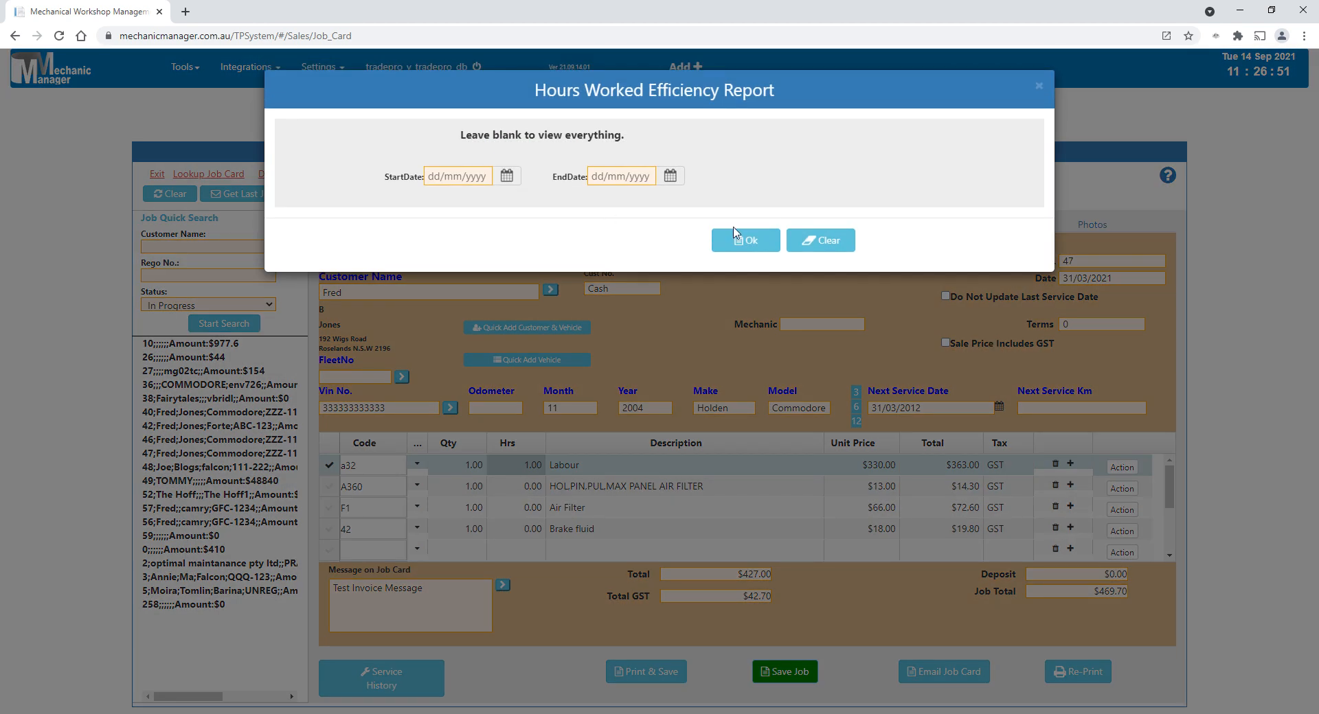
{"action": "left_click", "coordinate": [751, 241]}
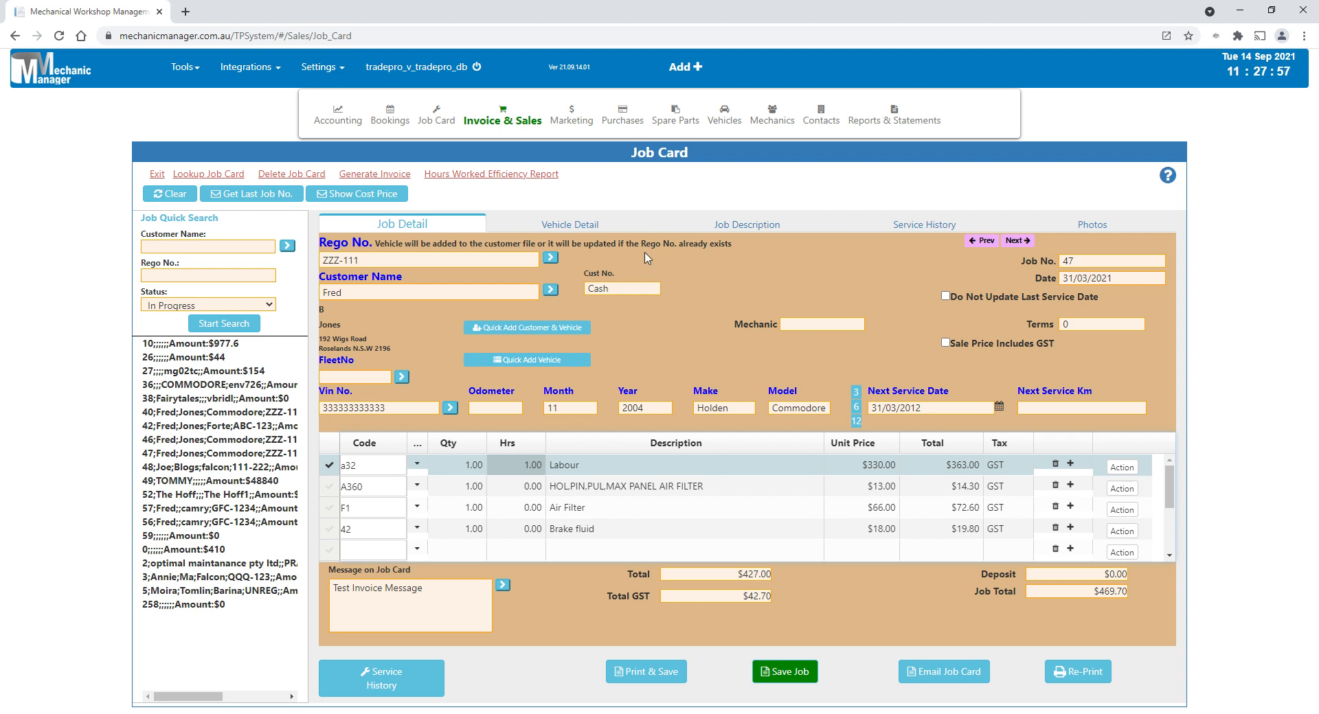
- Browse the full service history and load invoice 126 from it, discarding the unsaved job card data
{"action": "left_click", "coordinate": [496, 123]}
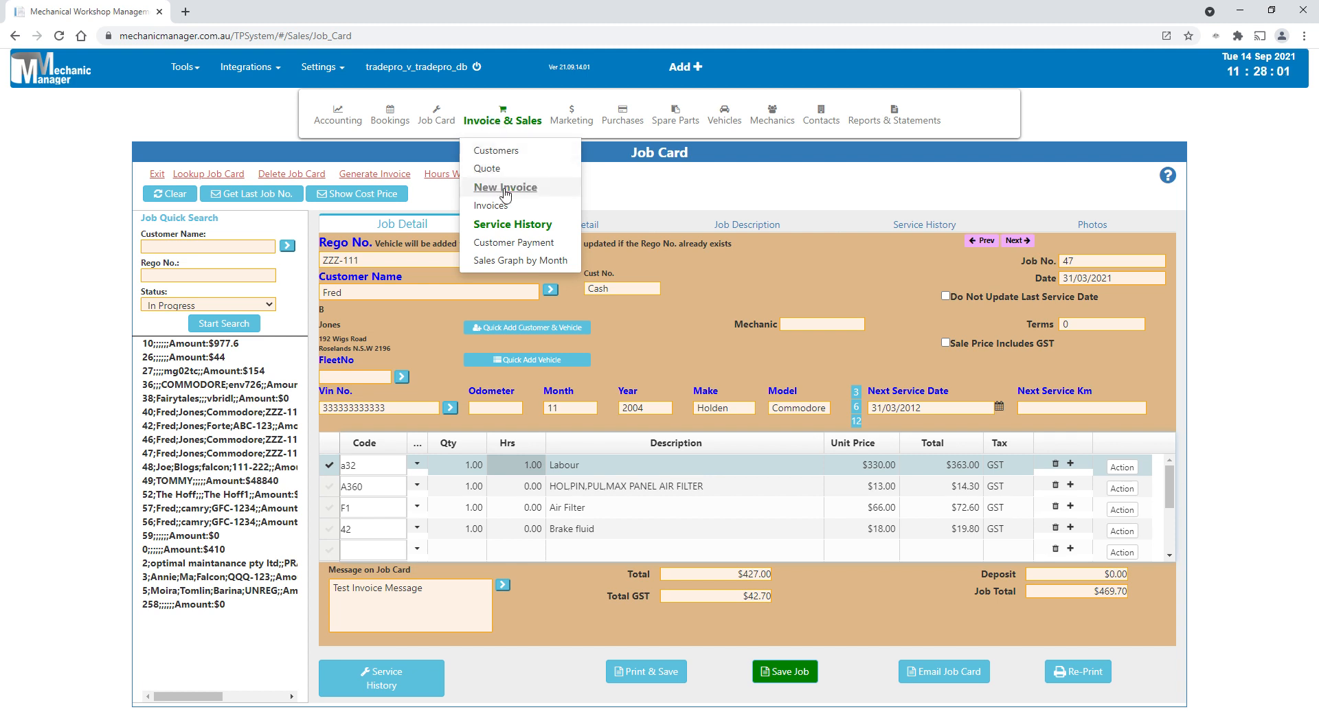
{"action": "left_click", "coordinate": [528, 231]}
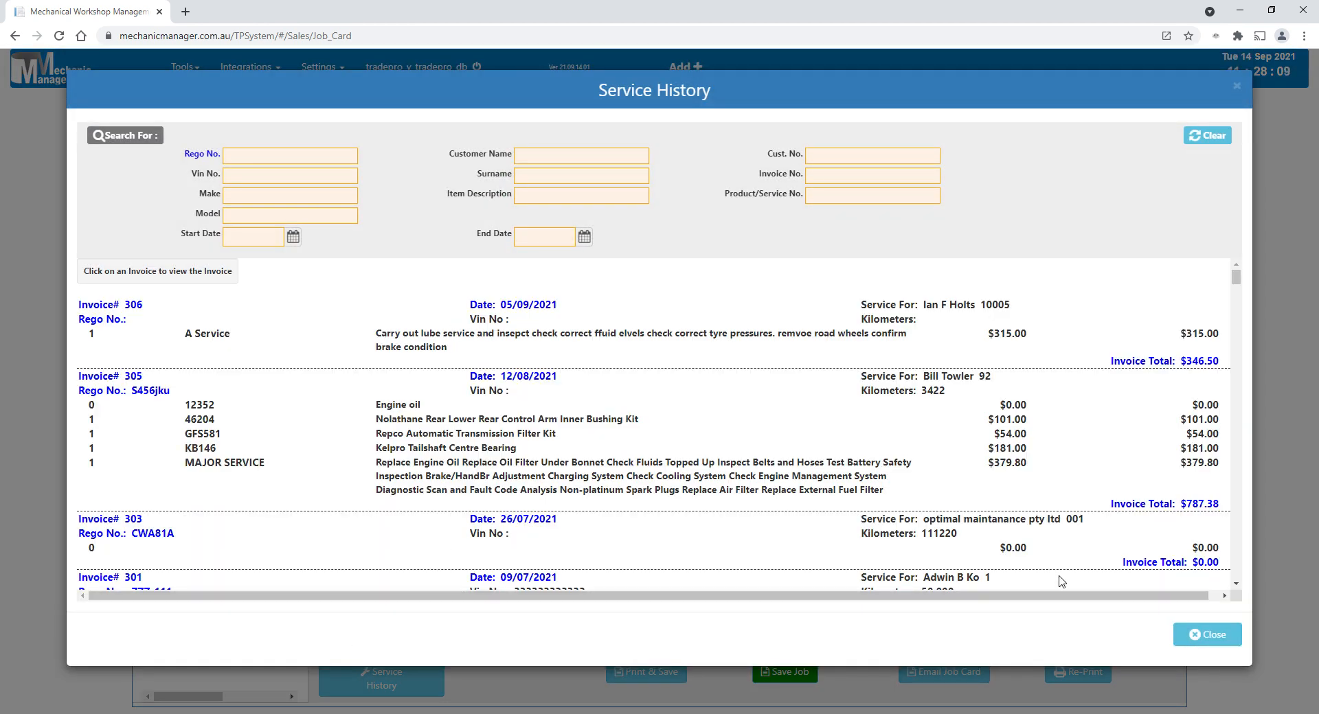
{"action": "left_click", "coordinate": [1235, 589]}
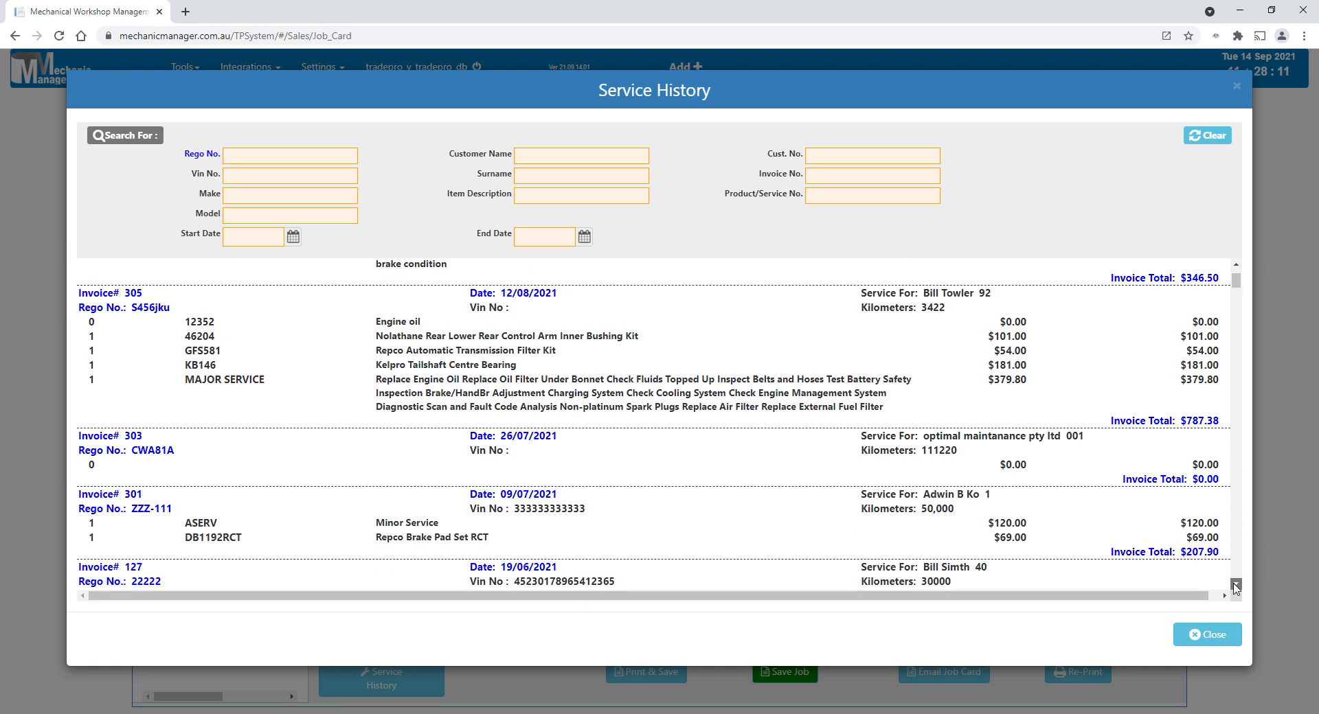
{"action": "left_click", "coordinate": [1237, 589]}
{"action": "left_click", "coordinate": [1237, 588]}
{"action": "left_click", "coordinate": [1237, 589]}
{"action": "left_click", "coordinate": [1237, 589]}
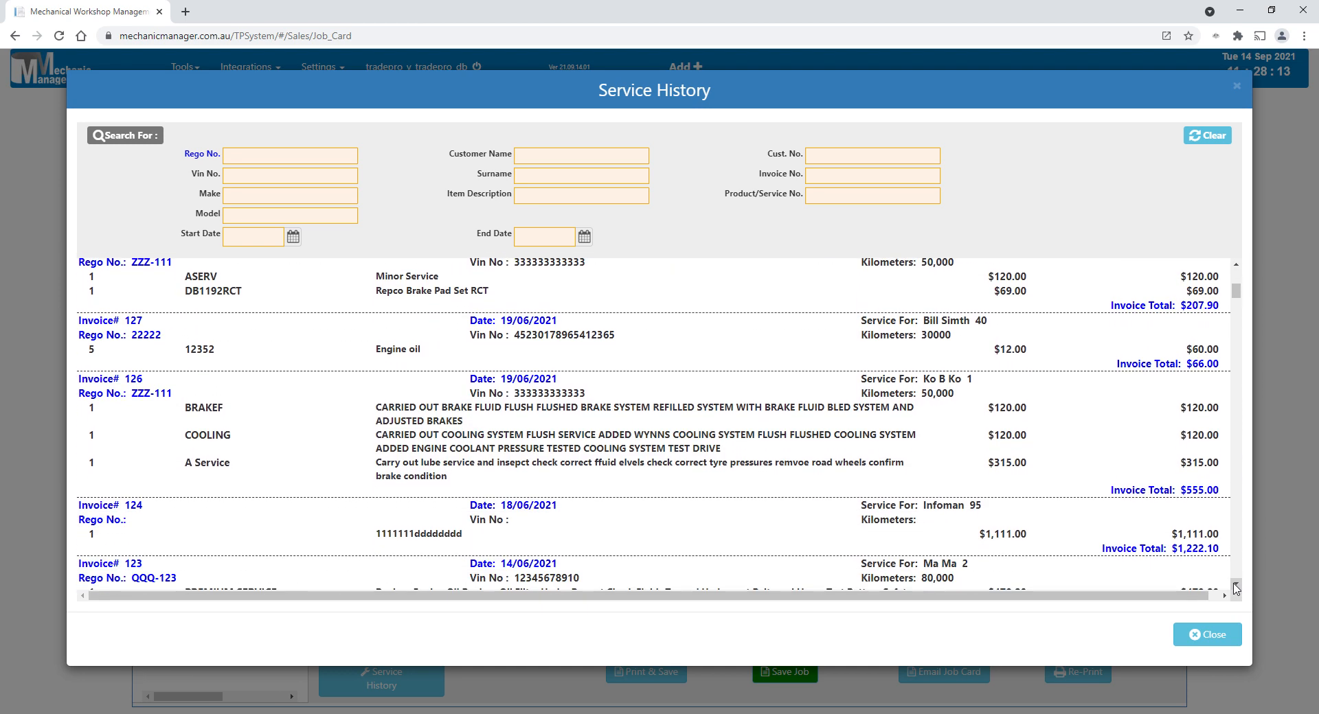
{"action": "key", "text": "Escape"}
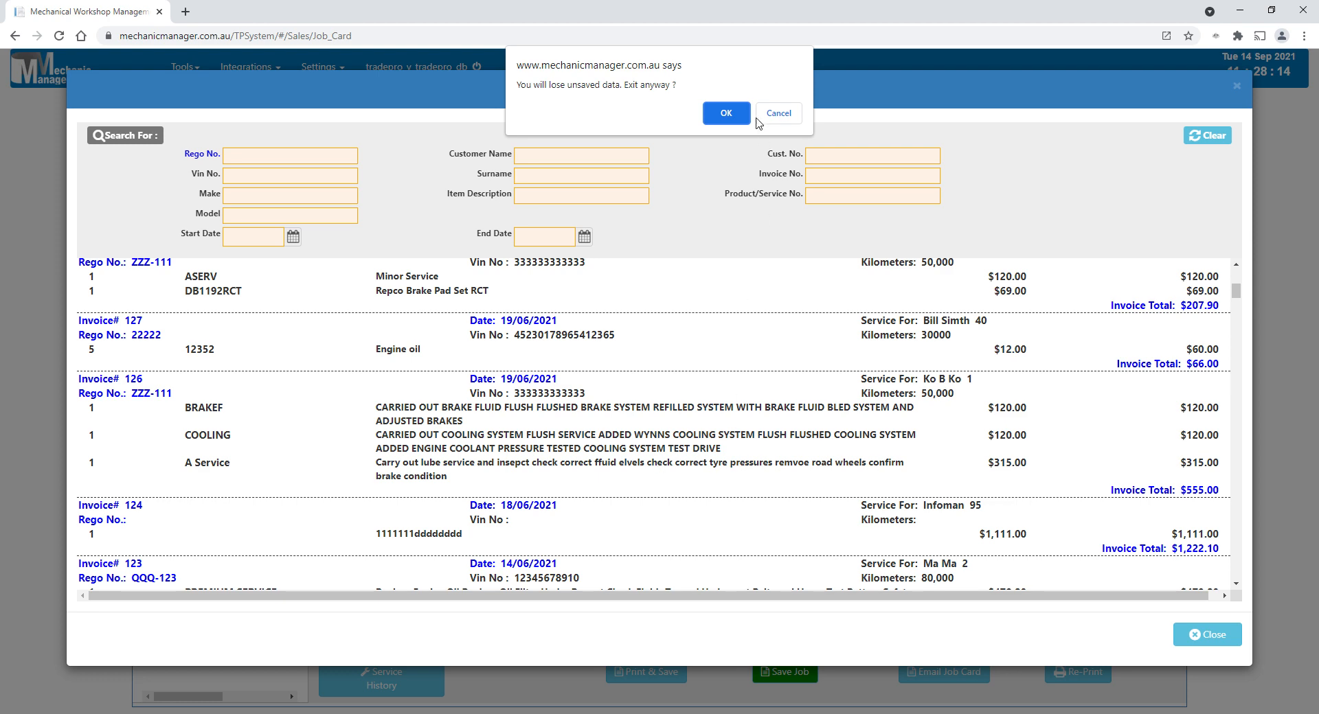
{"action": "left_click", "coordinate": [717, 116]}
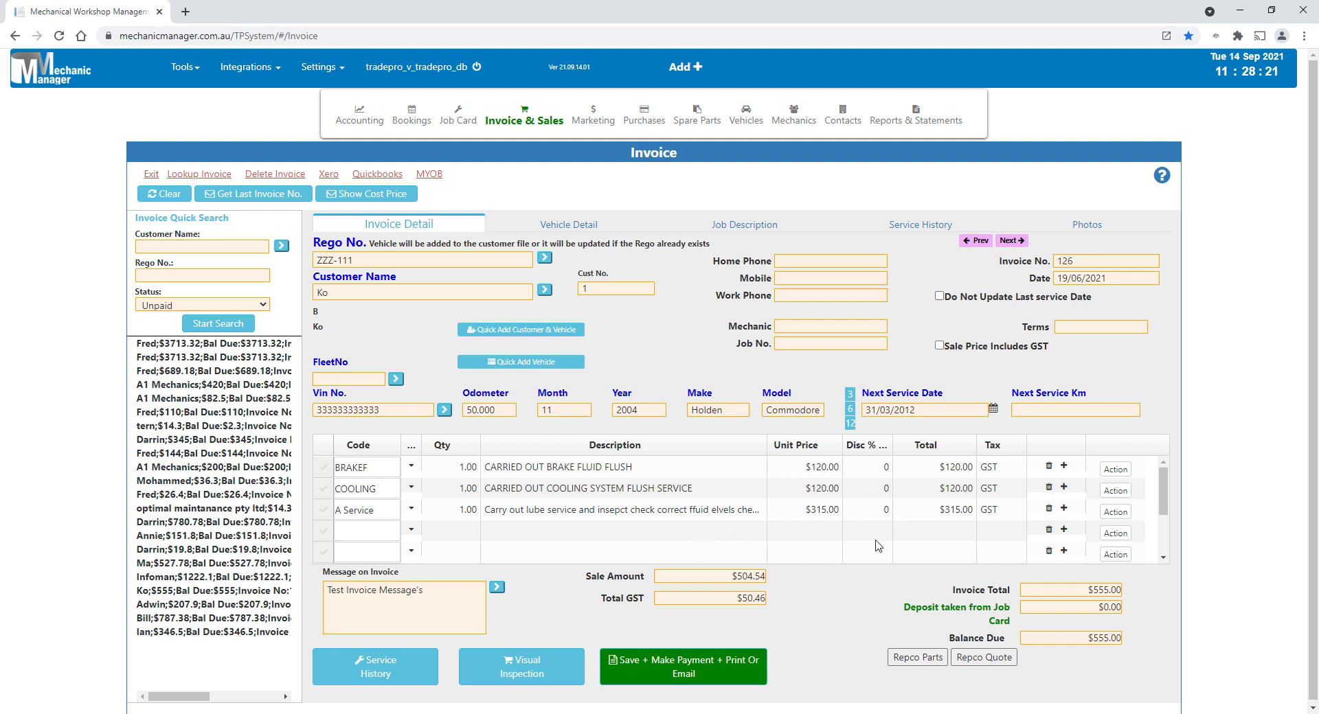
- Show the monthly sales graph for financial year 2022 and inspect the August, July and September bars
{"action": "mouse_move", "coordinate": [532, 117]}
{"action": "mouse_move", "coordinate": [554, 136]}
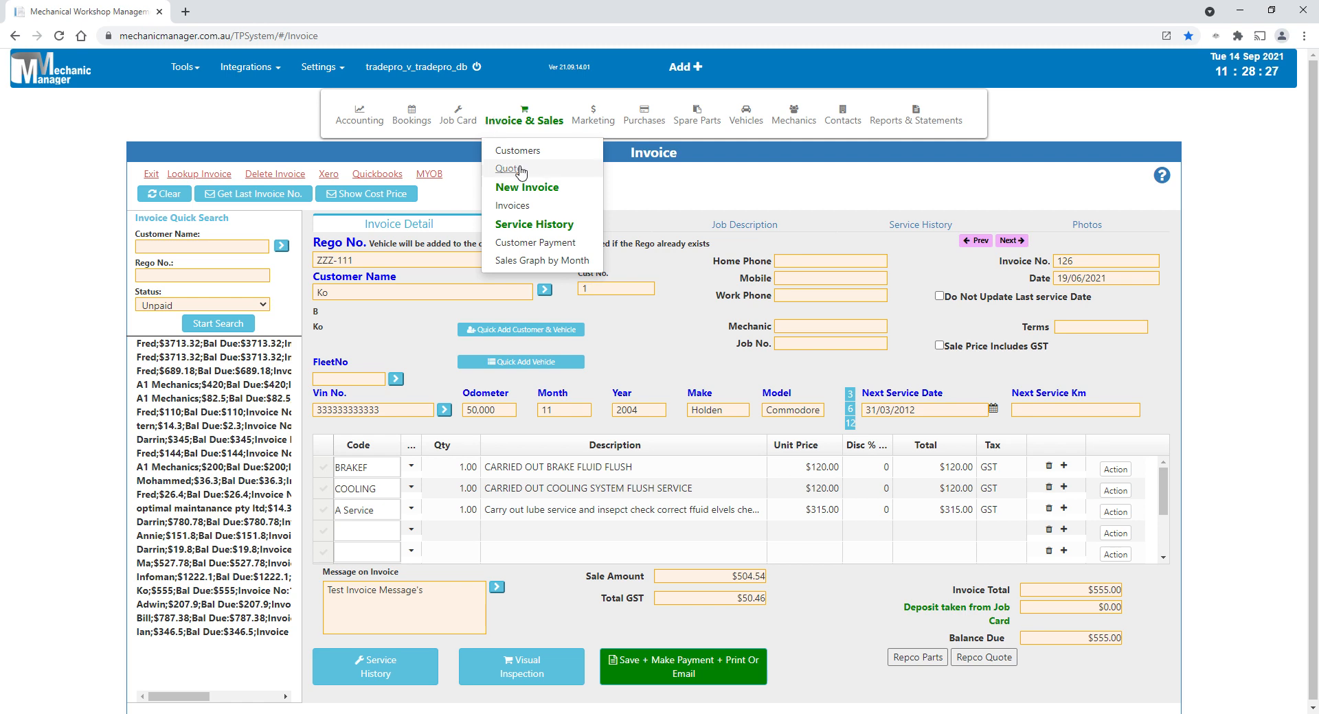
{"action": "left_click", "coordinate": [563, 266]}
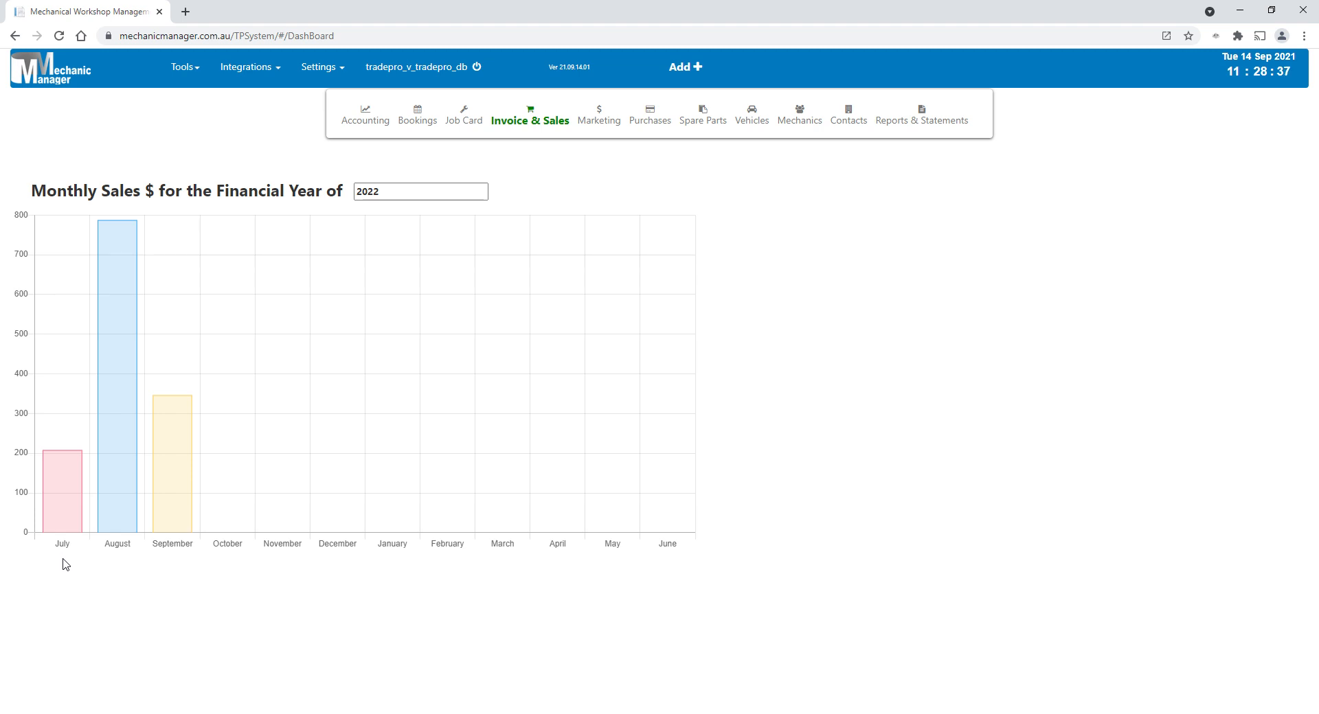
{"action": "mouse_move", "coordinate": [127, 420]}
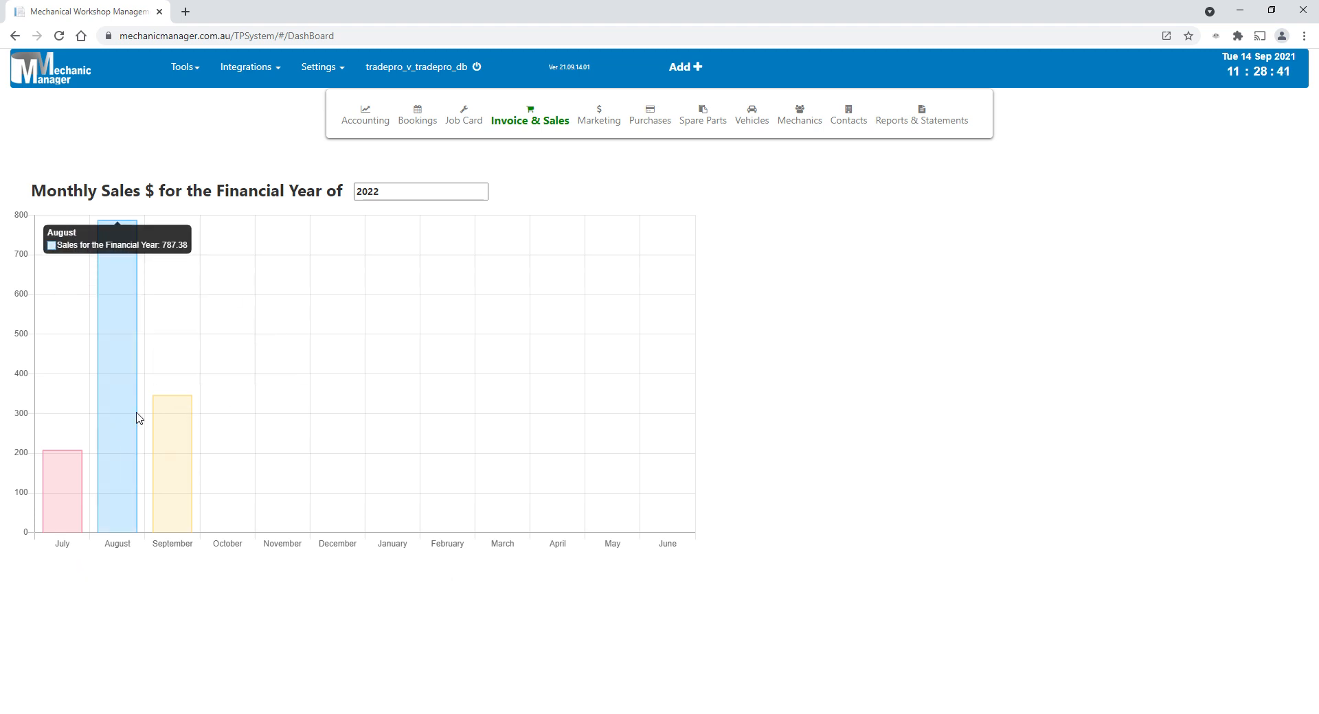
{"action": "mouse_move", "coordinate": [62, 481]}
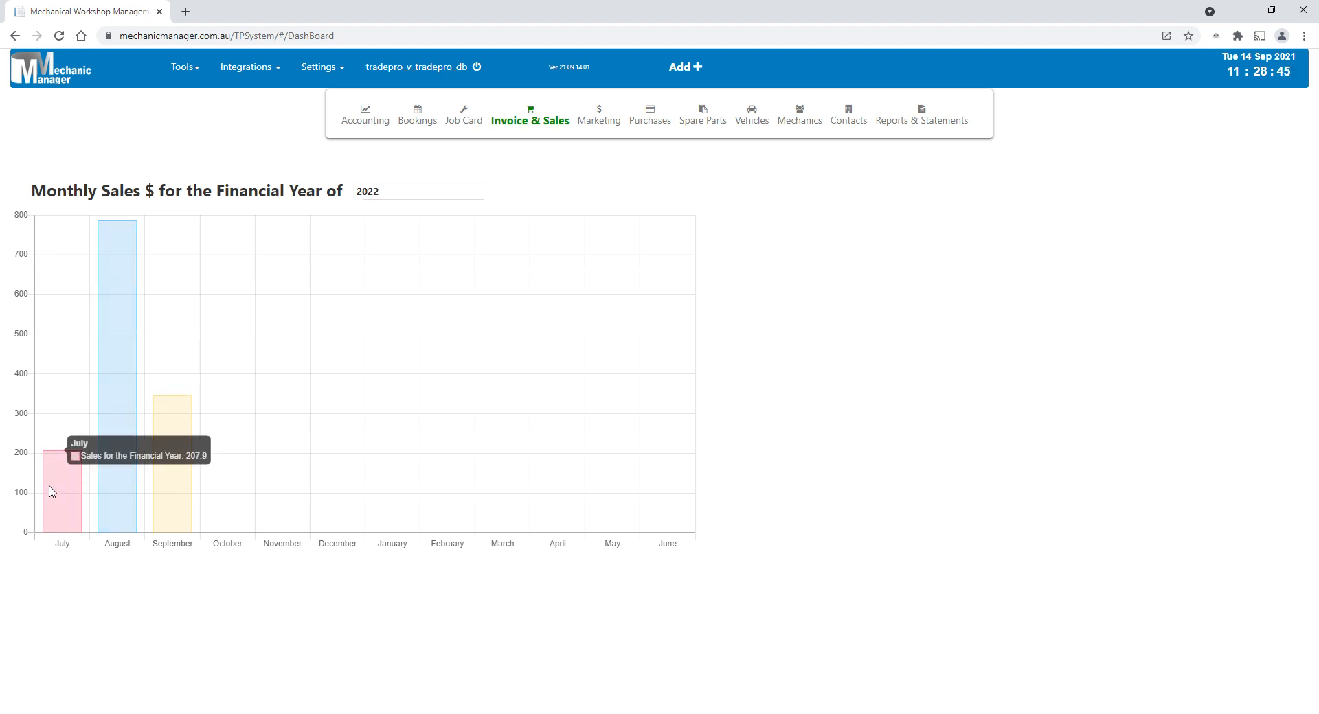
{"action": "mouse_move", "coordinate": [165, 512]}
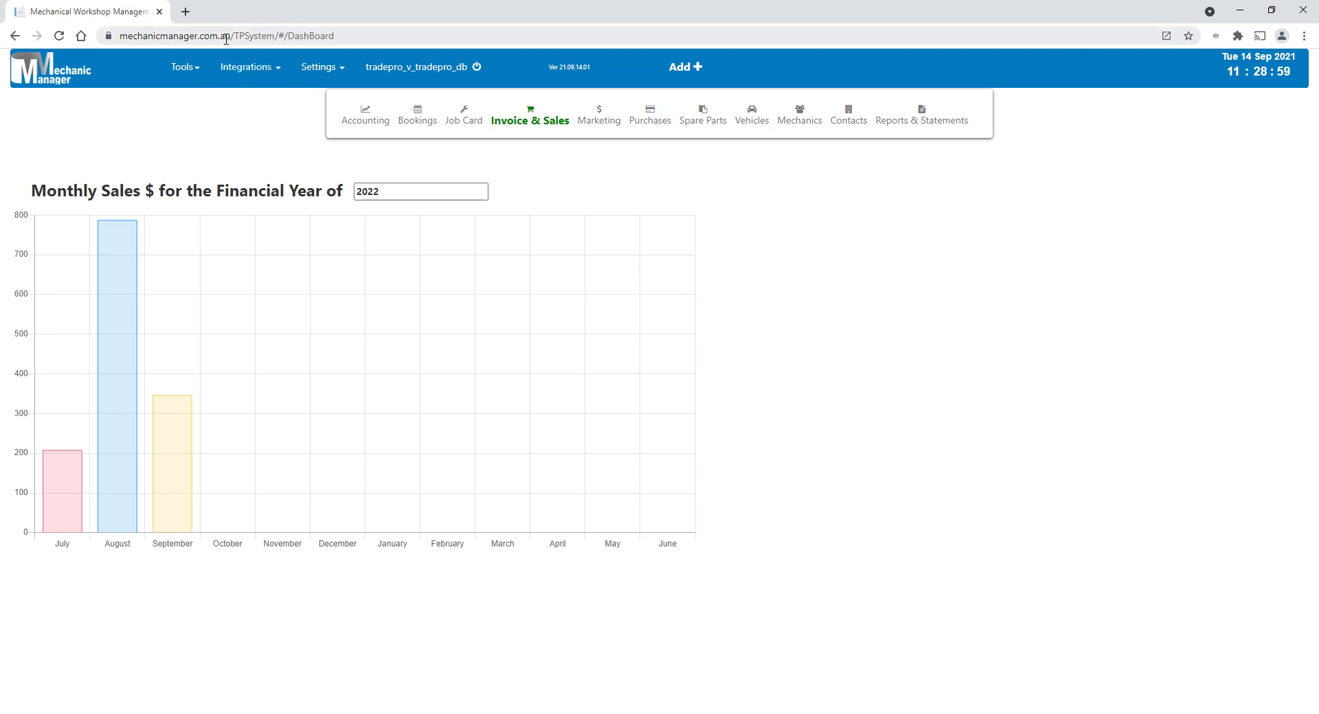
- Highlight the website's domain in the page address and start a new blank invoice
{"action": "left_click_drag", "start_coordinate": [231, 38], "coordinate": [83, 46]}
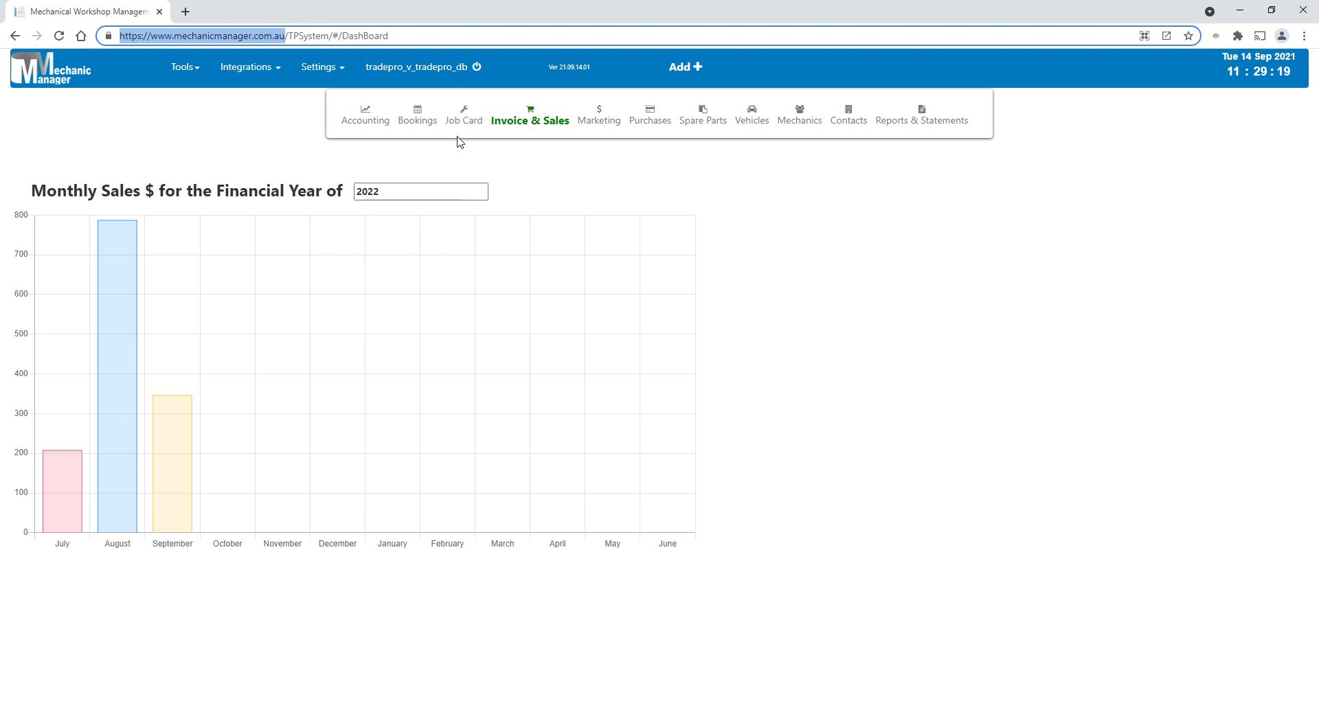
{"action": "left_click", "coordinate": [530, 122]}
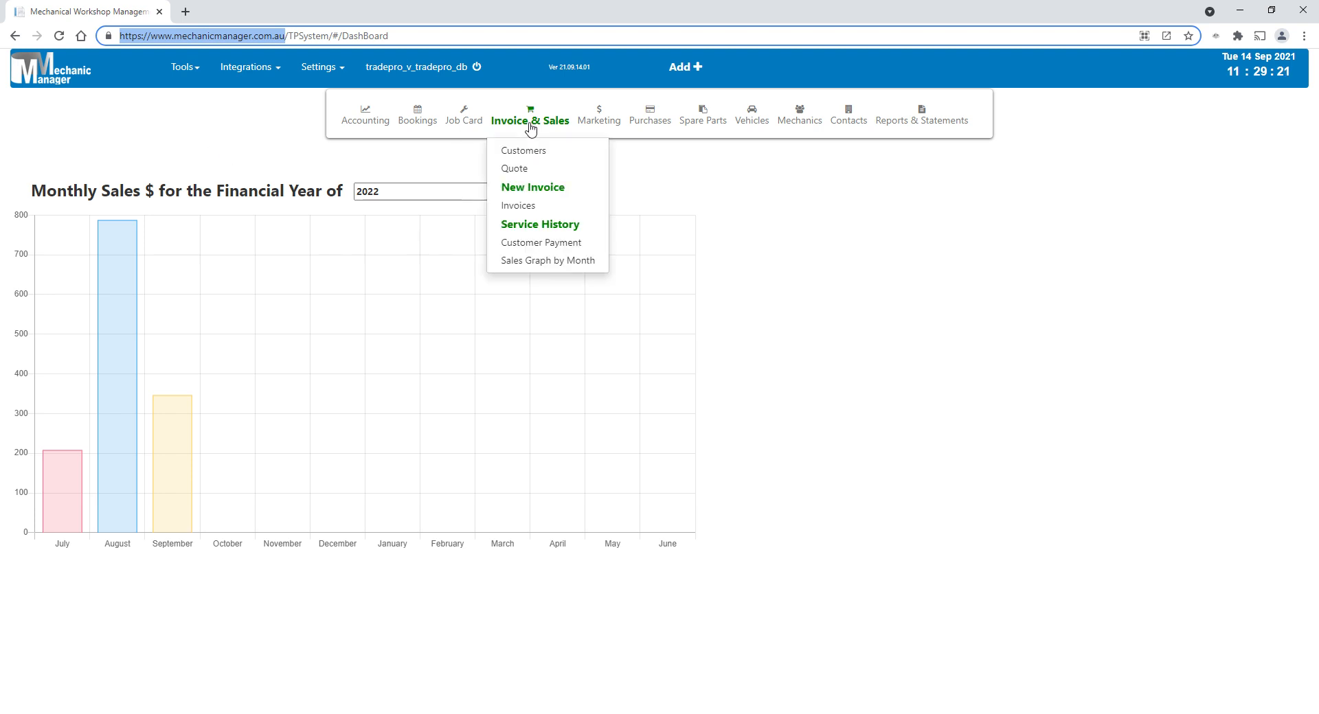
{"action": "left_click", "coordinate": [558, 187]}
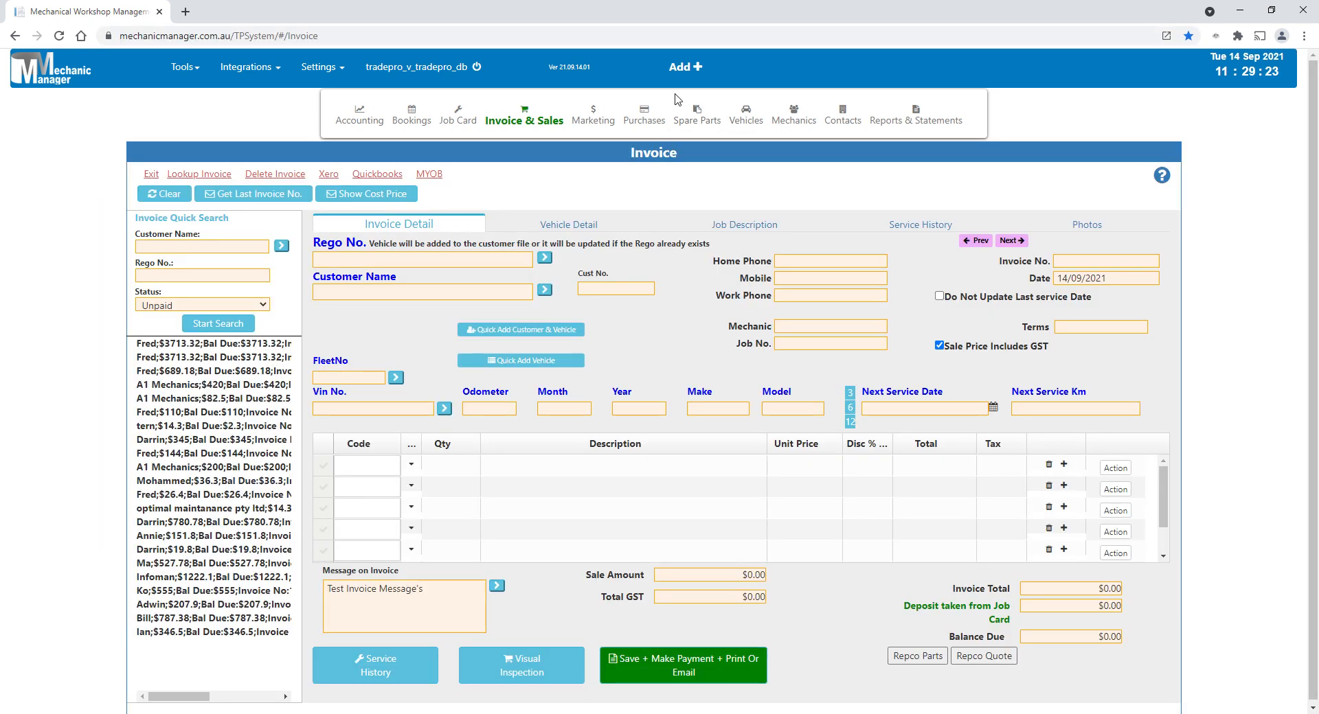
- Review the shortcuts for adding records and start a new blank job card
{"action": "left_click", "coordinate": [680, 72]}
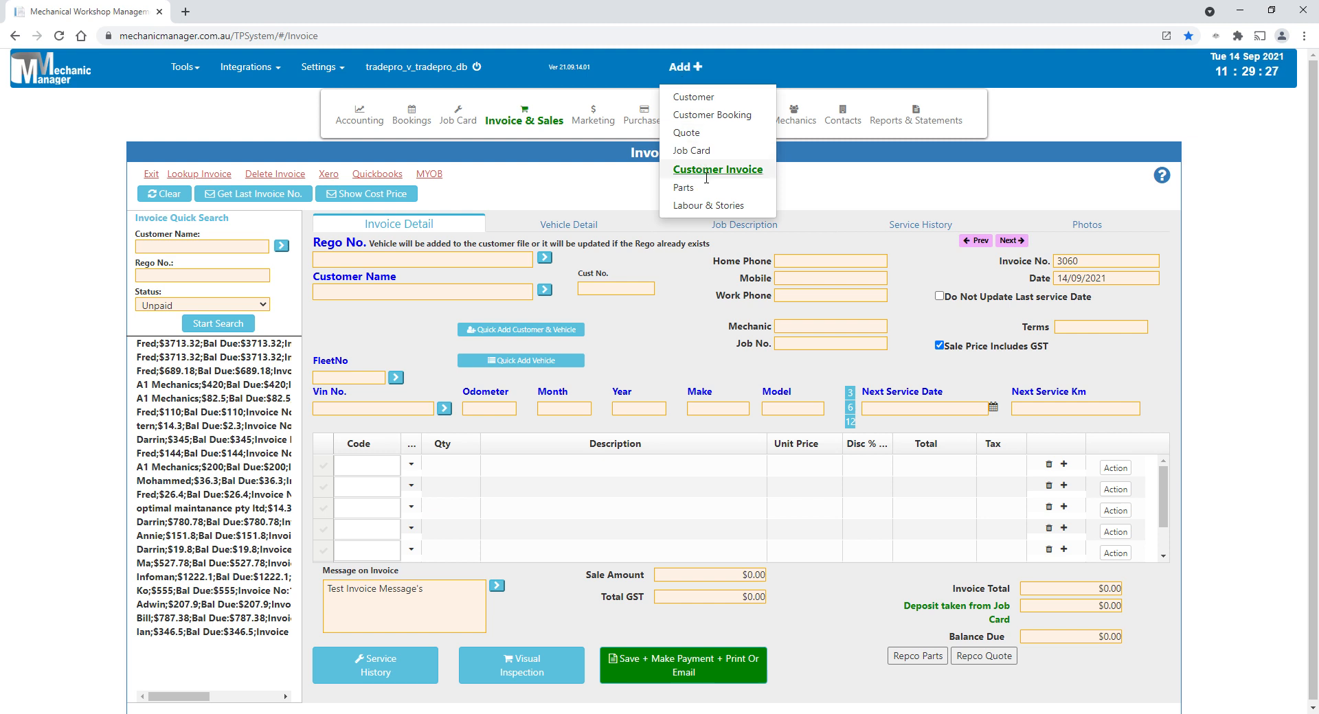
{"action": "mouse_move", "coordinate": [528, 118]}
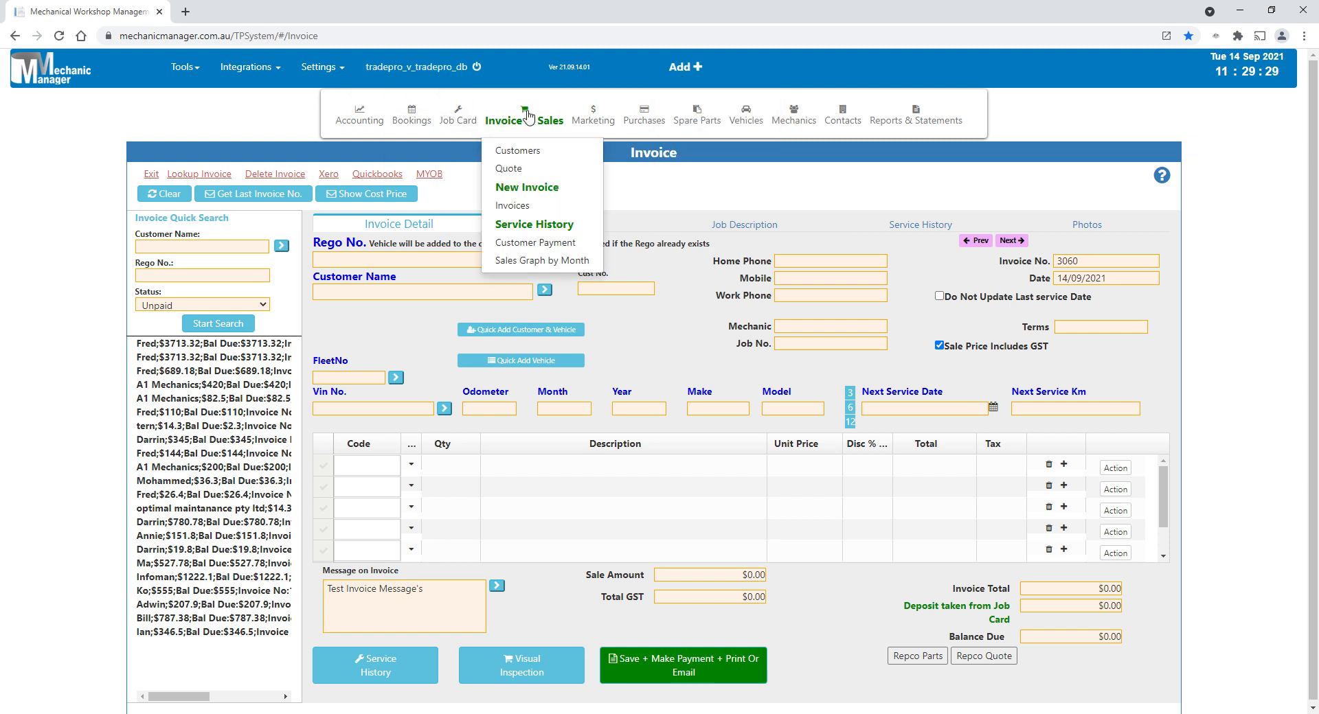
{"action": "mouse_move", "coordinate": [453, 124]}
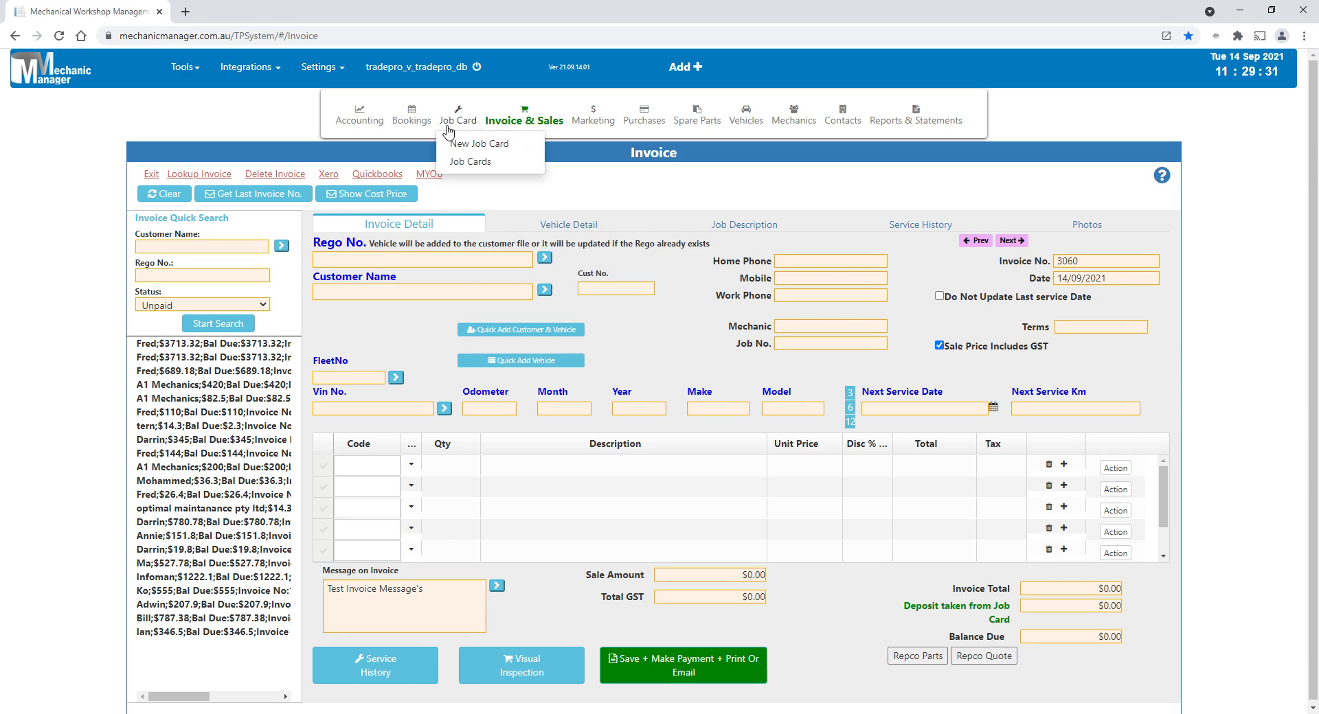
{"action": "left_click", "coordinate": [495, 155]}
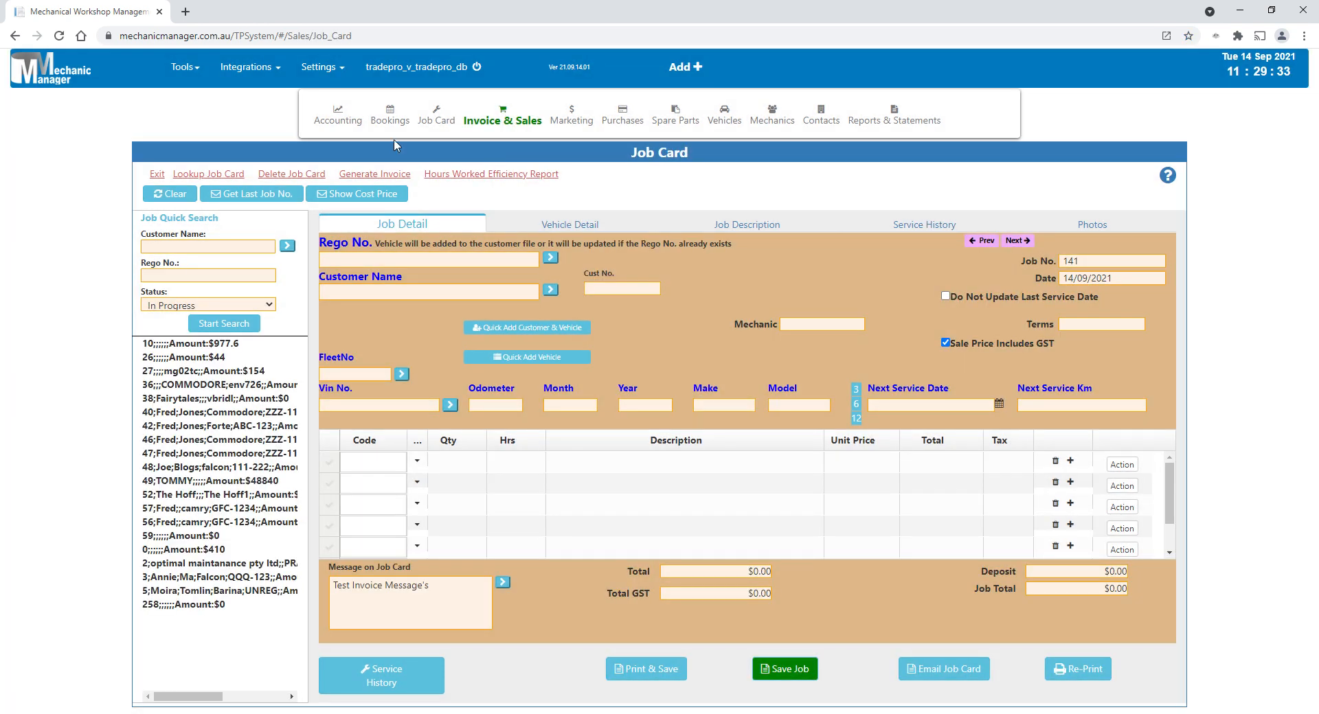
- Log off from the workshop database and go to the website's main page
{"action": "mouse_move", "coordinate": [397, 127]}
{"action": "left_click", "coordinate": [426, 67]}
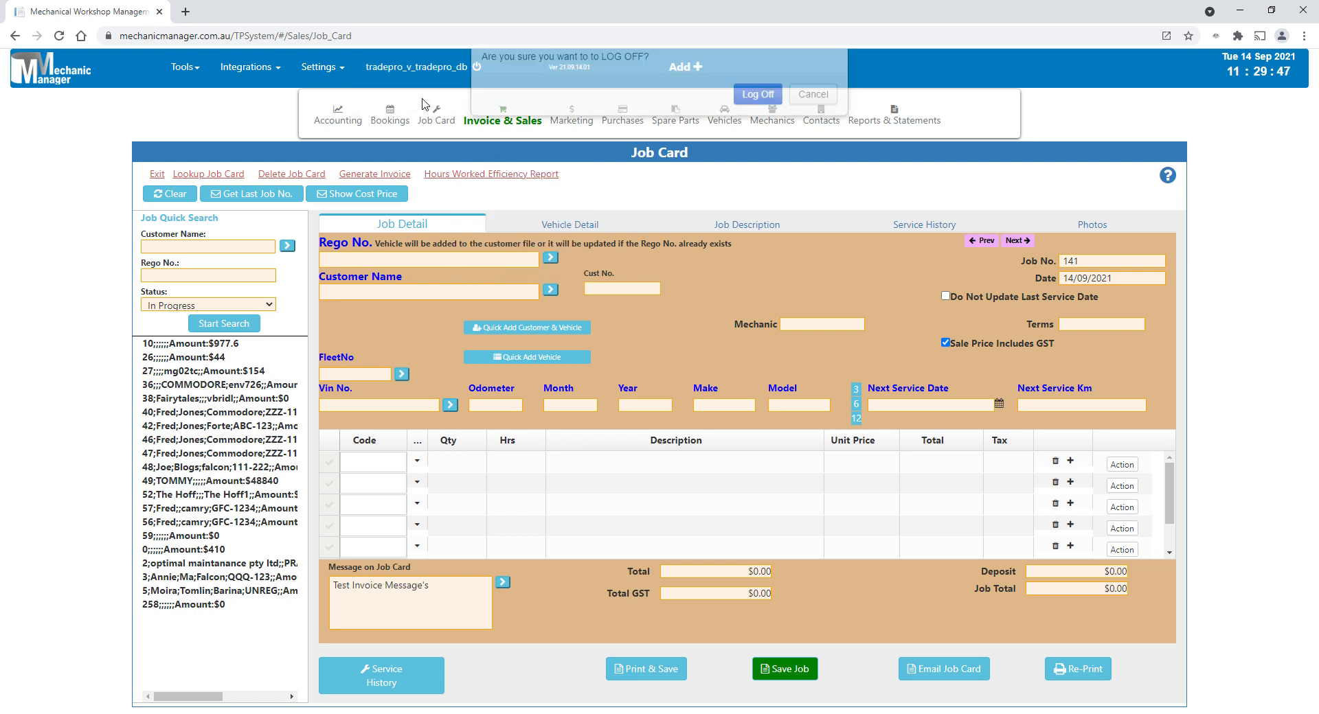
{"action": "left_click", "coordinate": [759, 143]}
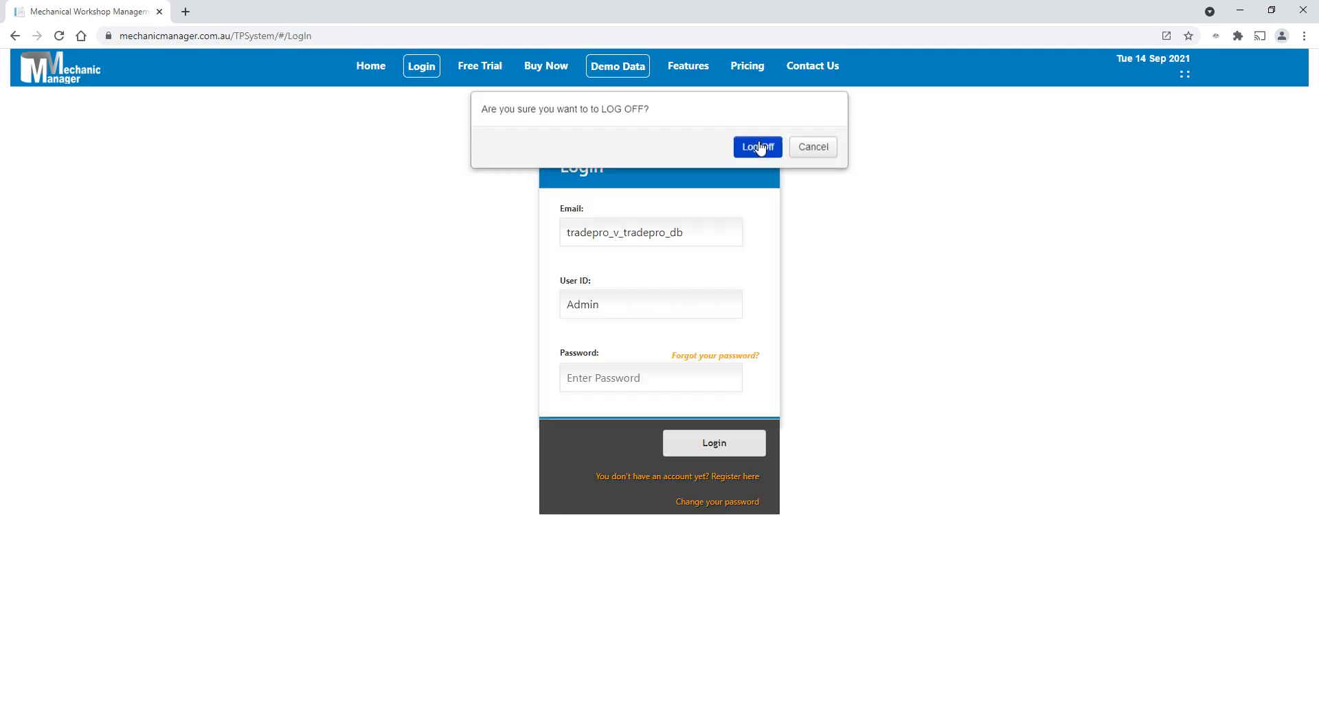
{"action": "left_click", "coordinate": [67, 82]}
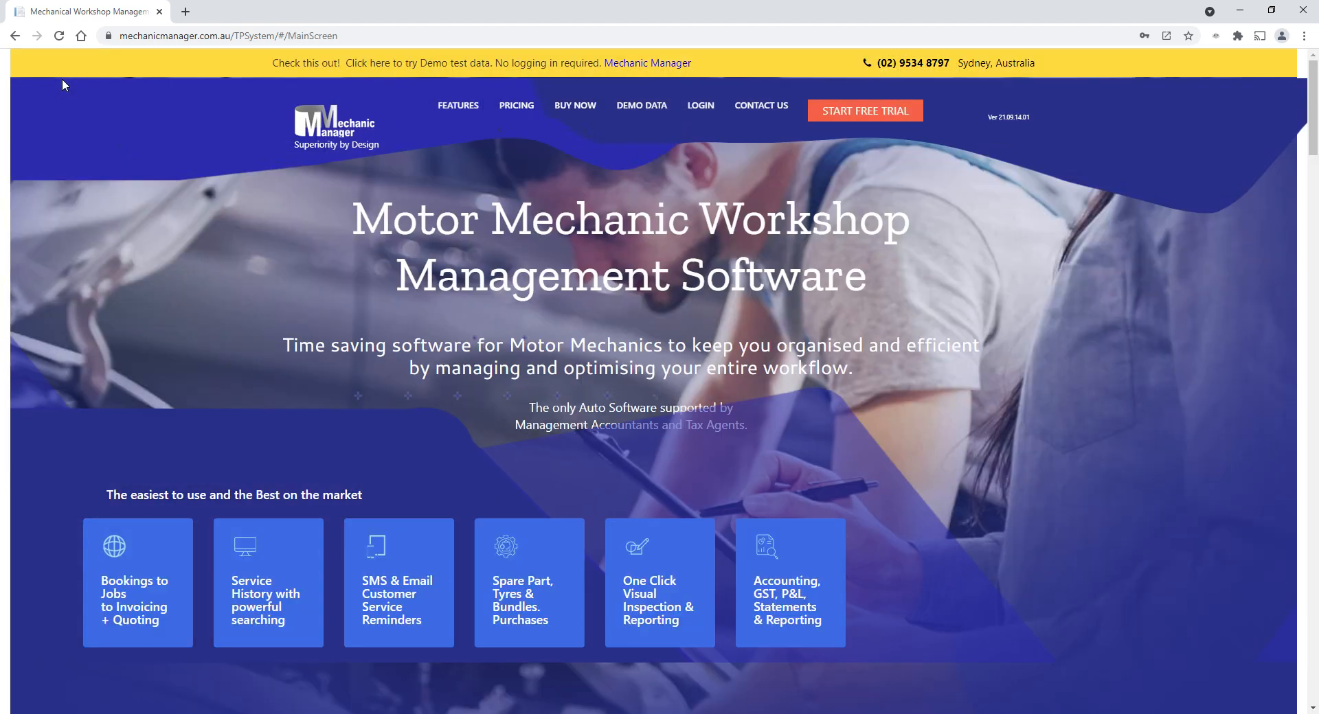
- Enter the workshop system with the demo data and log off again
{"action": "left_click", "coordinate": [636, 108]}
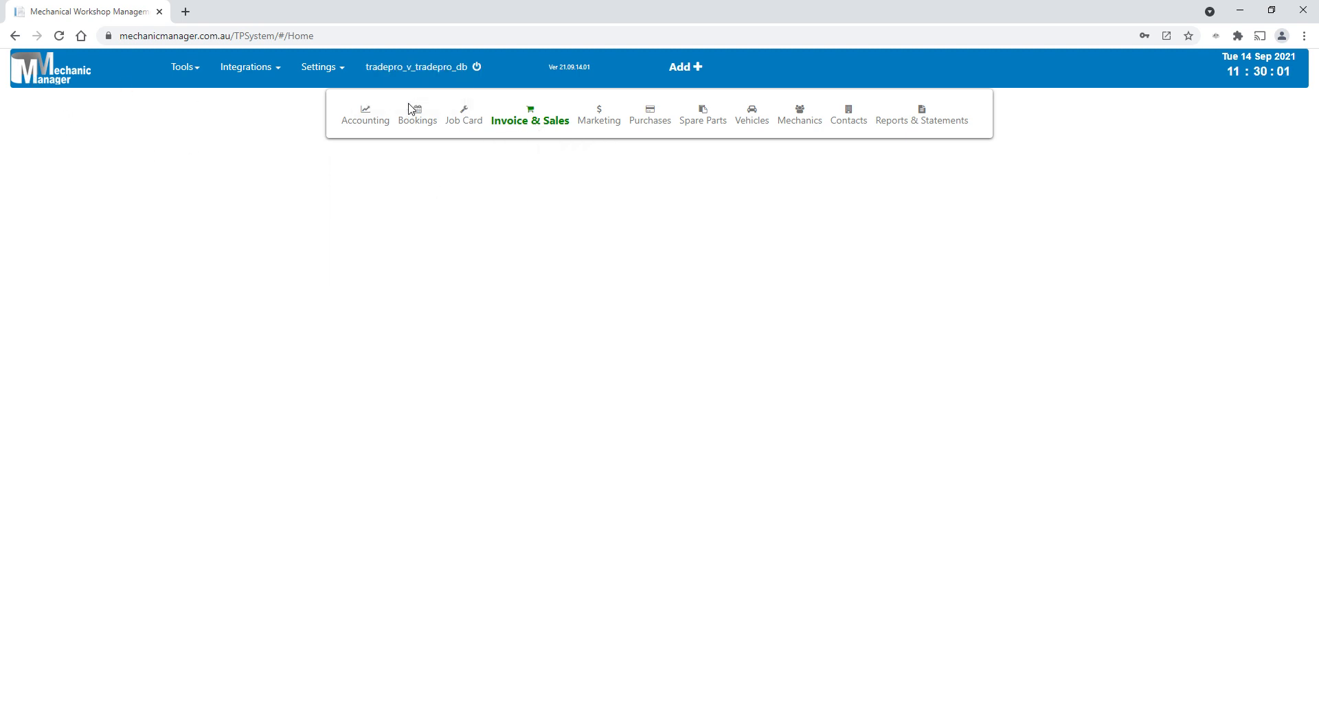
{"action": "left_click", "coordinate": [752, 143]}
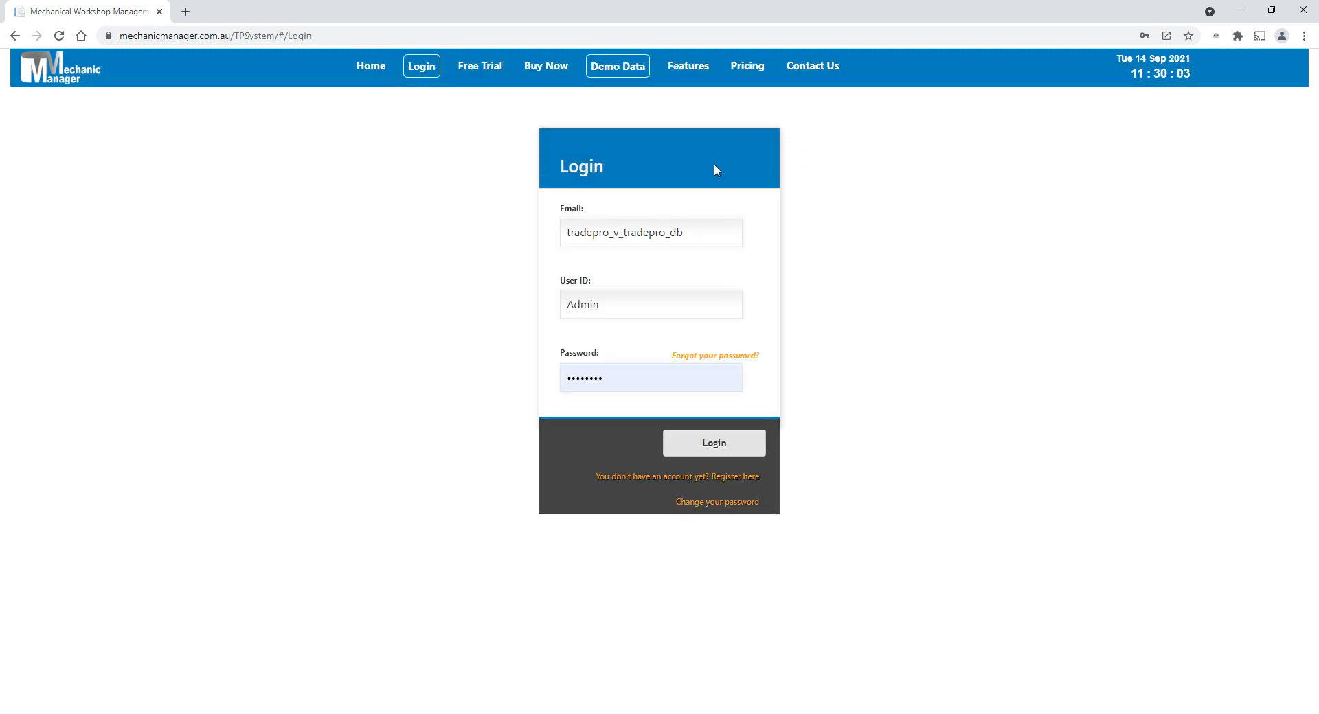